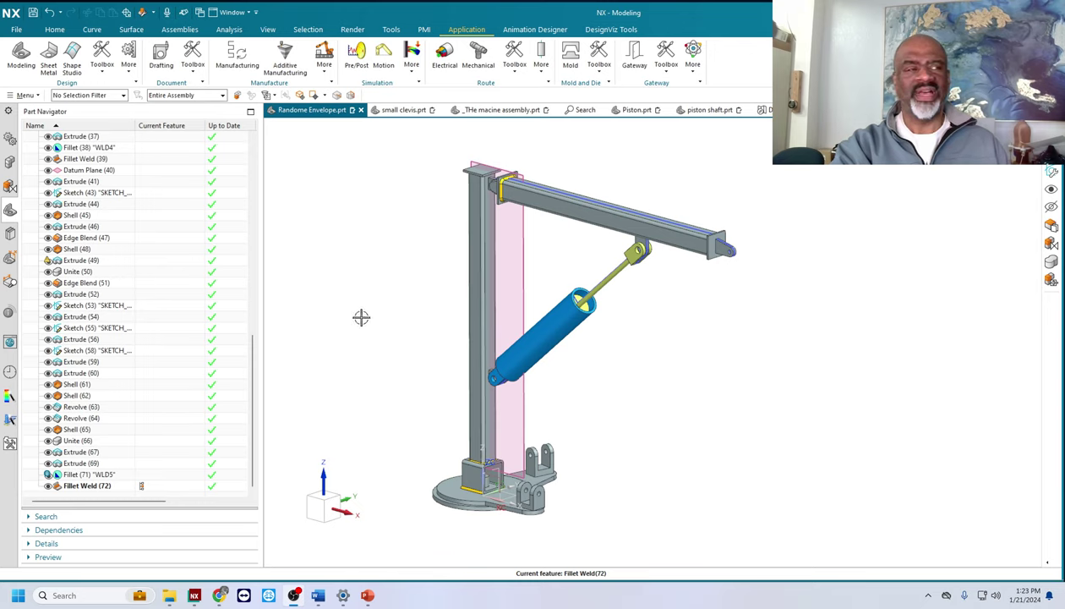
Step: Orbit the boom model to view it from another side
mouse_move(348, 327)
middle_down()
mouse_move(366, 317)
mouse_move(357, 319)
mouse_move(364, 302)
mouse_move(369, 319)
middle_up()
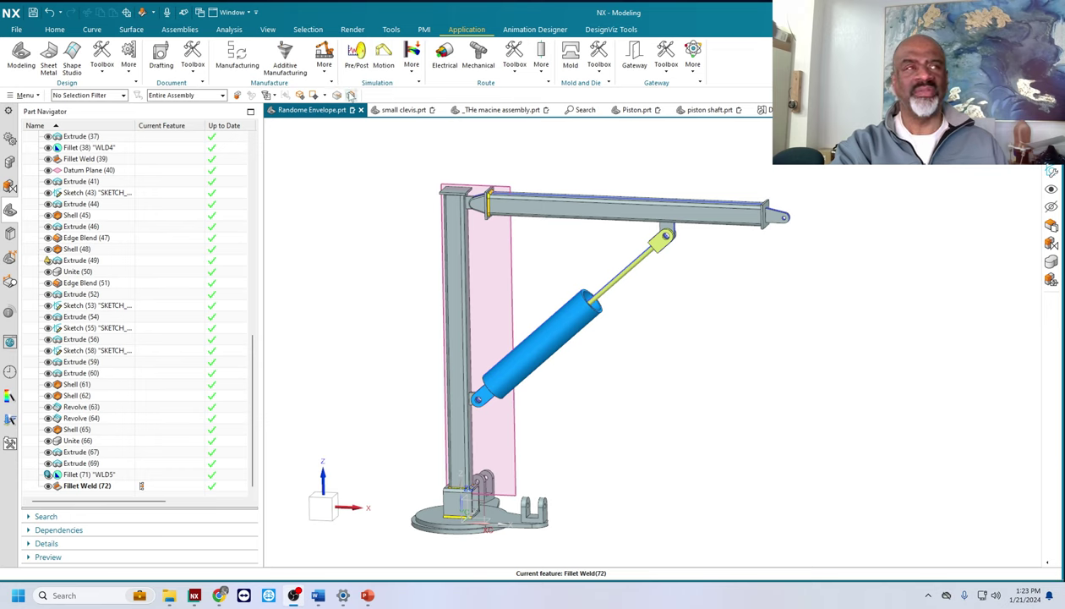
click(534, 30)
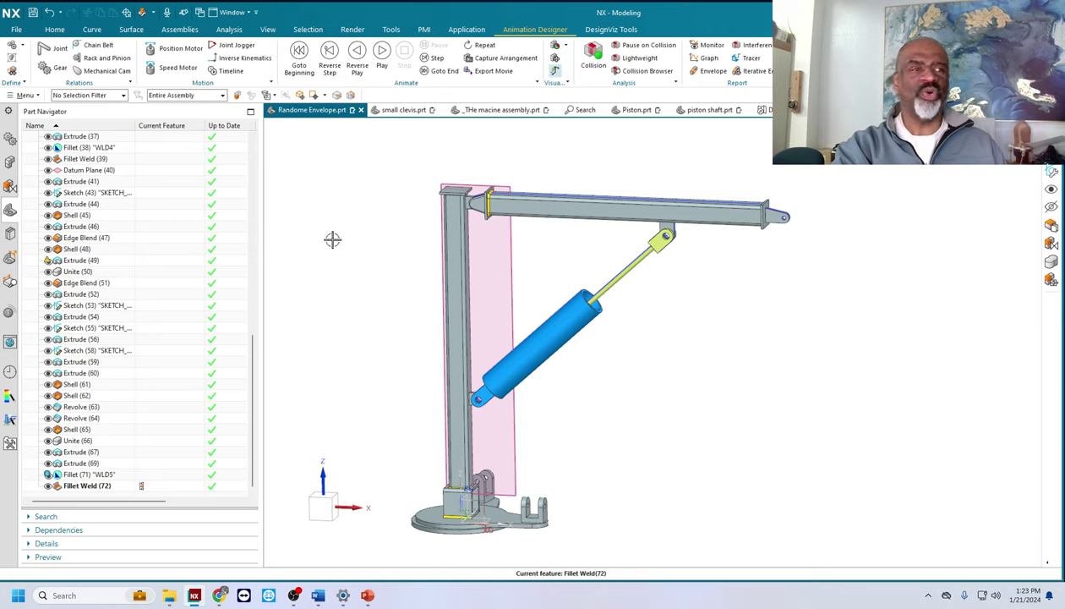
scroll(332, 240, down, 1)
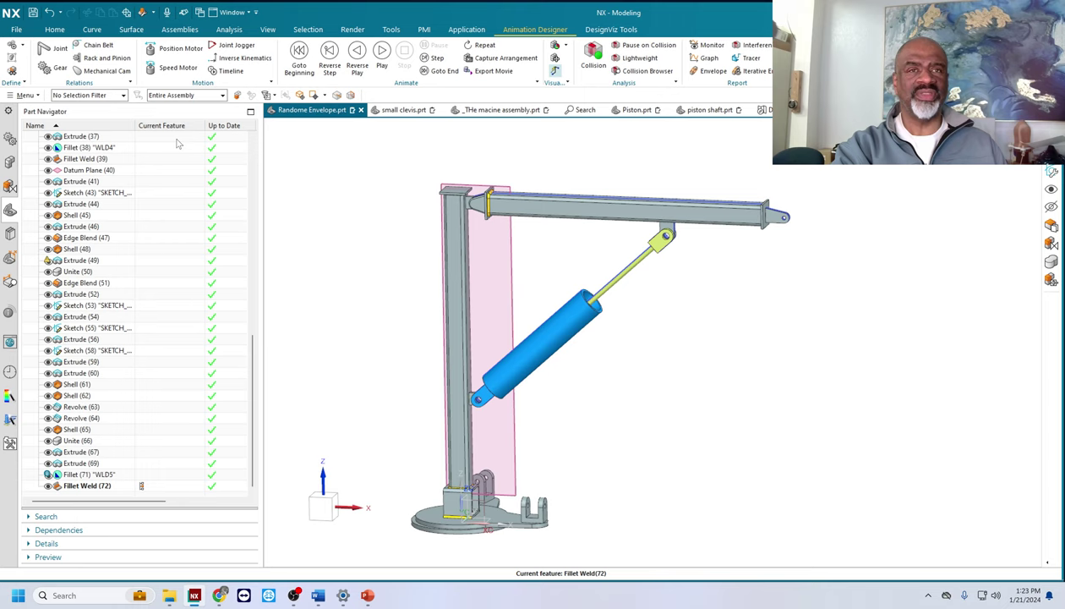
Step: Roll the history from Extrude (37) back through Datum Coordinate System to Extrude (1)
click(171, 138)
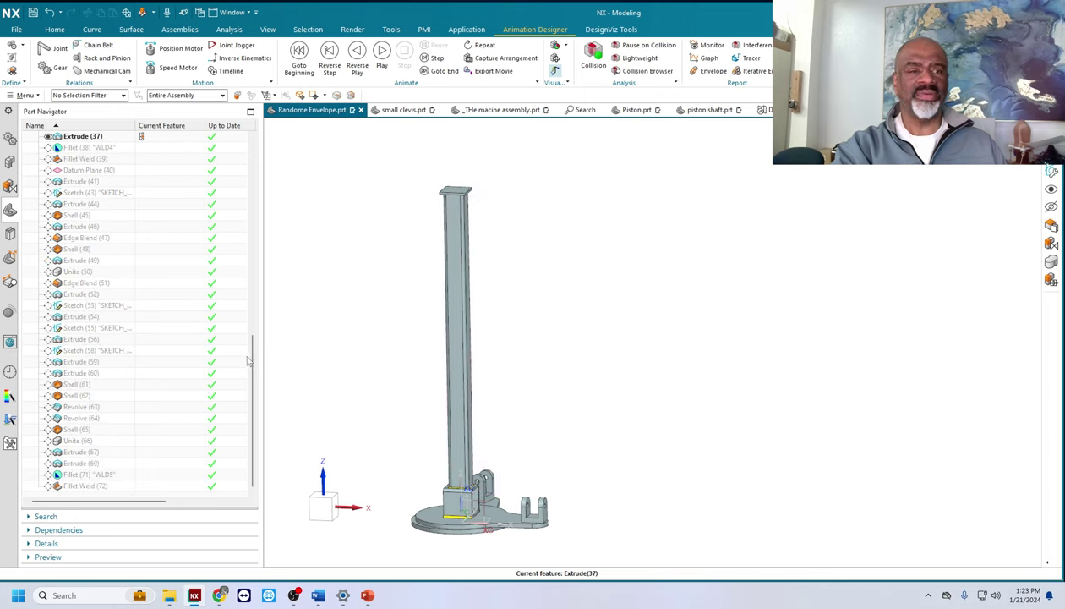
drag(248, 361, 281, 159)
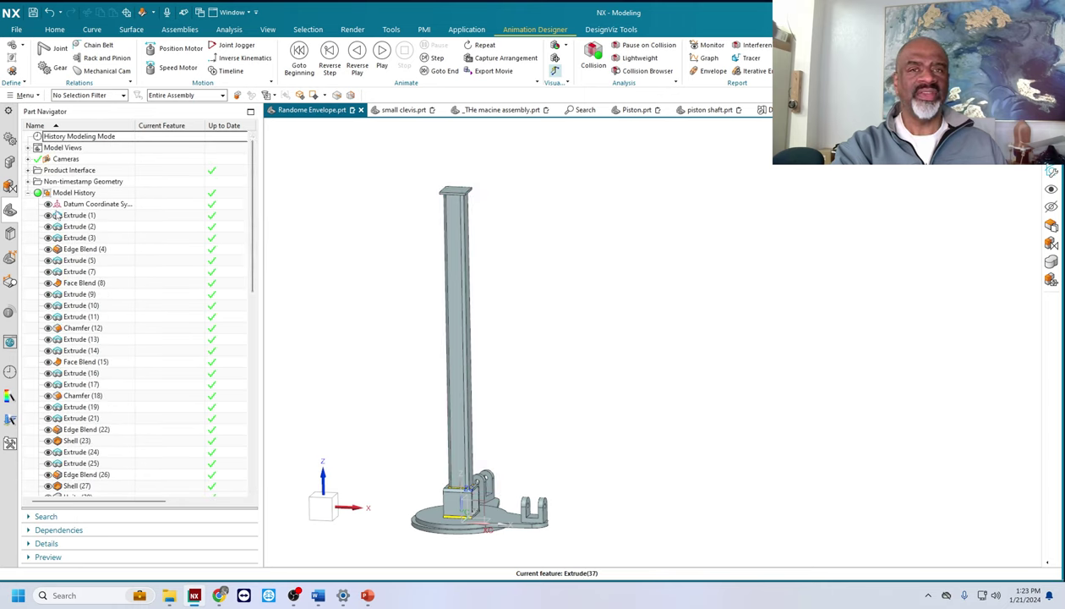
click(173, 209)
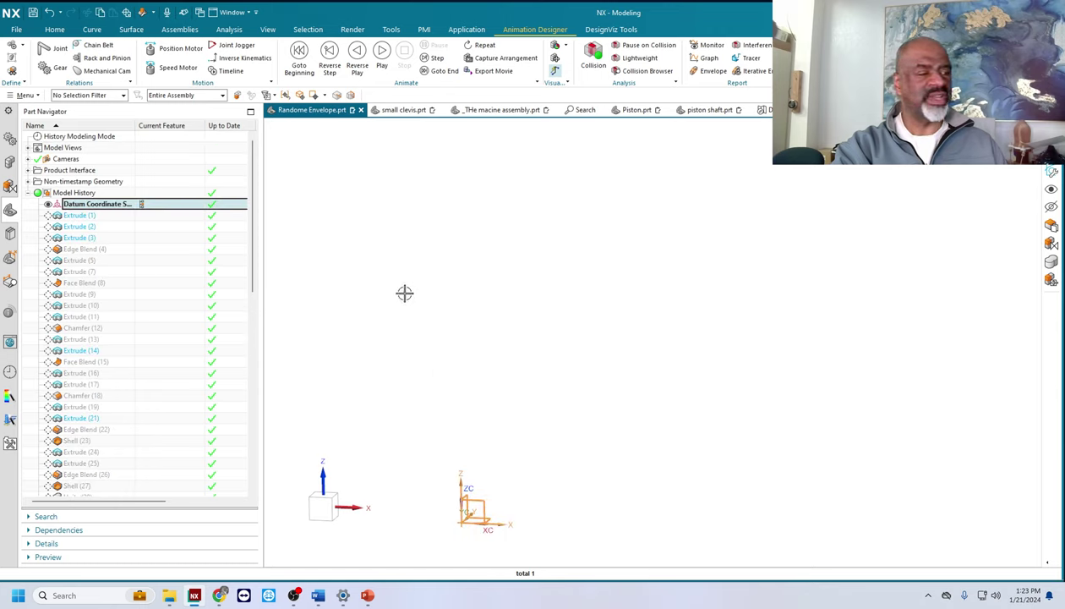
middle_drag(395, 273, 385, 296)
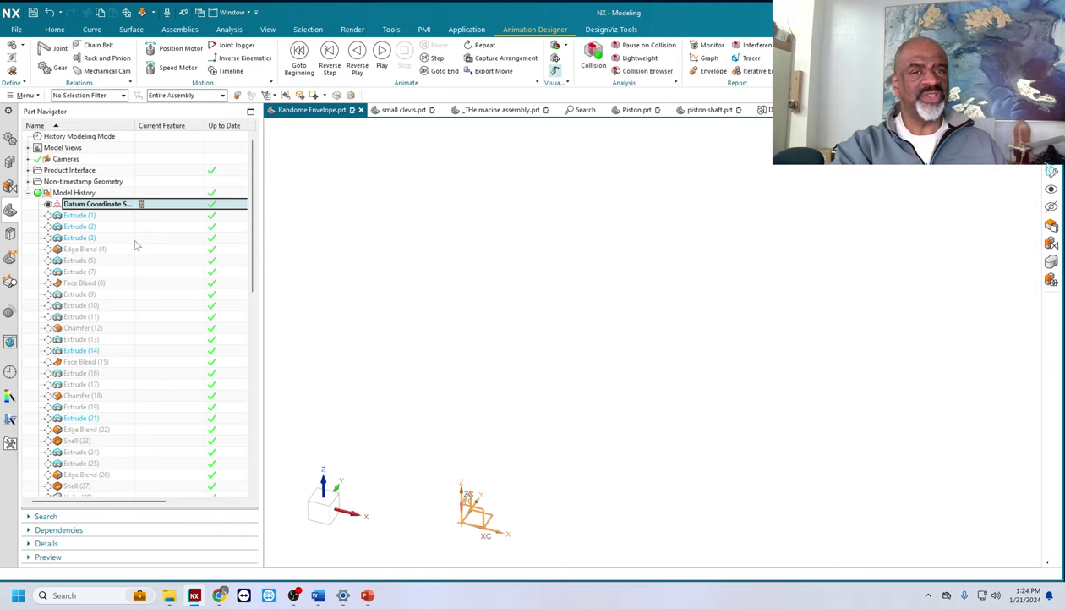
click(157, 218)
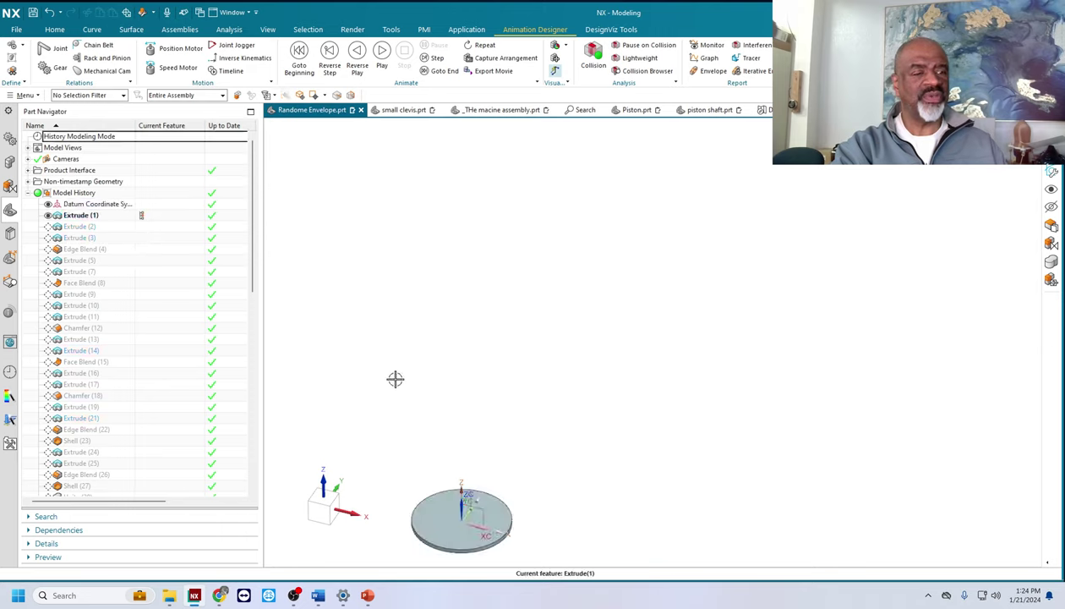
middle_drag(424, 424, 419, 375)
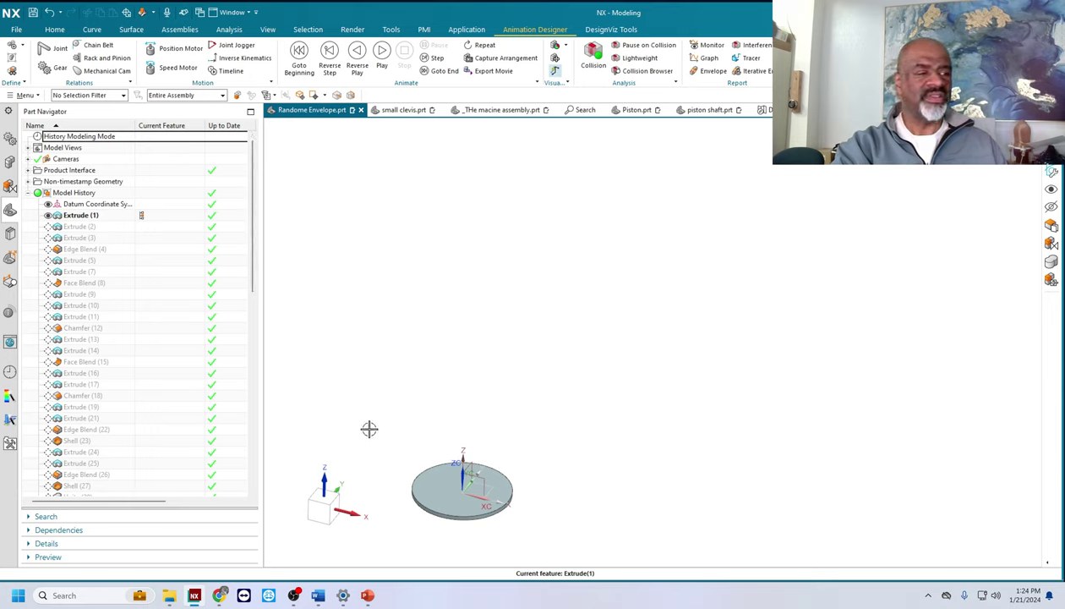
Step: Step forward through Extrude (2), Extrude (3) and Edge Blend (4) to Extrude (5), adding post and hole
click(153, 228)
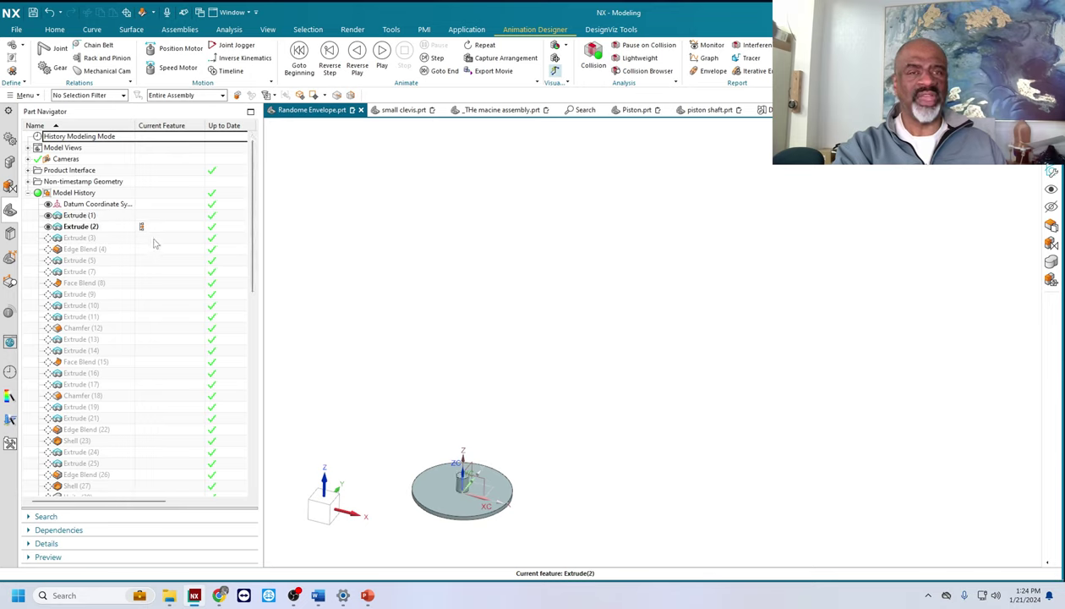
click(153, 240)
click(159, 250)
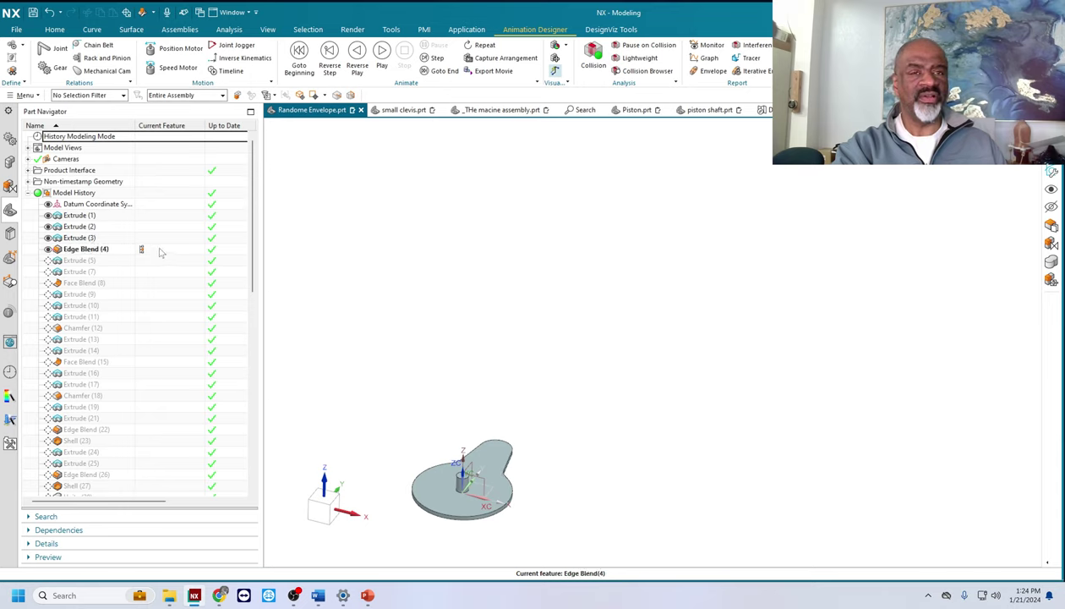
click(157, 261)
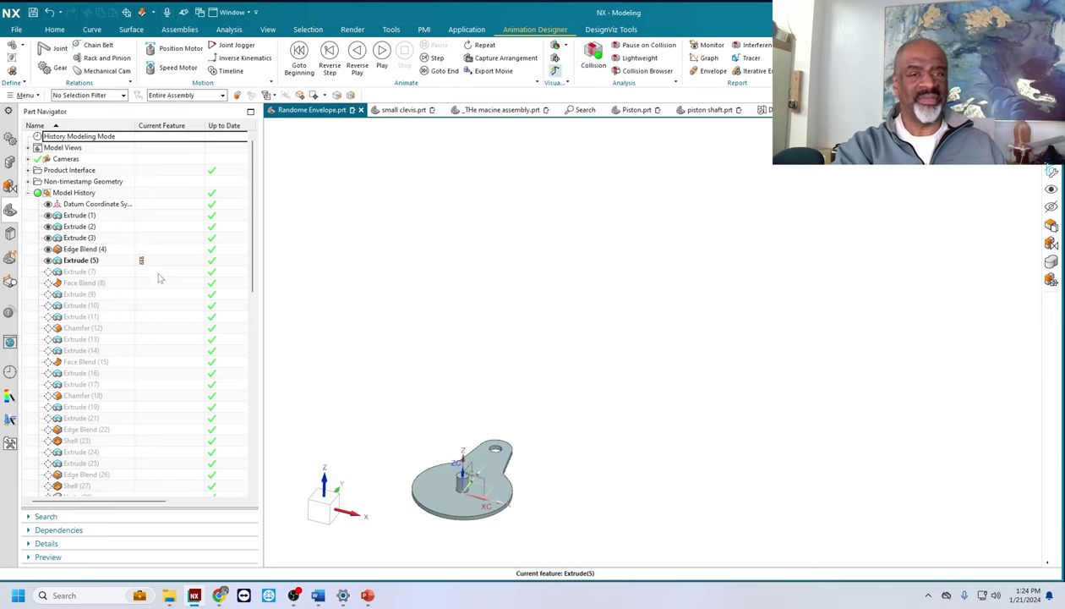
middle_drag(443, 420, 447, 425)
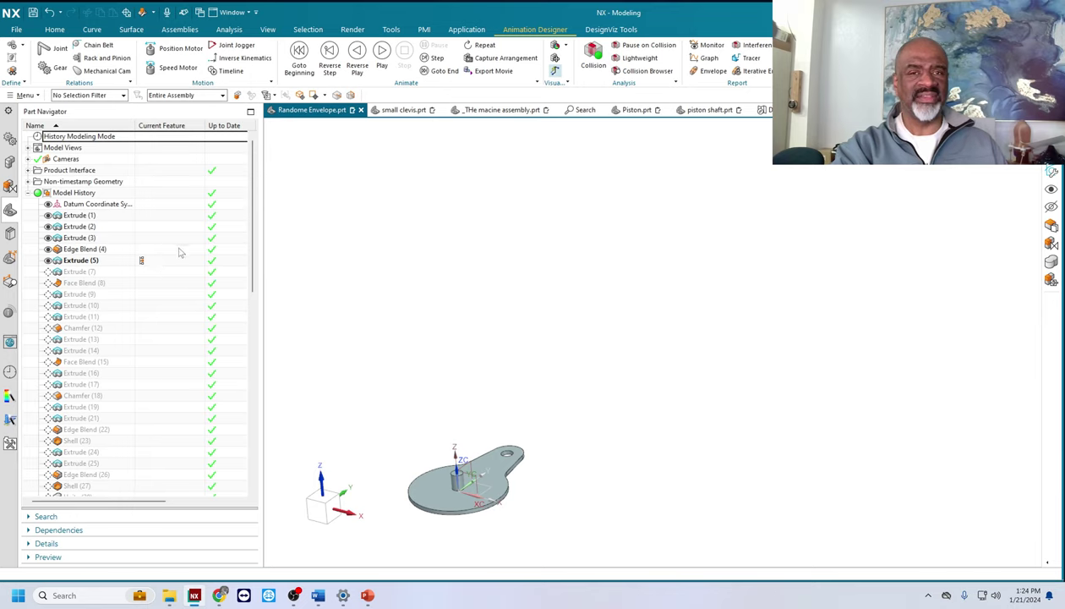
Step: Continue through Extrude (7), Face Blend (8) and Extrude (9)–(11), forming the slotted clevis
click(148, 273)
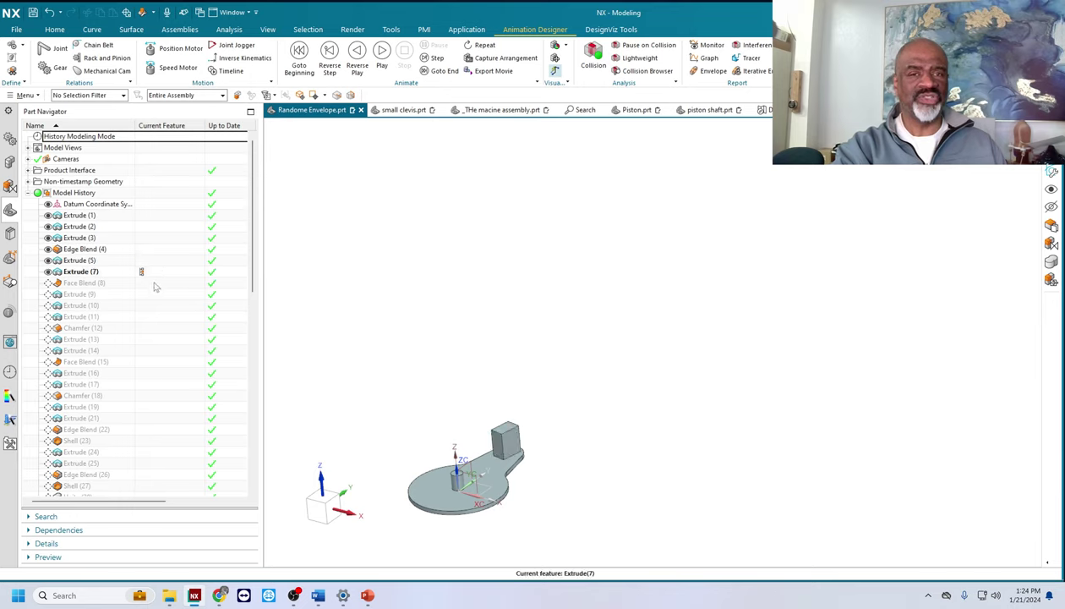
middle_drag(541, 520, 526, 498)
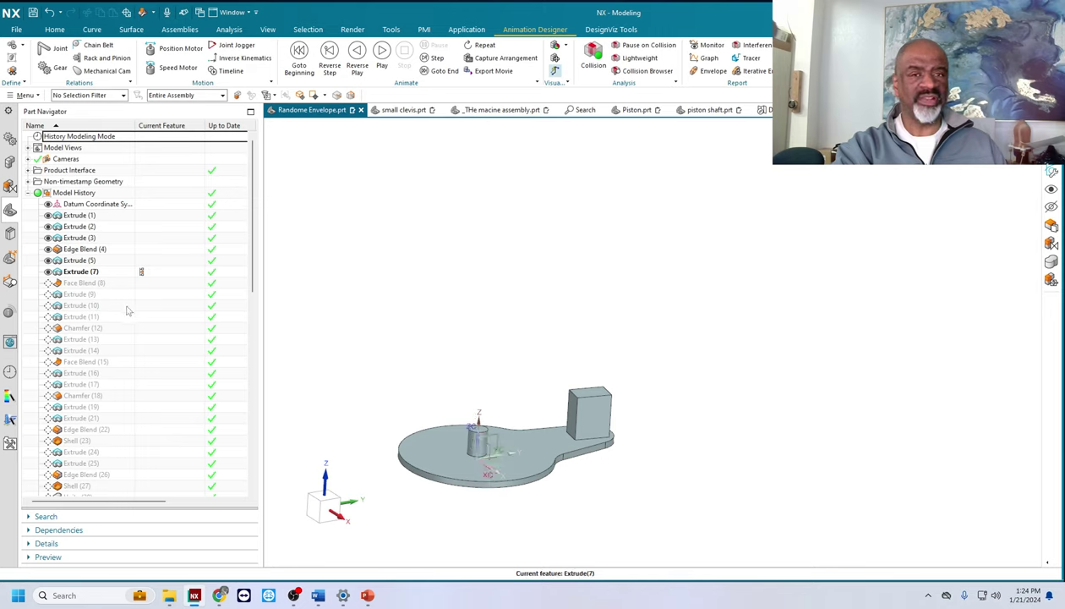
click(146, 284)
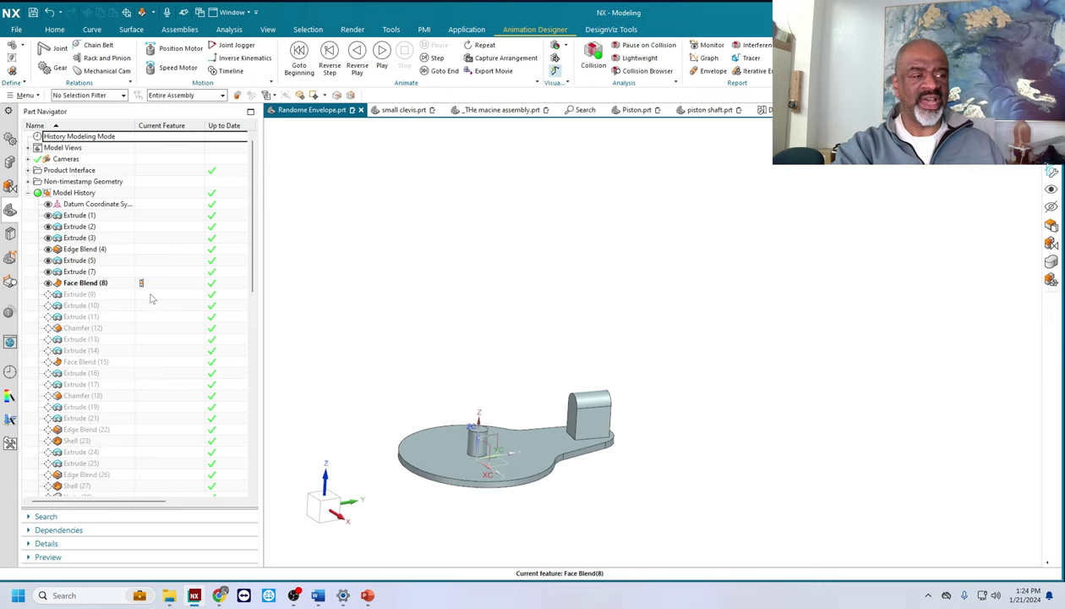
click(150, 295)
click(152, 306)
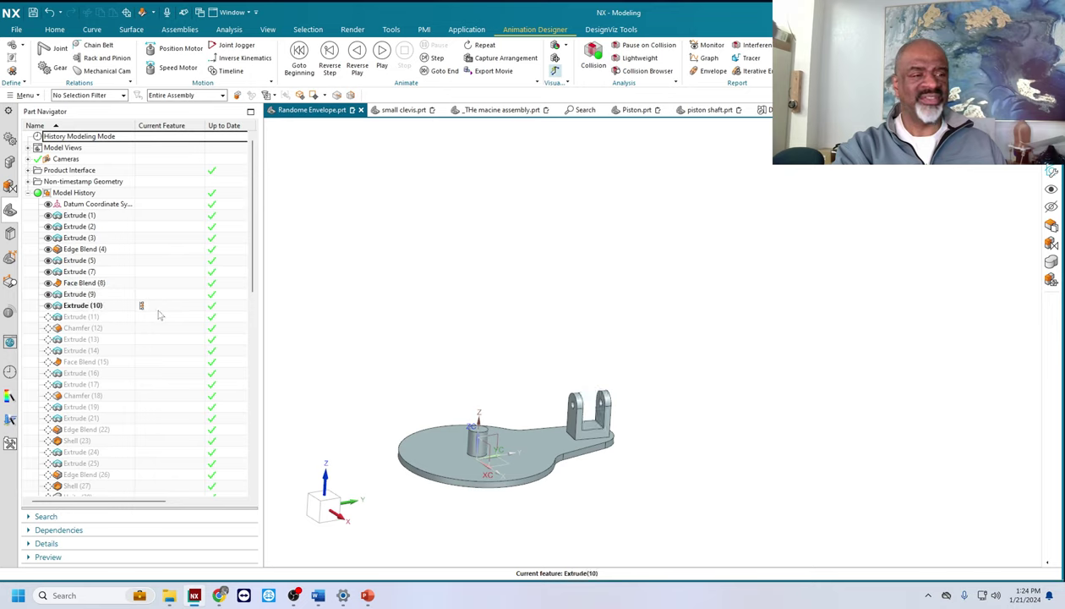
middle_drag(378, 316, 305, 338)
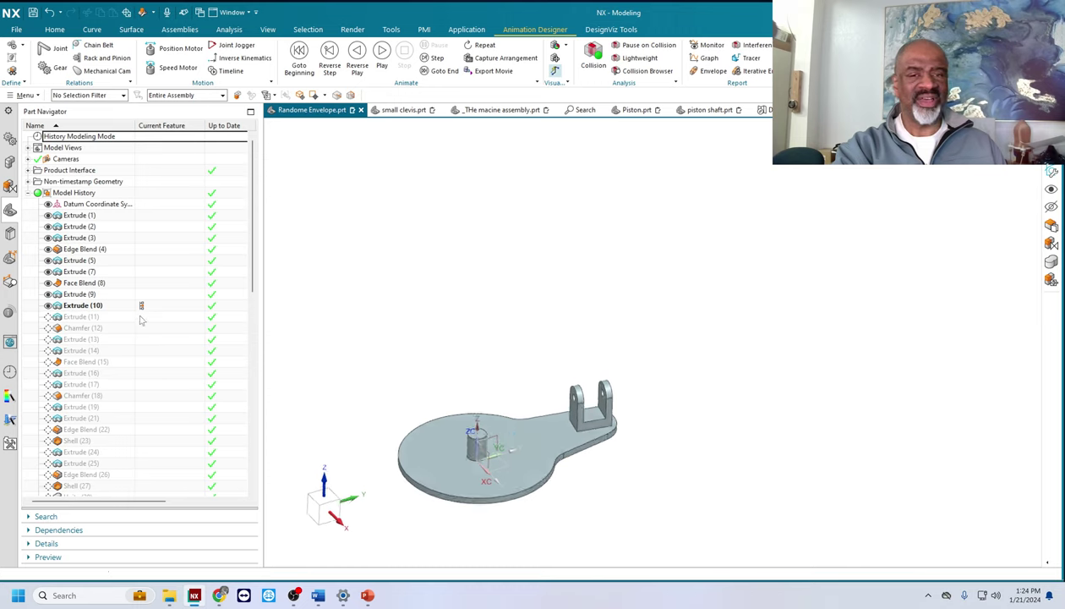
click(141, 318)
Step: Step forward through Chamfer (12) to Extrude (13), adding the holed lobe
click(152, 328)
click(144, 339)
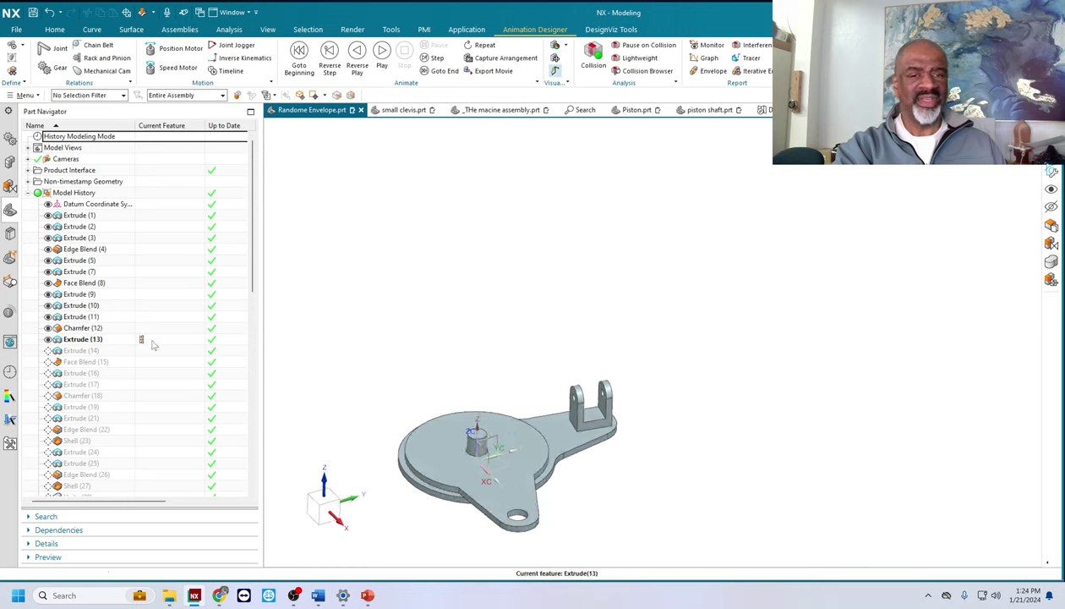
scroll(440, 397, down, 2)
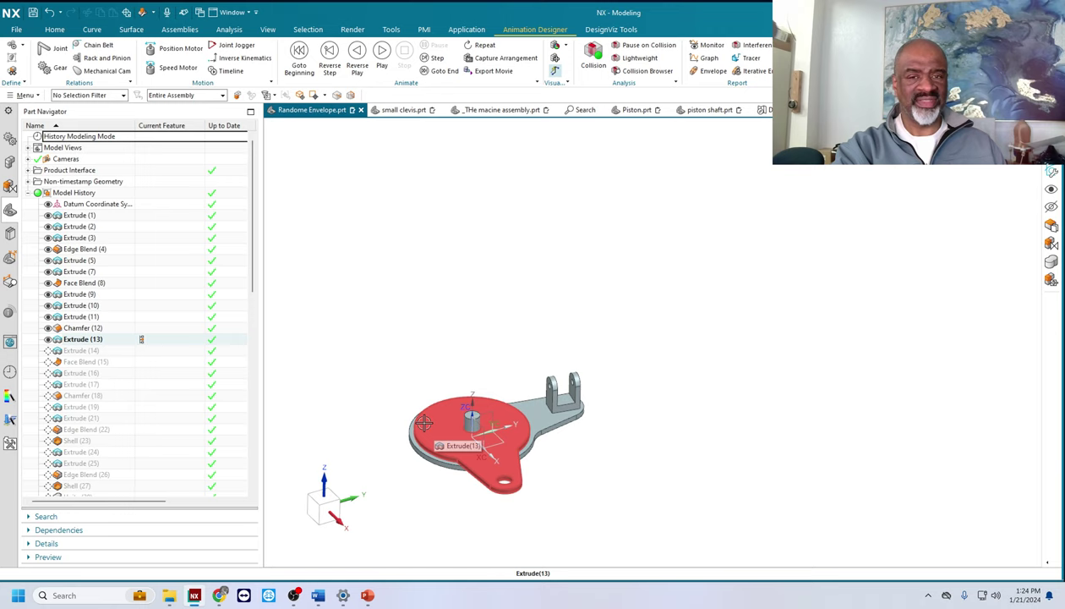
scroll(469, 398, up, 5)
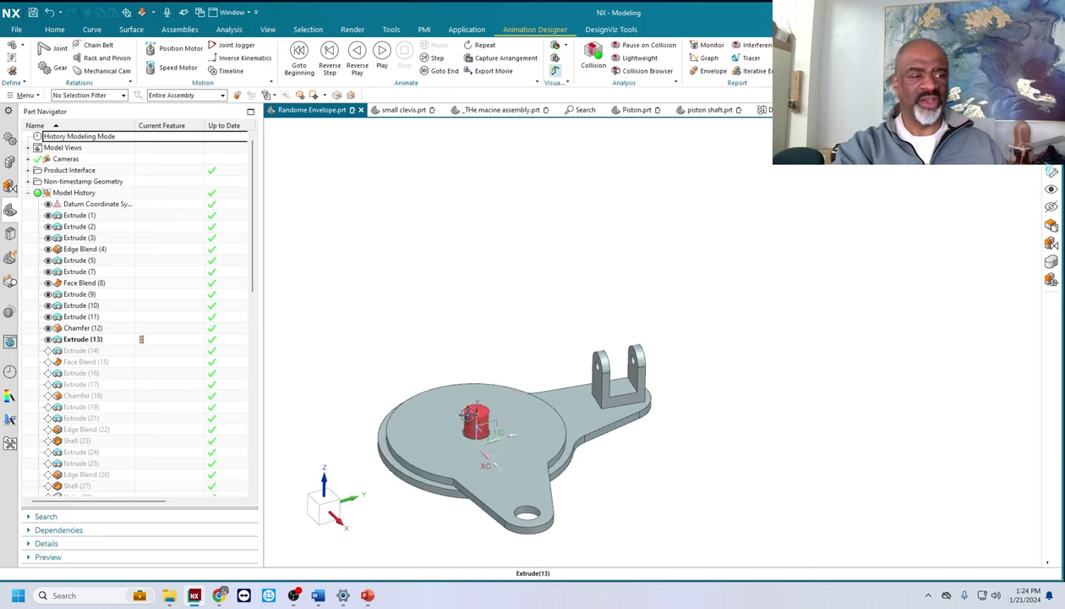
scroll(465, 401, down, 6)
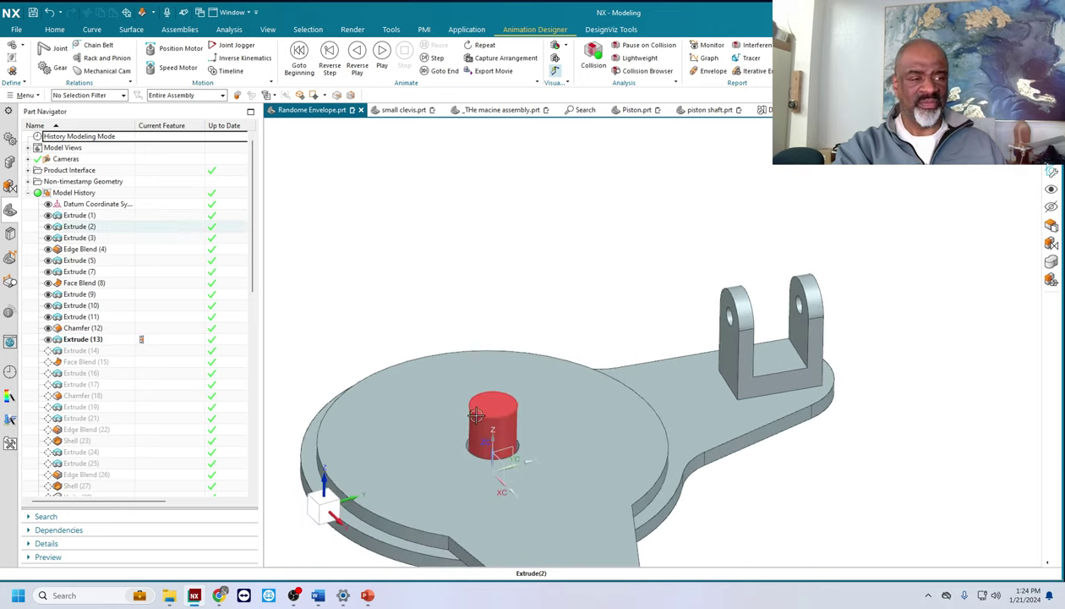
middle_drag(454, 394, 457, 379)
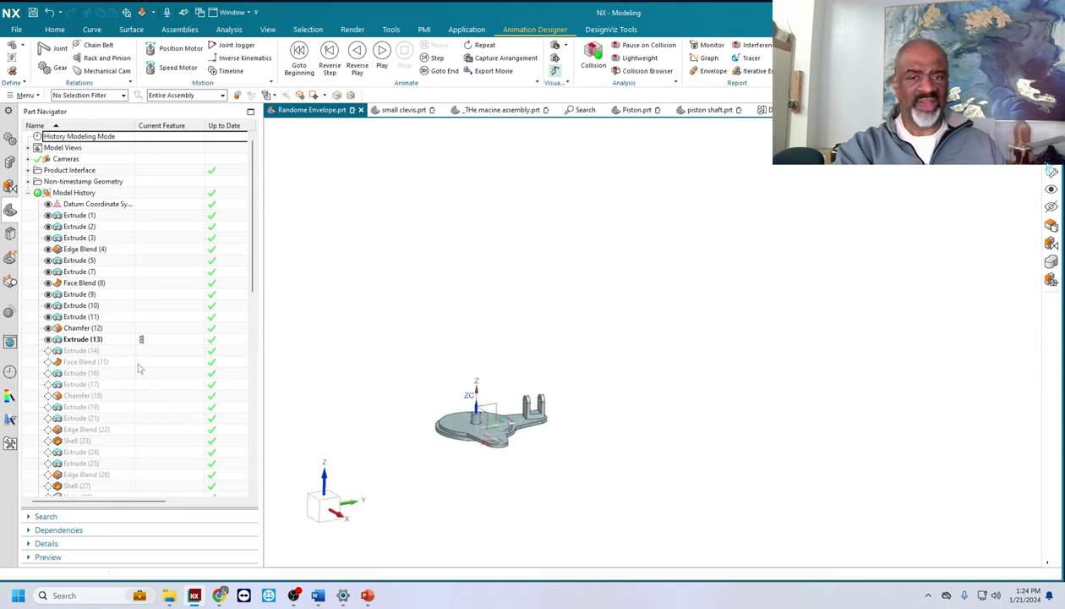
Step: Step through Extrude (14), Face Blend (15), Extrude (16)–(17), Chamfer (18) to Extrude (19)
click(142, 350)
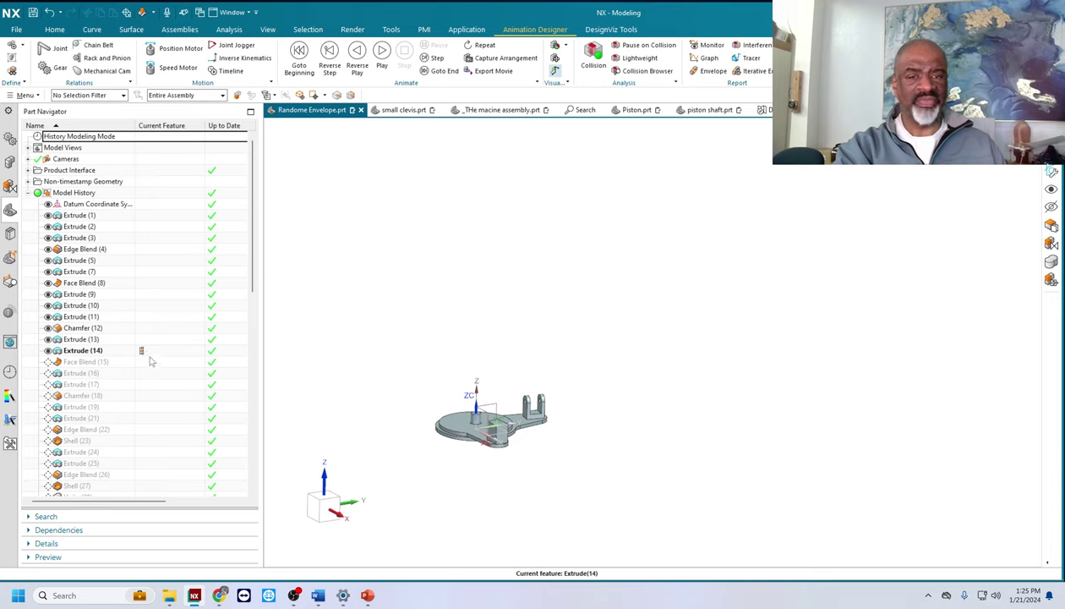
click(150, 365)
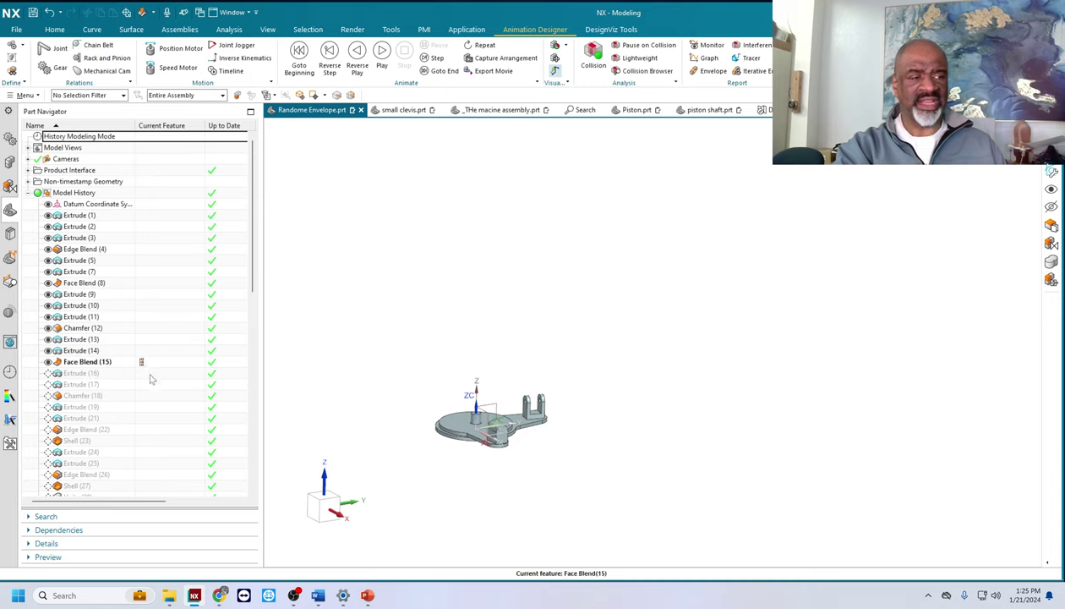
click(145, 373)
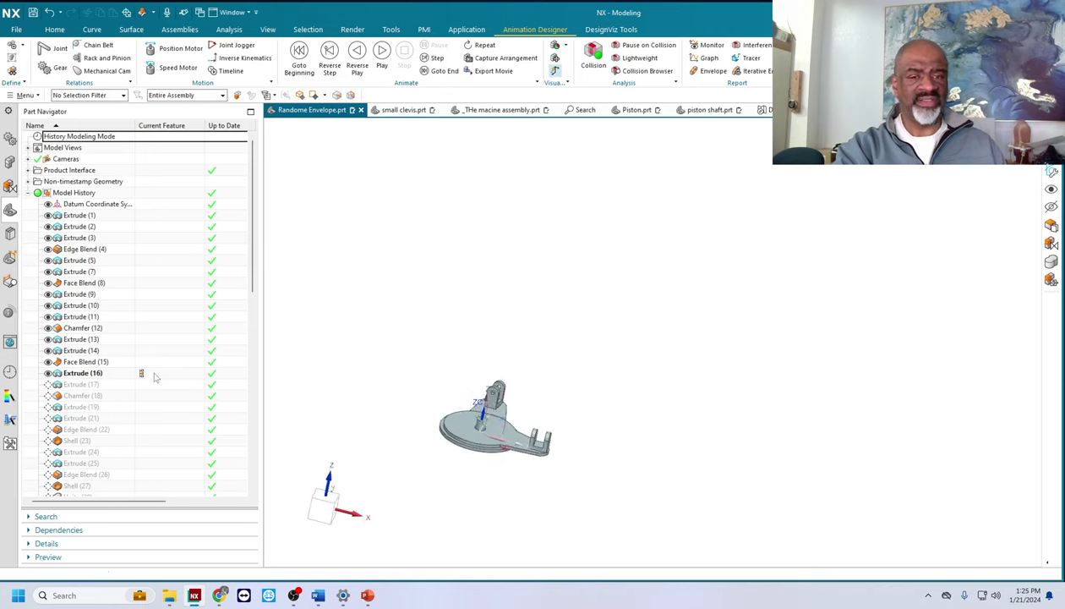
click(145, 385)
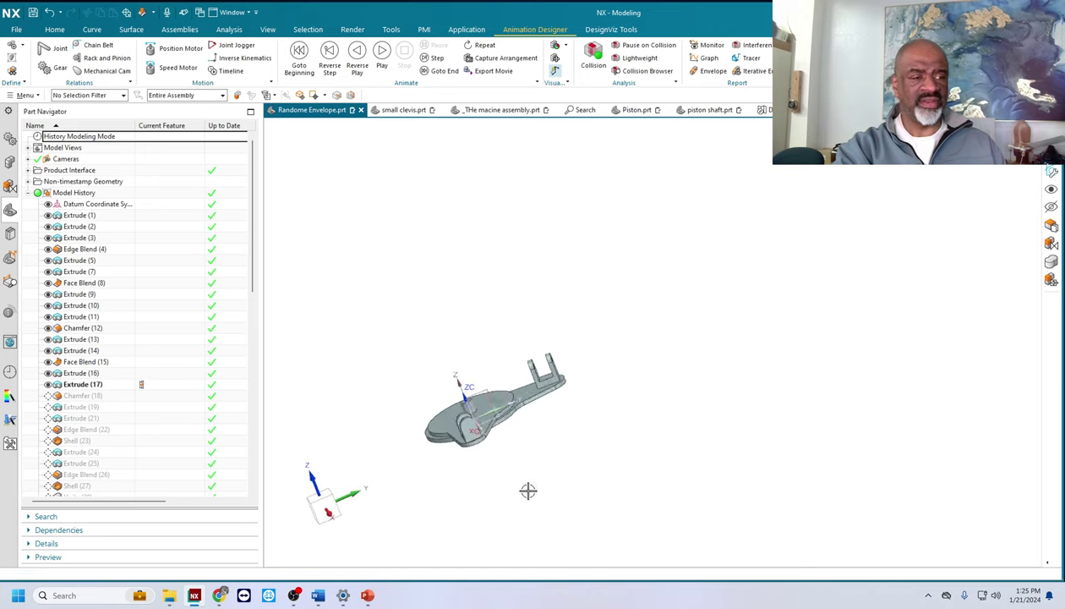
click(129, 396)
click(148, 409)
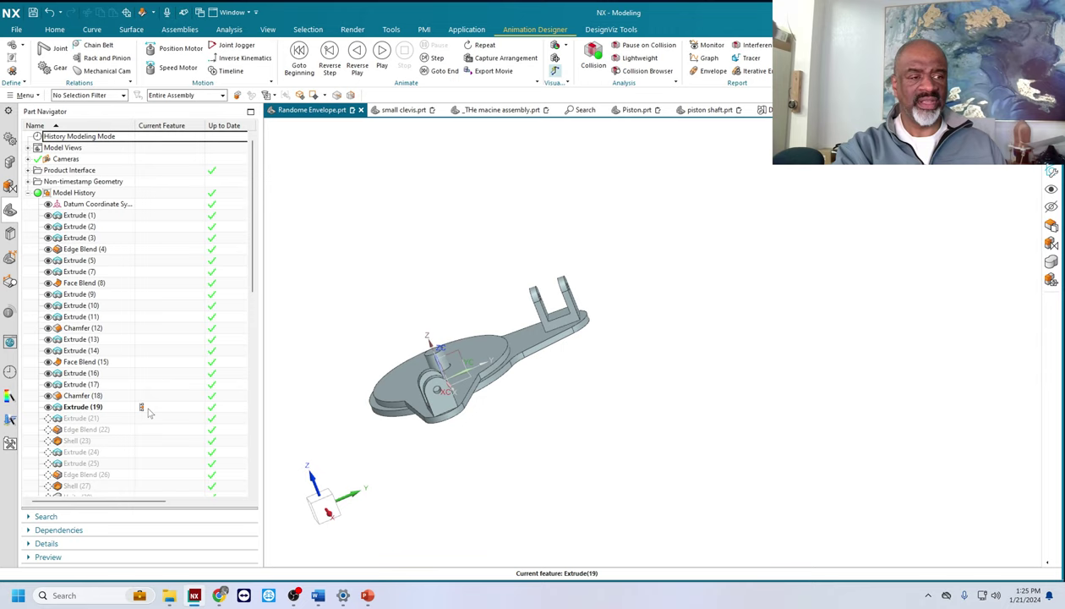
middle_drag(427, 394, 385, 374)
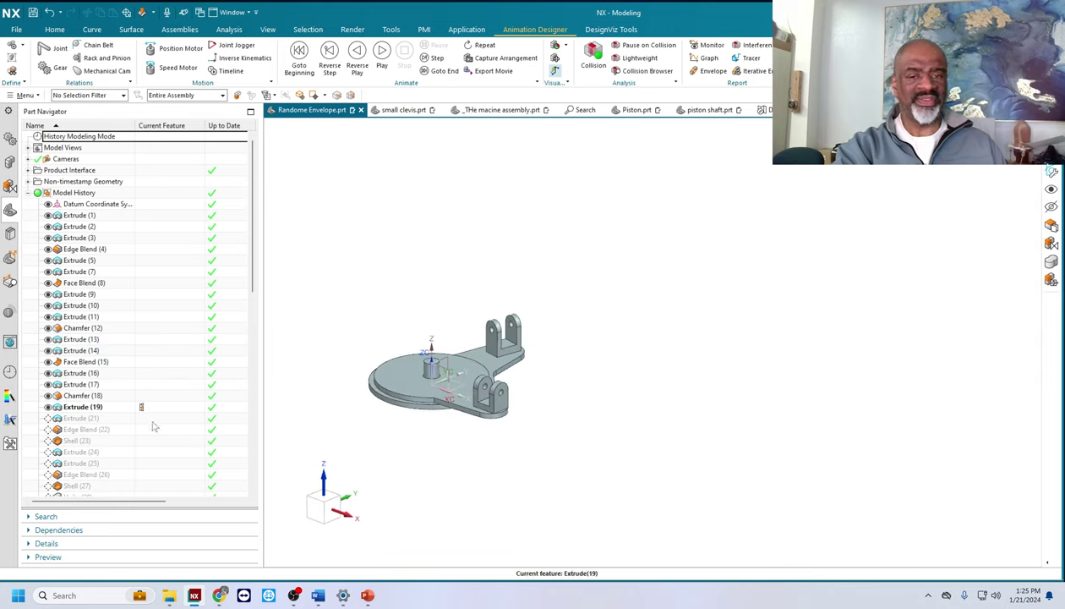
Step: Roll forward through Extrude (21) and Edge Blend (22) to Shell (23), hollowing the block
click(150, 420)
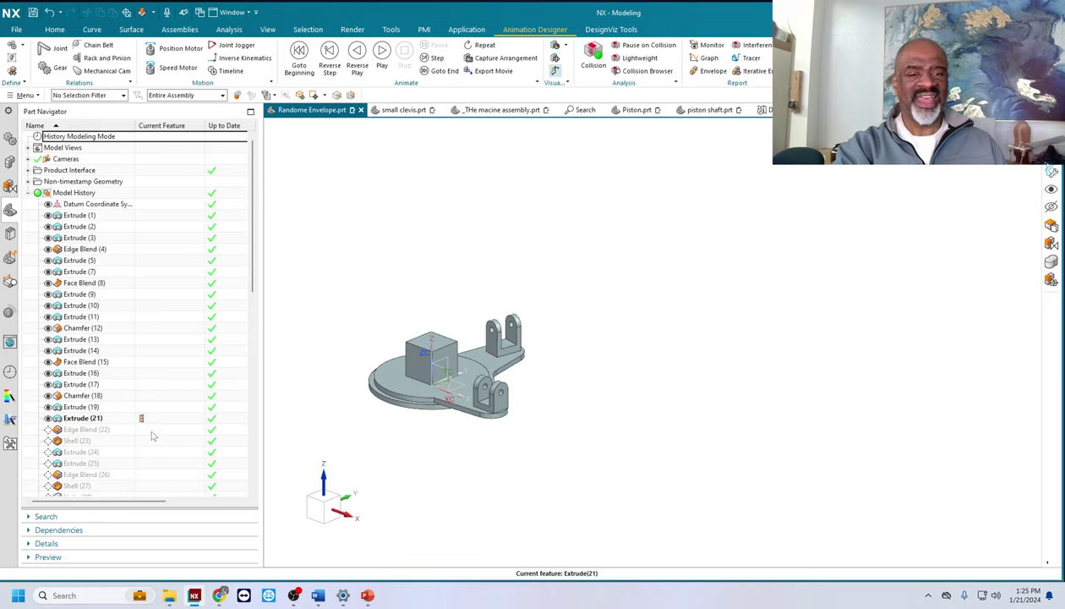
click(154, 432)
click(154, 442)
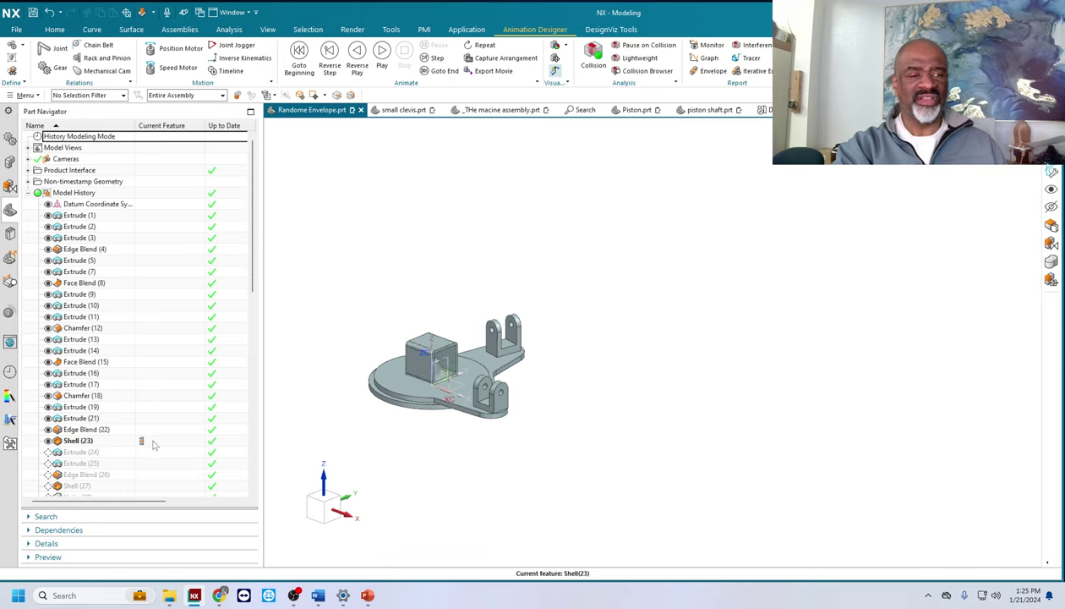
scroll(499, 363, up, 4)
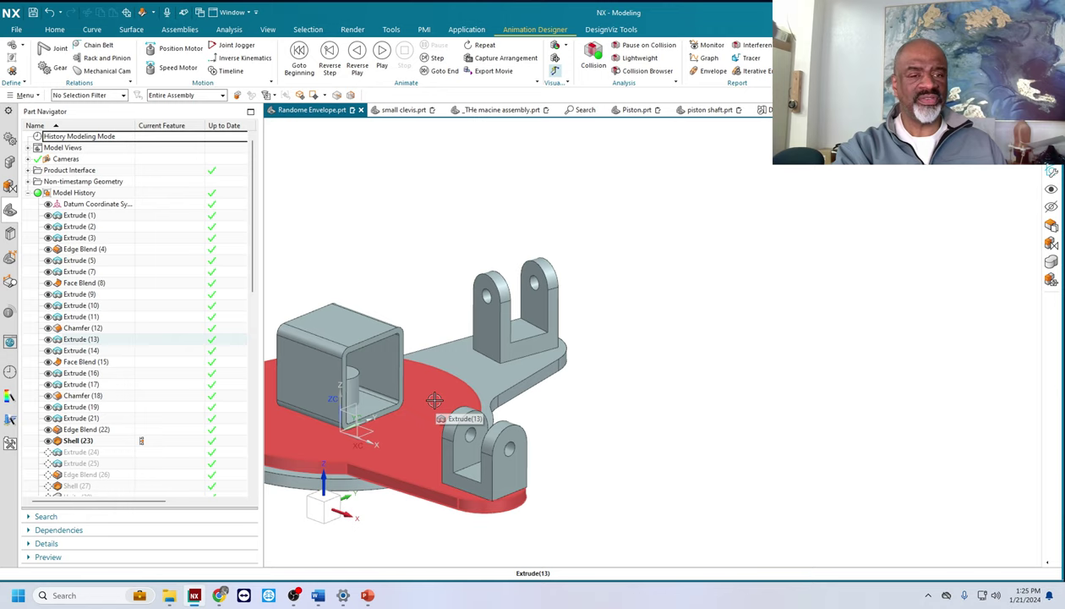
scroll(427, 395, down, 3)
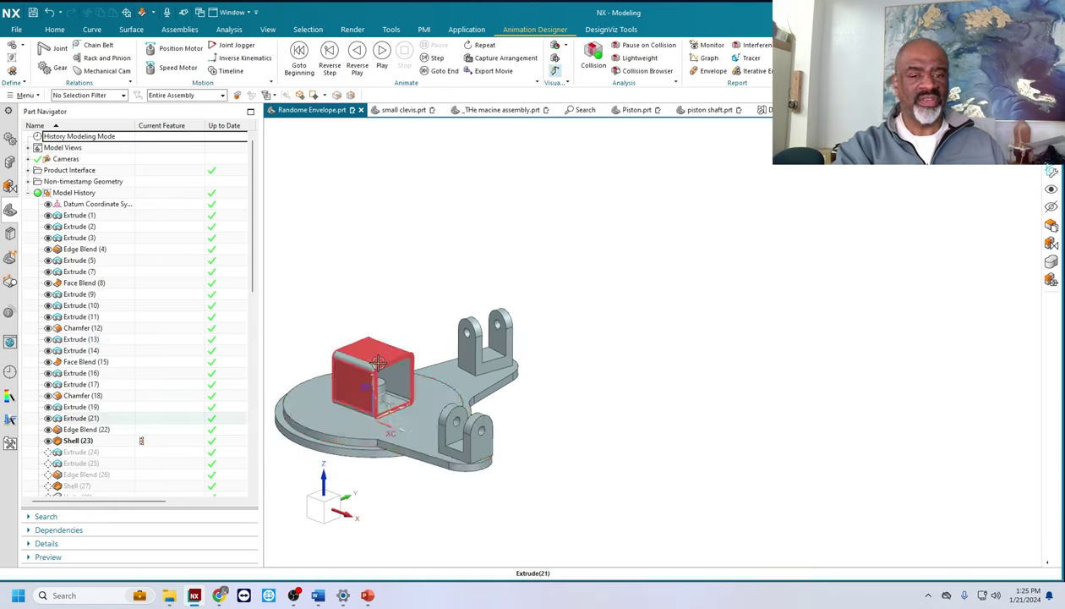
Step: Advance through Extrude (24) to Extrude (25), adding the tall column
double_click(154, 456)
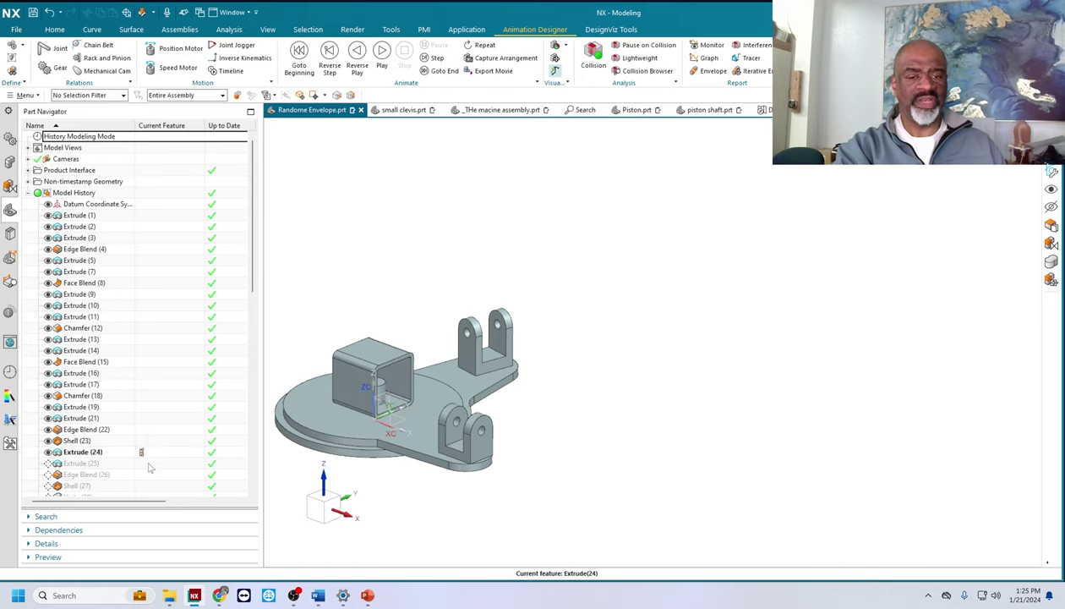
double_click(149, 463)
scroll(362, 352, down, 3)
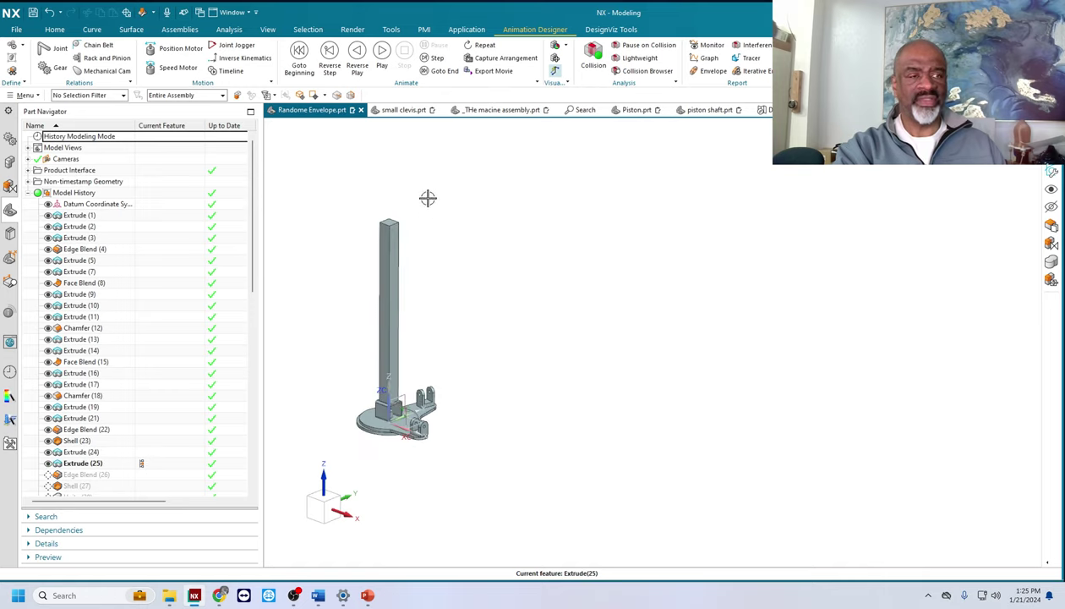
scroll(405, 161, up, 3)
scroll(442, 256, down, 1)
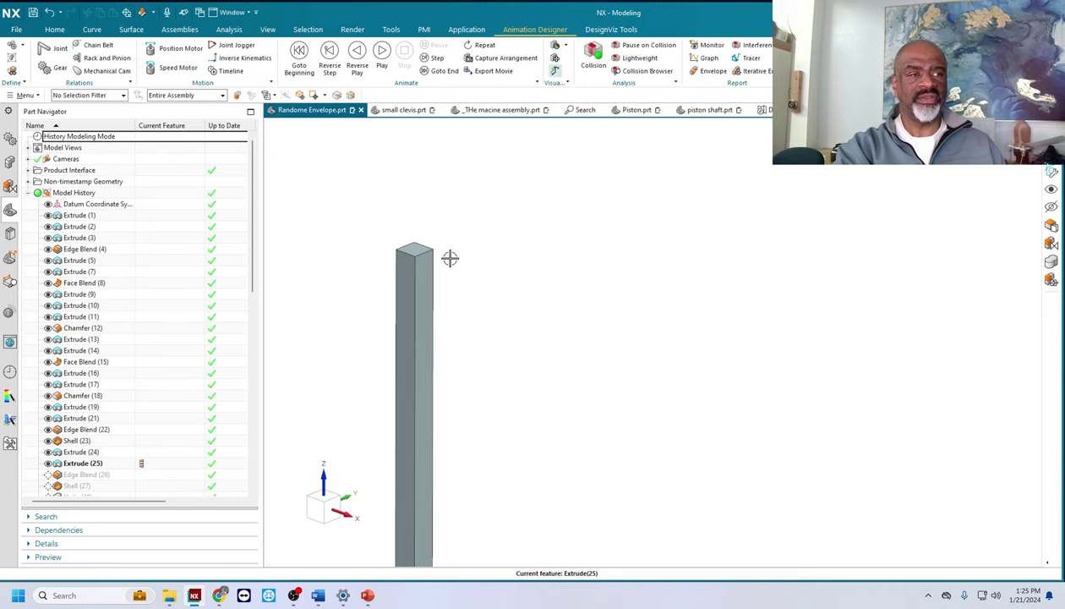
scroll(419, 258, down, 3)
scroll(420, 260, up, 3)
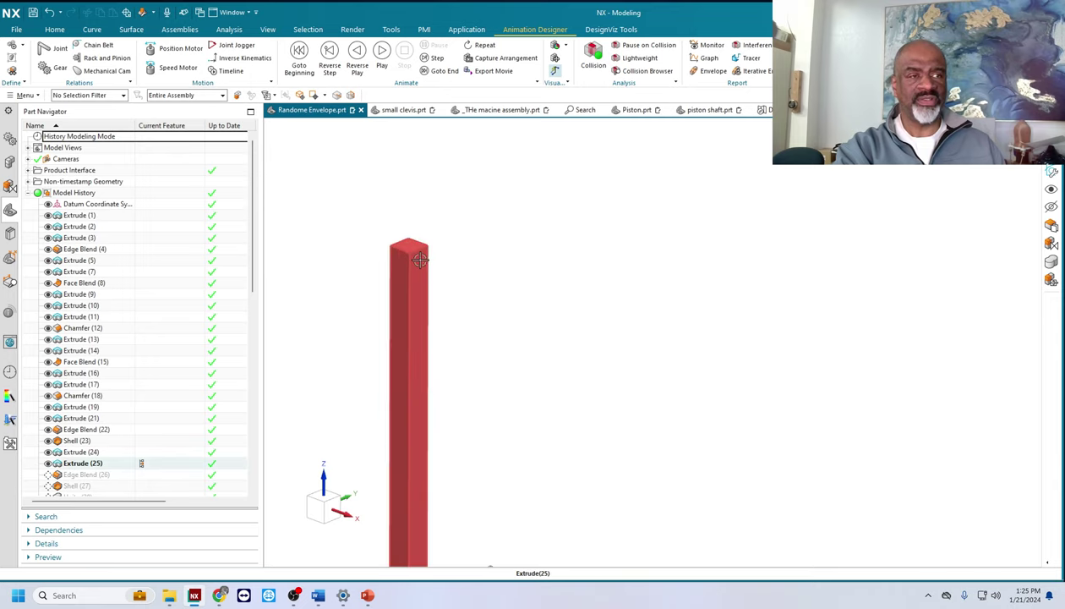
Step: Step through Edge Blend (26), Shell (27), Unite (28) and Delete Face (29)–(30)
click(143, 476)
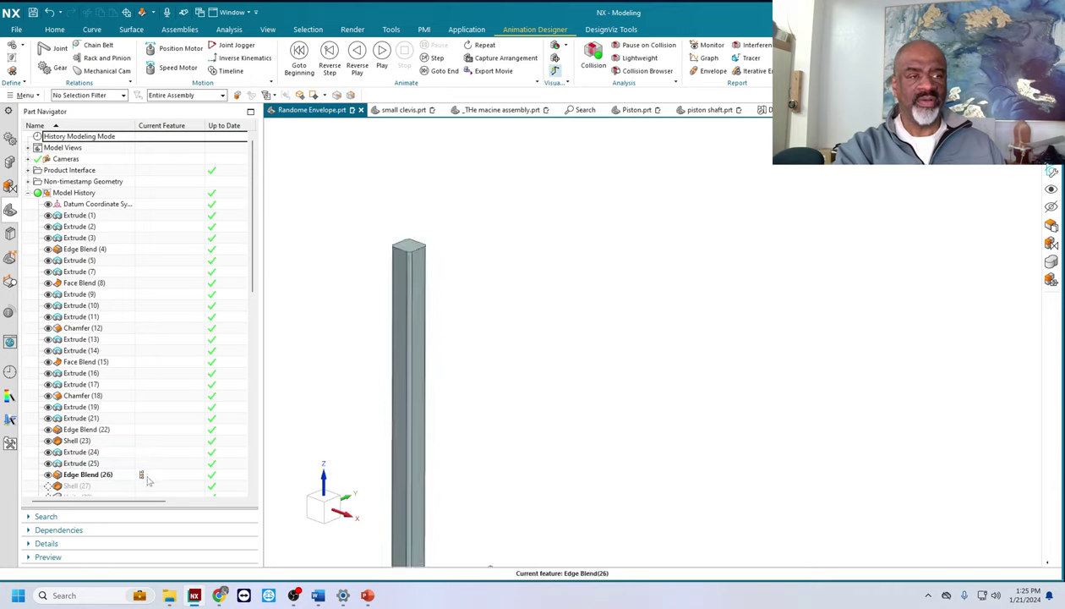
click(141, 486)
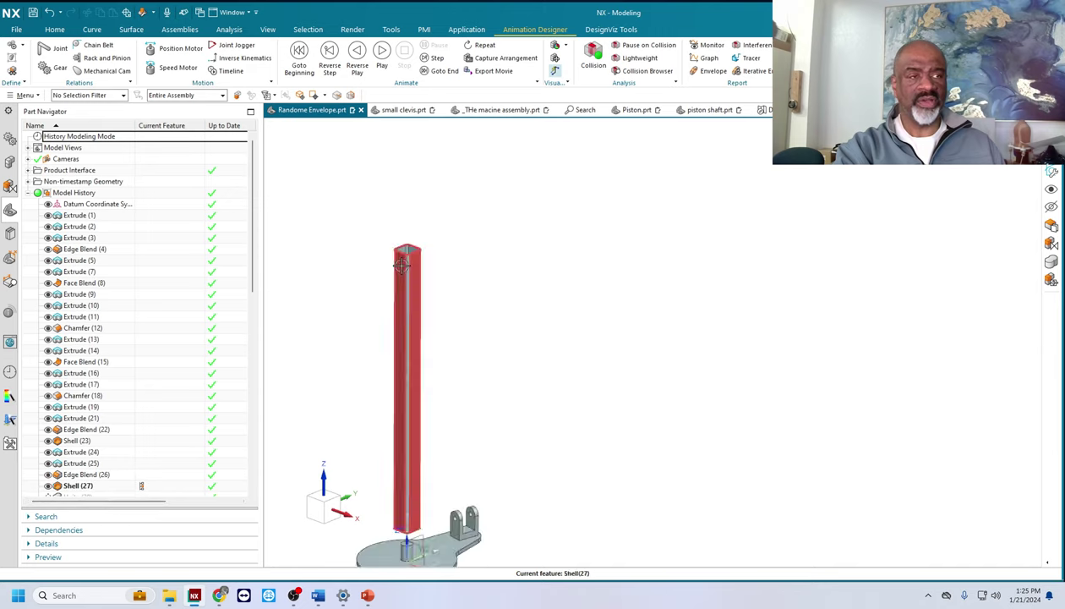
scroll(404, 270, up, 2)
scroll(398, 281, down, 5)
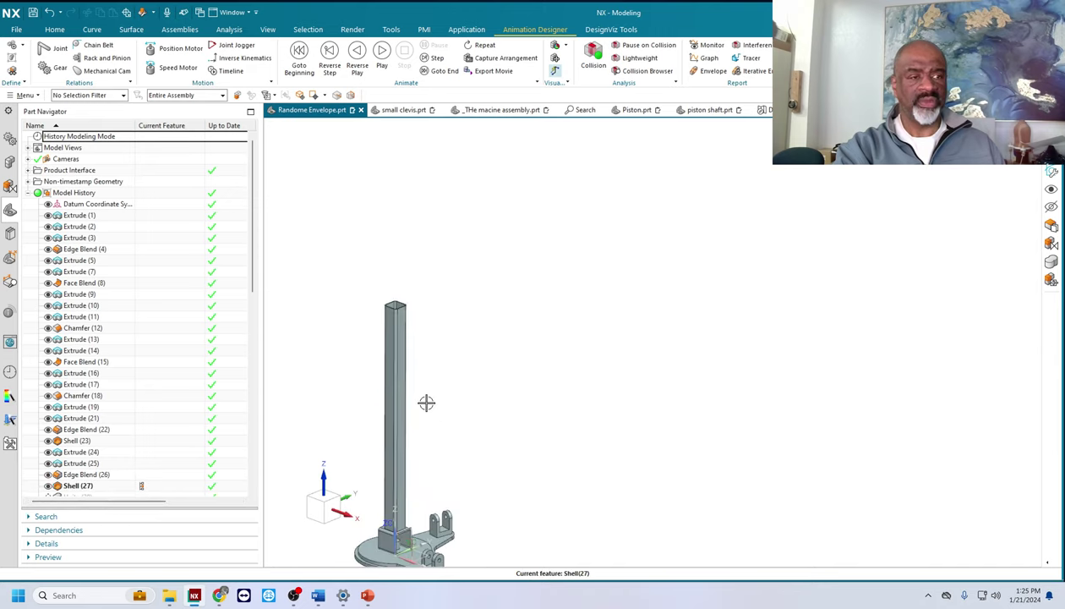
scroll(377, 331, down, 2)
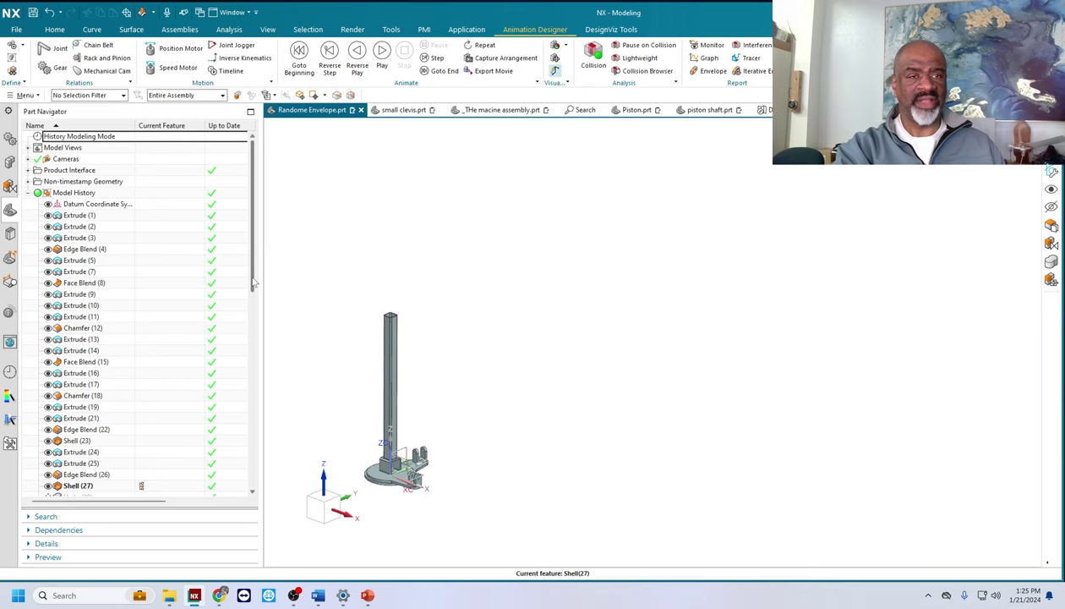
drag(253, 282, 264, 372)
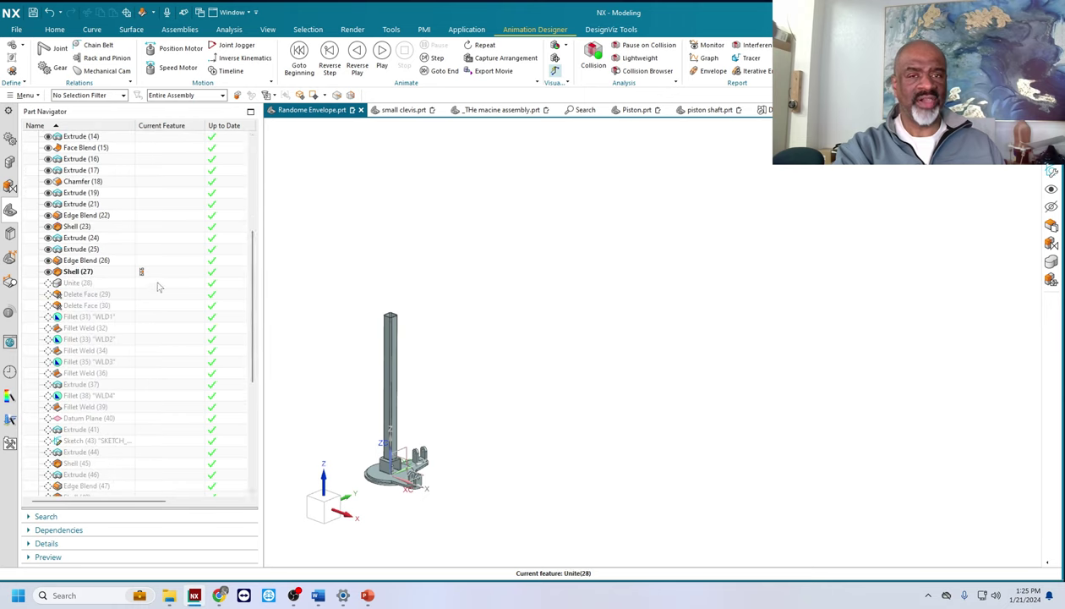
double_click(154, 300)
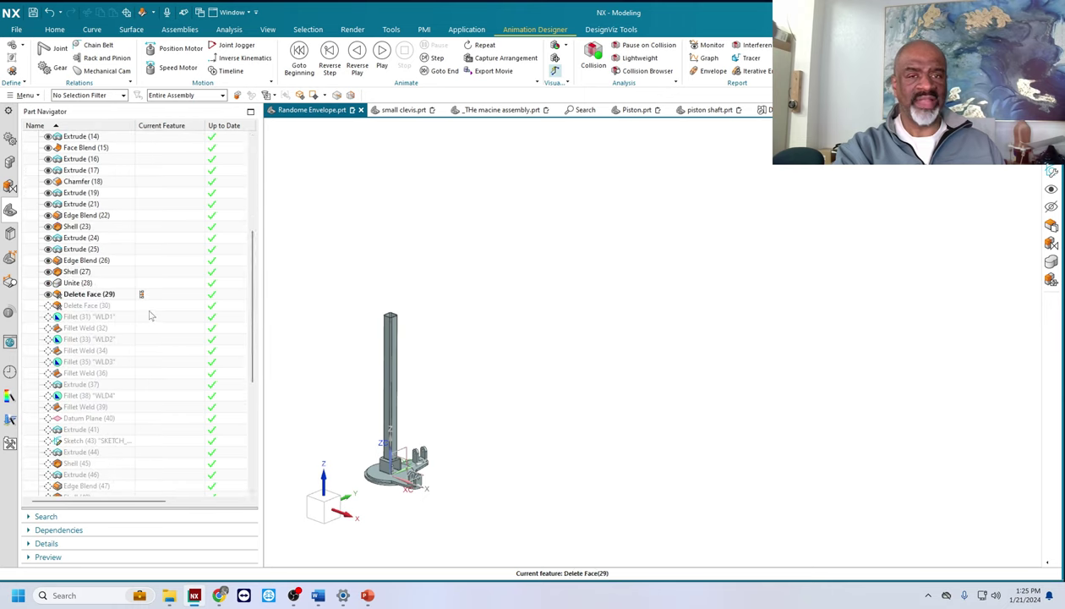
double_click(153, 305)
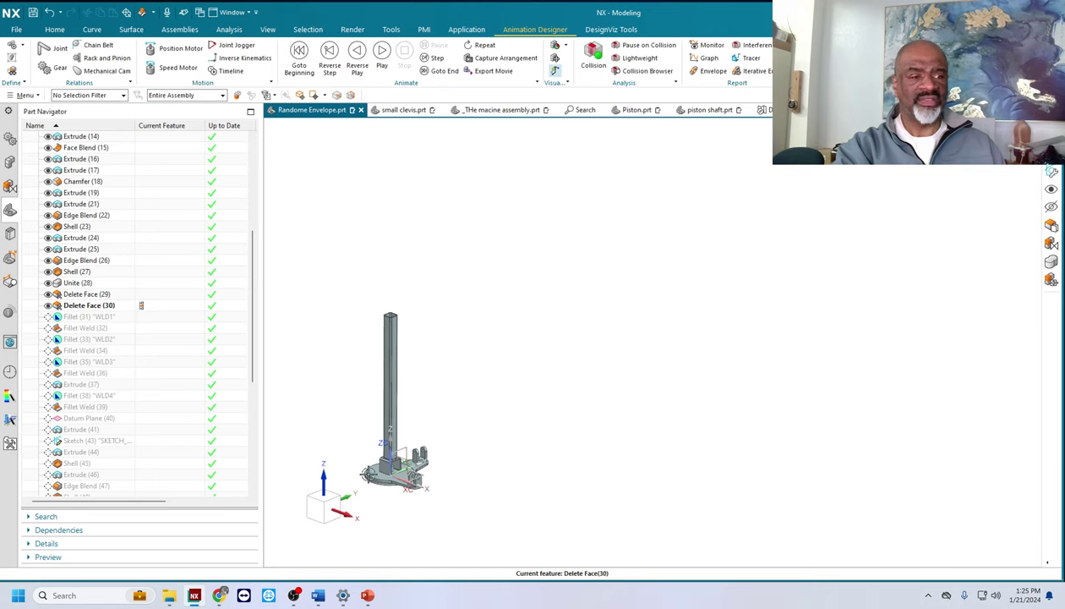
scroll(374, 460, up, 5)
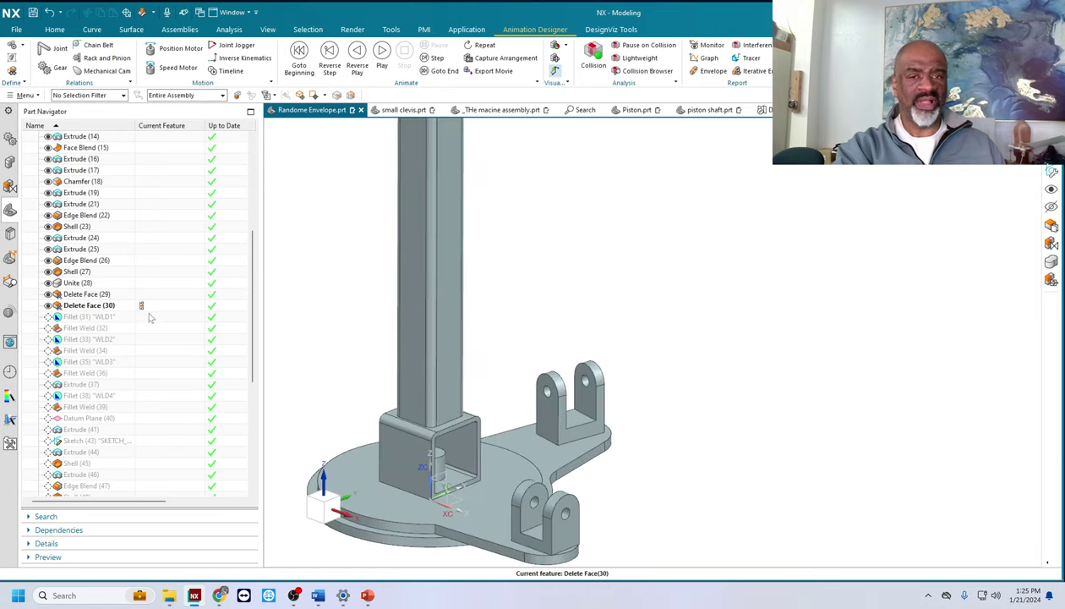
Step: Roll forward through the WLD1 (31) and WLD2 (33) fillets to Fillet Weld (34)
double_click(150, 318)
middle_drag(298, 468, 454, 505)
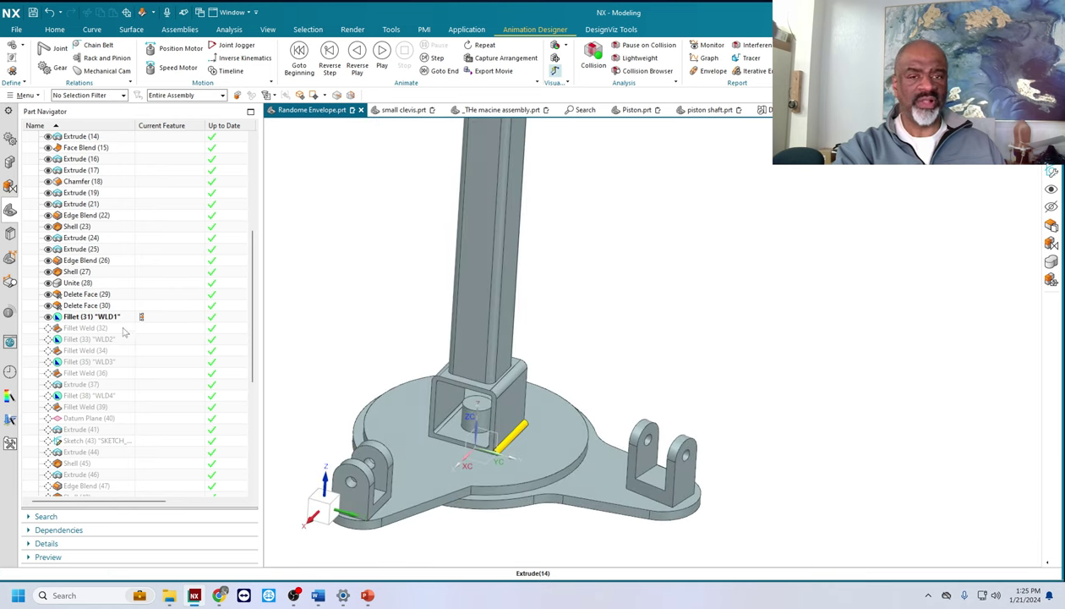
double_click(161, 339)
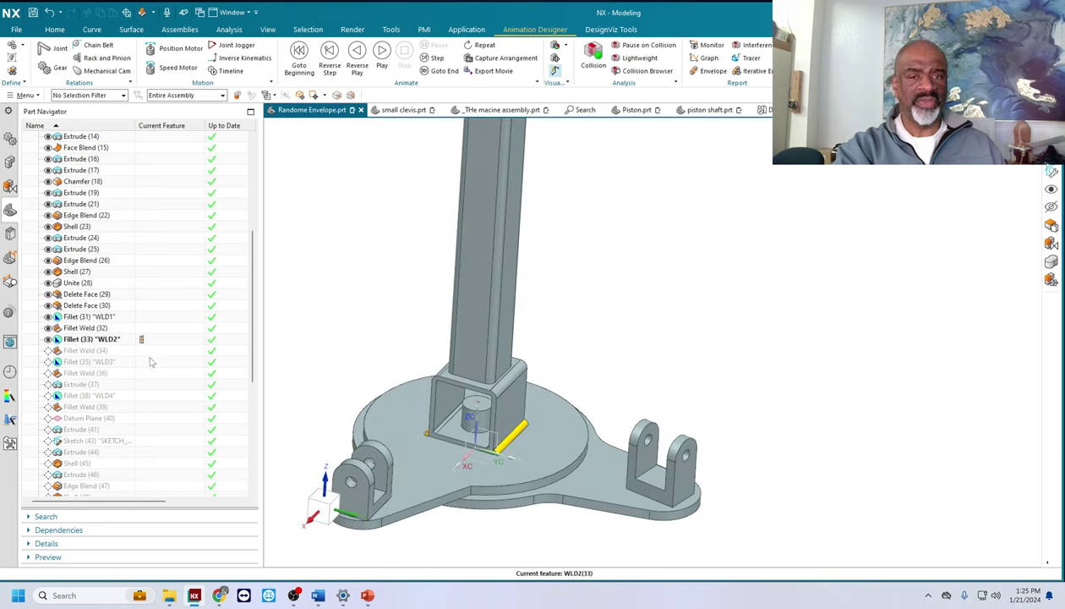
double_click(152, 352)
scroll(473, 440, down, 5)
middle_drag(422, 403, 351, 442)
scroll(389, 460, up, 5)
scroll(389, 459, down, 5)
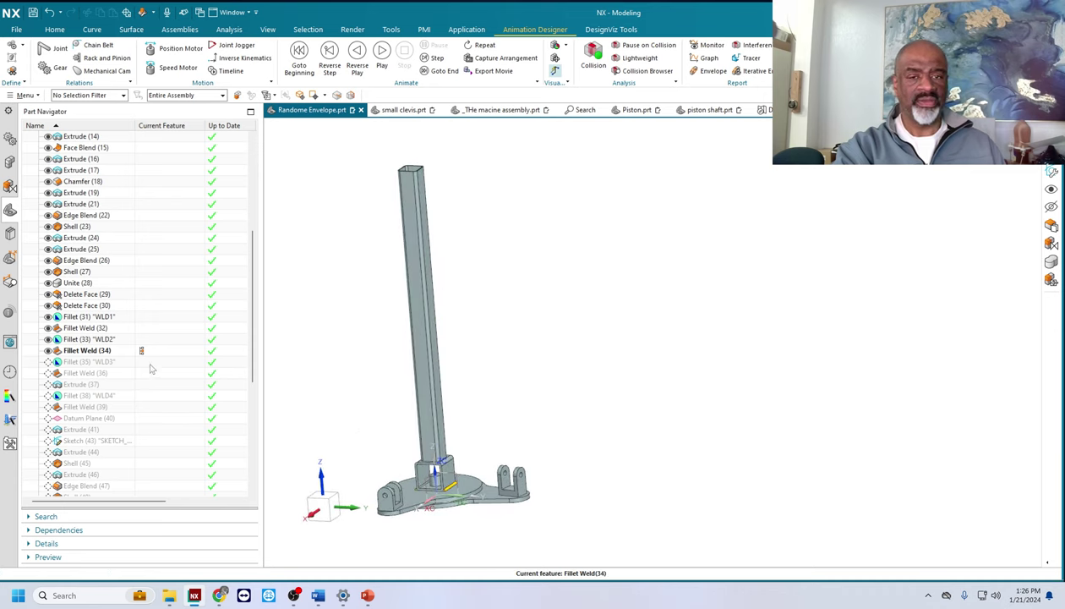
Step: Advance through Fillet Weld (36) to the WLD4 fillet (38)
double_click(150, 369)
double_click(149, 394)
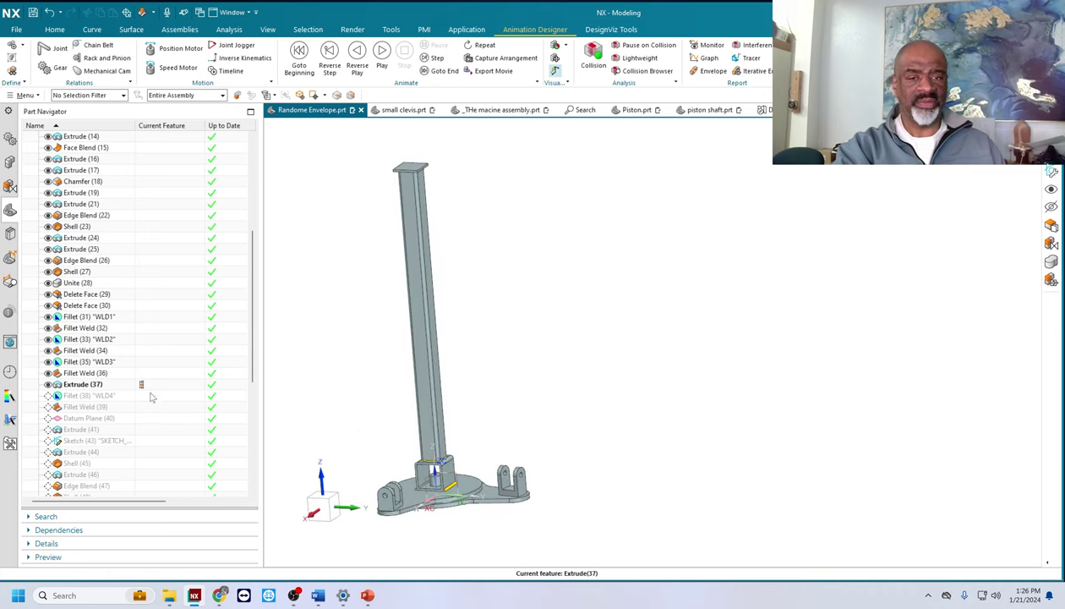
middle_drag(392, 410, 361, 407)
scroll(433, 440, up, 5)
scroll(433, 440, down, 6)
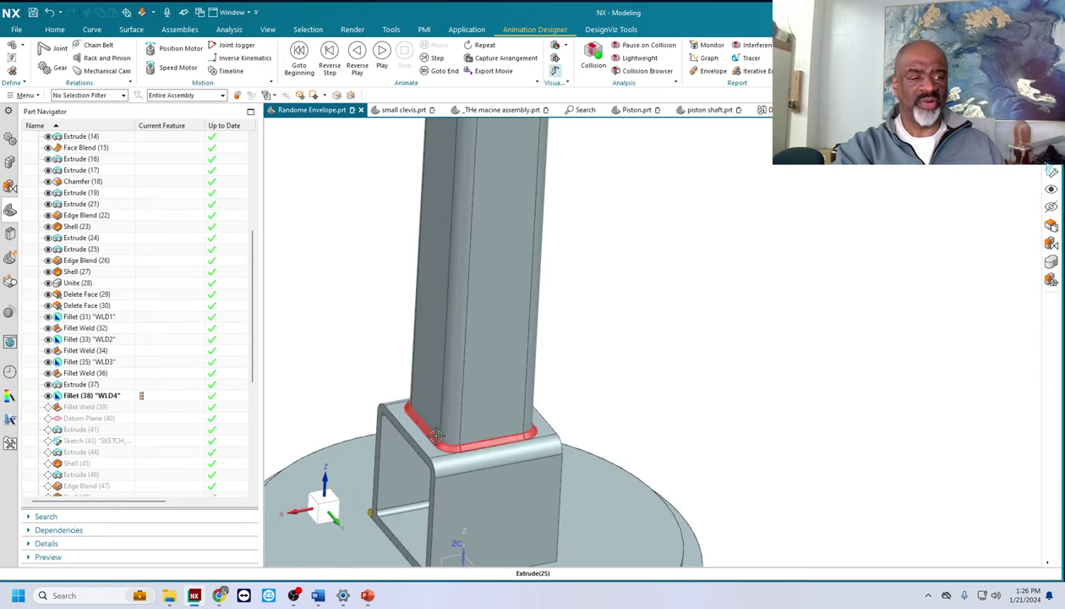
Step: Inspect the welded column base, then roll forward to Datum Plane (40)
middle_drag(433, 427, 435, 405)
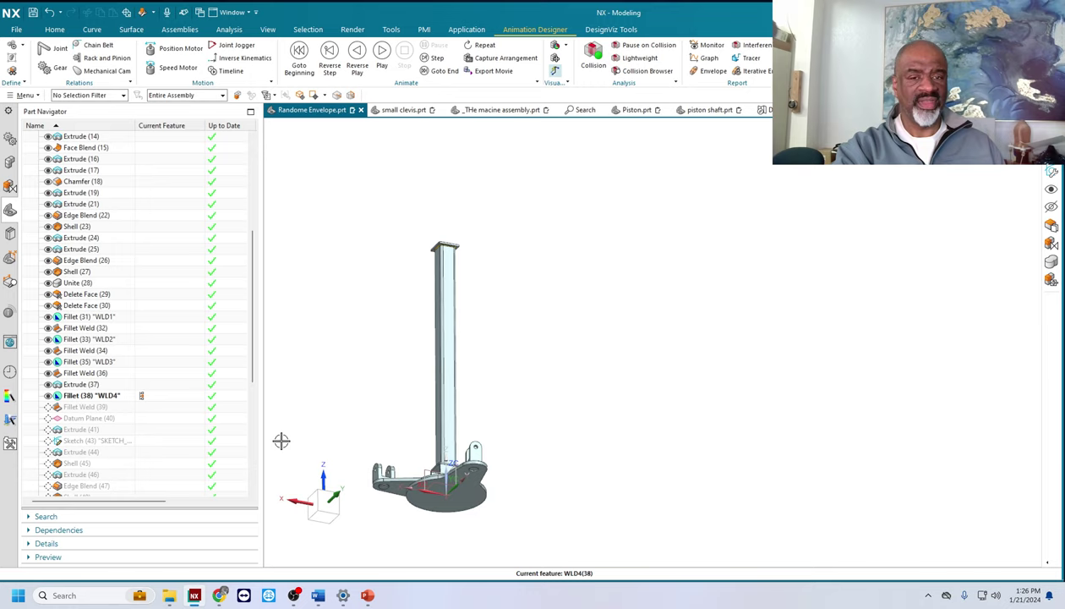
scroll(446, 247, up, 4)
scroll(411, 316, down, 5)
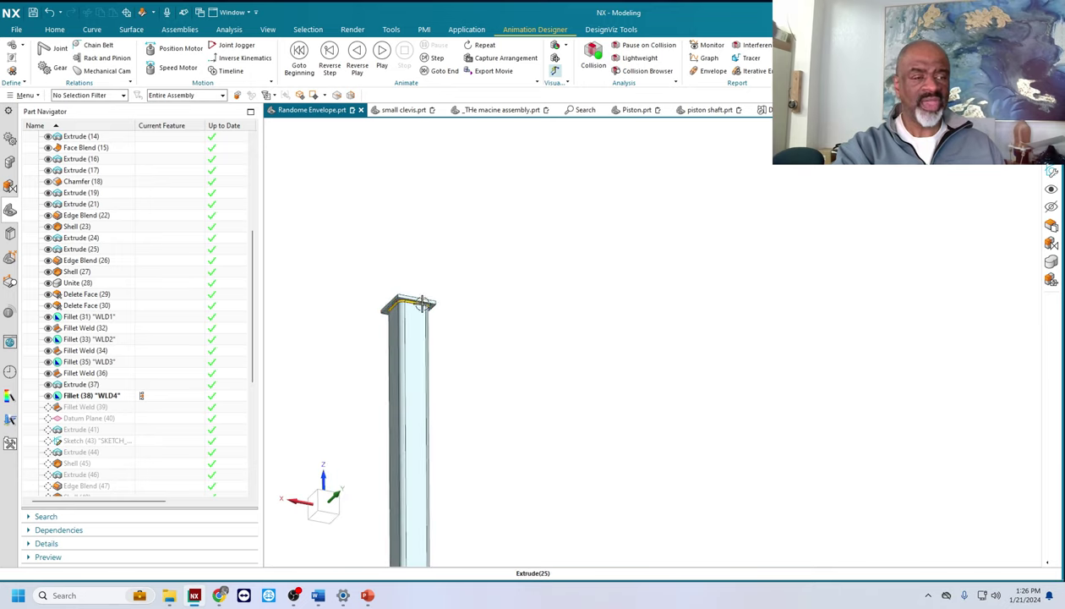
middle_drag(367, 347, 369, 393)
scroll(370, 393, up, 4)
scroll(369, 393, down, 3)
scroll(370, 393, up, 2)
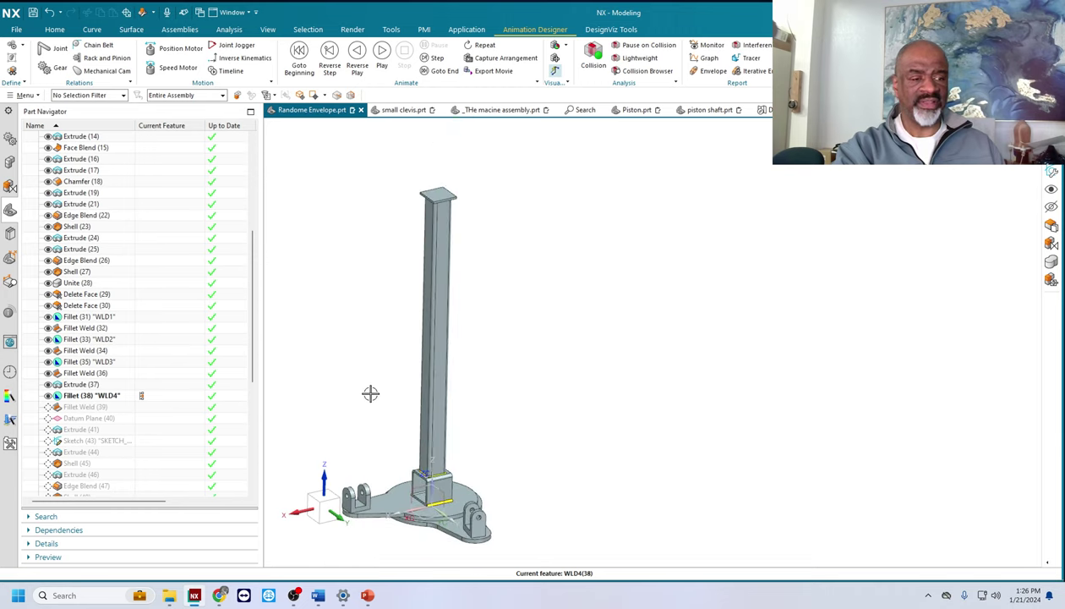
middle_drag(383, 429, 414, 410)
click(148, 418)
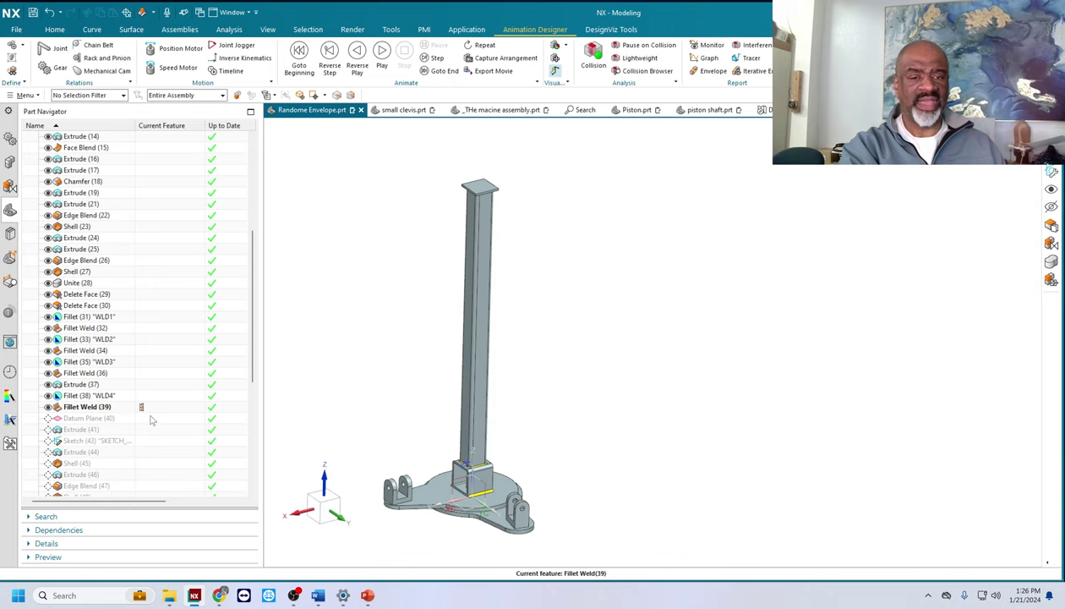
Step: Roll forward to Extrude (41), adding holes to the column
middle_drag(399, 406, 512, 188)
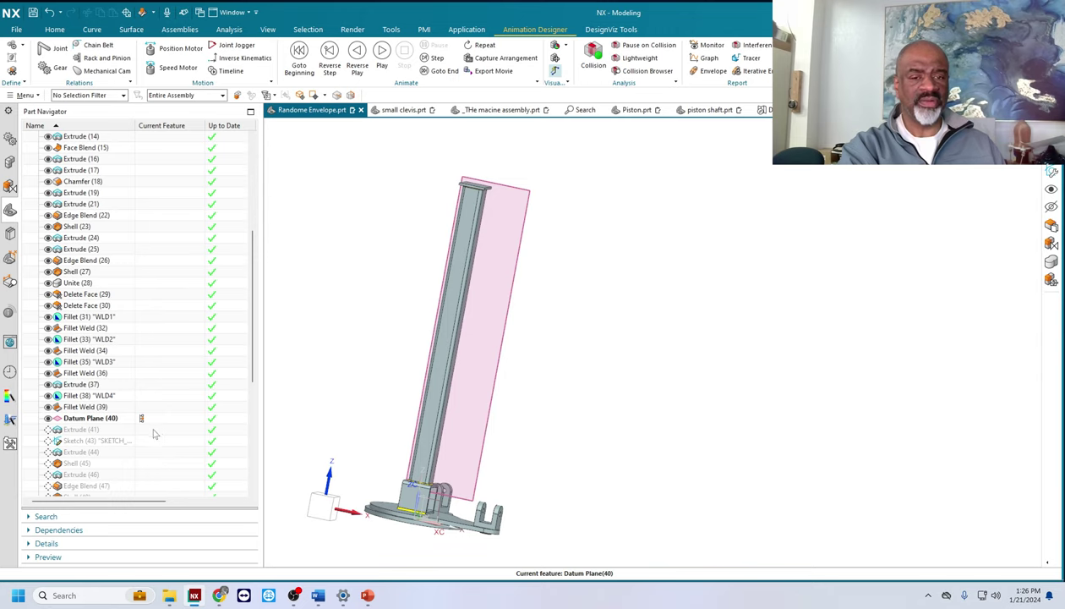
click(141, 429)
middle_drag(535, 395, 464, 397)
scroll(454, 404, down, 5)
scroll(454, 404, up, 5)
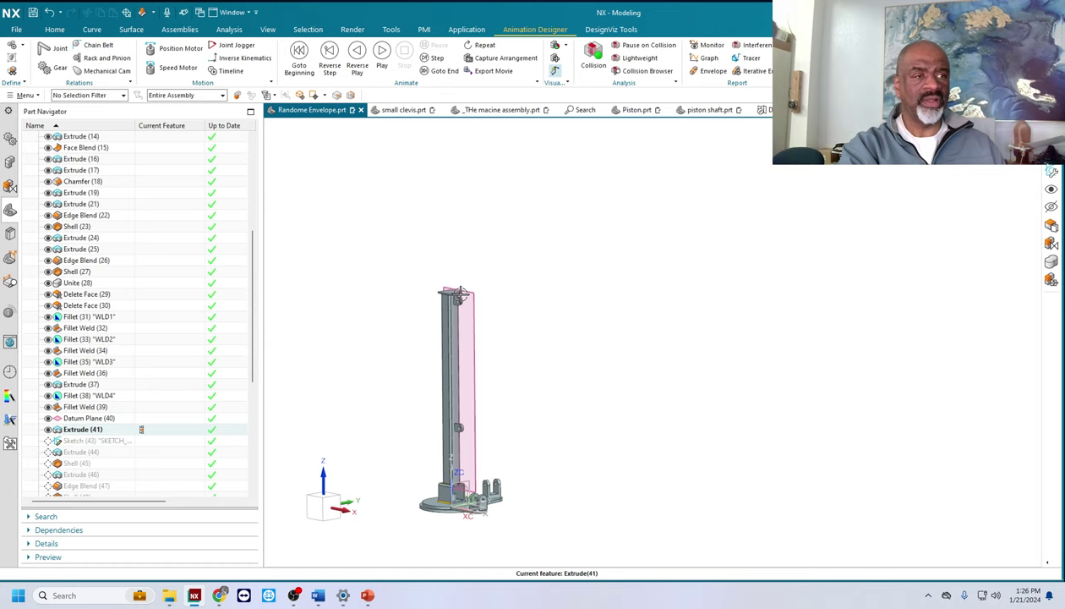
scroll(454, 330, down, 3)
scroll(454, 327, up, 1)
scroll(454, 326, up, 2)
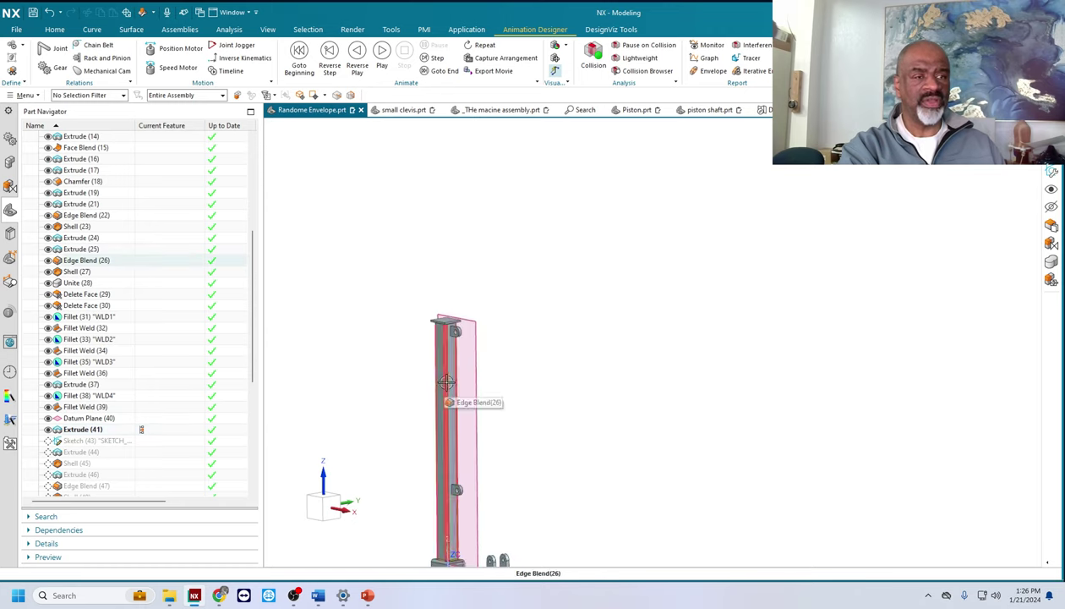
Step: Make Sketch (43) current, showing the boom-arm profile above the column
shift+middle_drag(556, 419, 539, 364)
scroll(445, 349, down, 4)
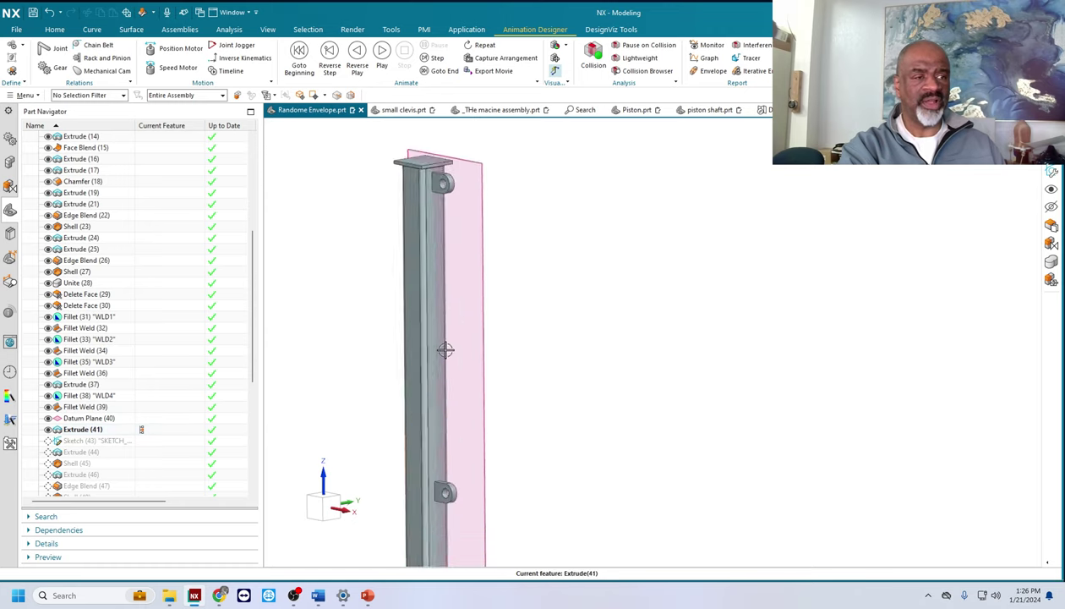
scroll(440, 352, up, 4)
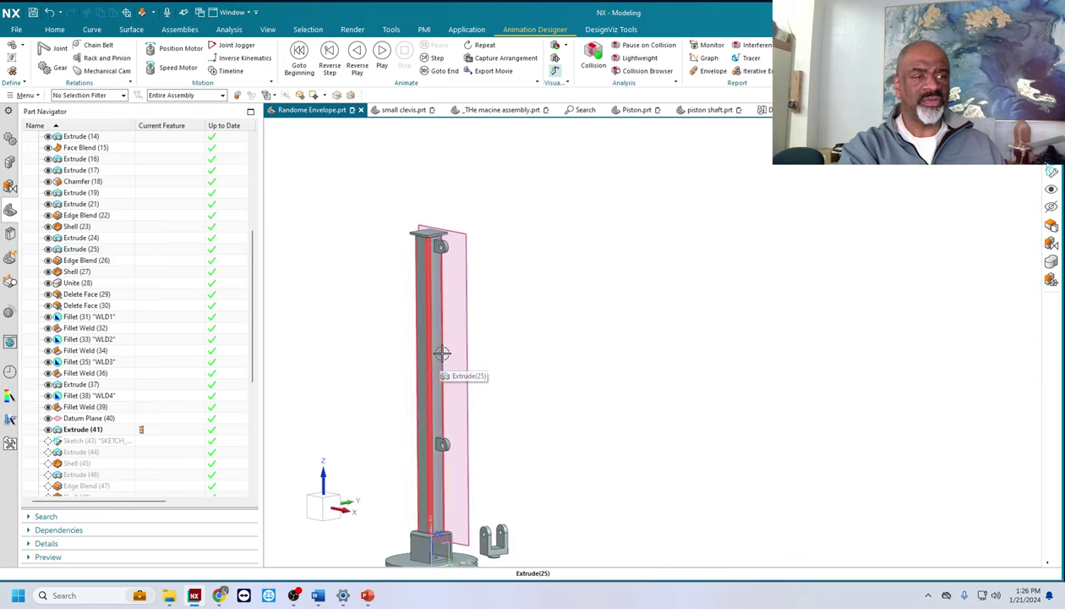
middle_drag(490, 387, 494, 397)
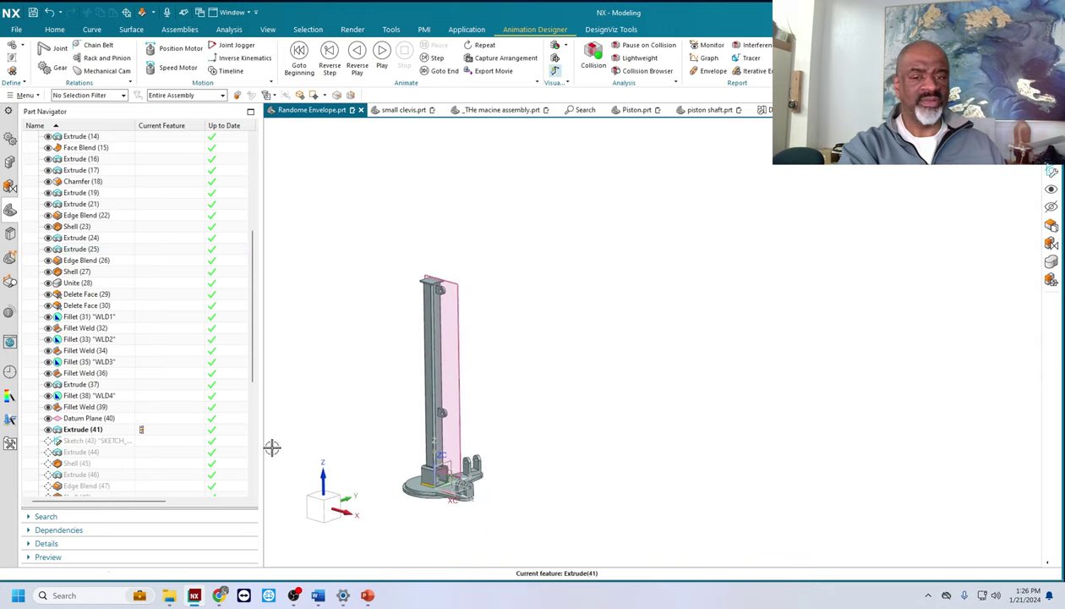
double_click(156, 445)
Step: Step through Shell (45) to Extrude (46), making the boom beam solid
middle_drag(469, 302, 481, 354)
scroll(450, 268, down, 3)
scroll(451, 268, up, 3)
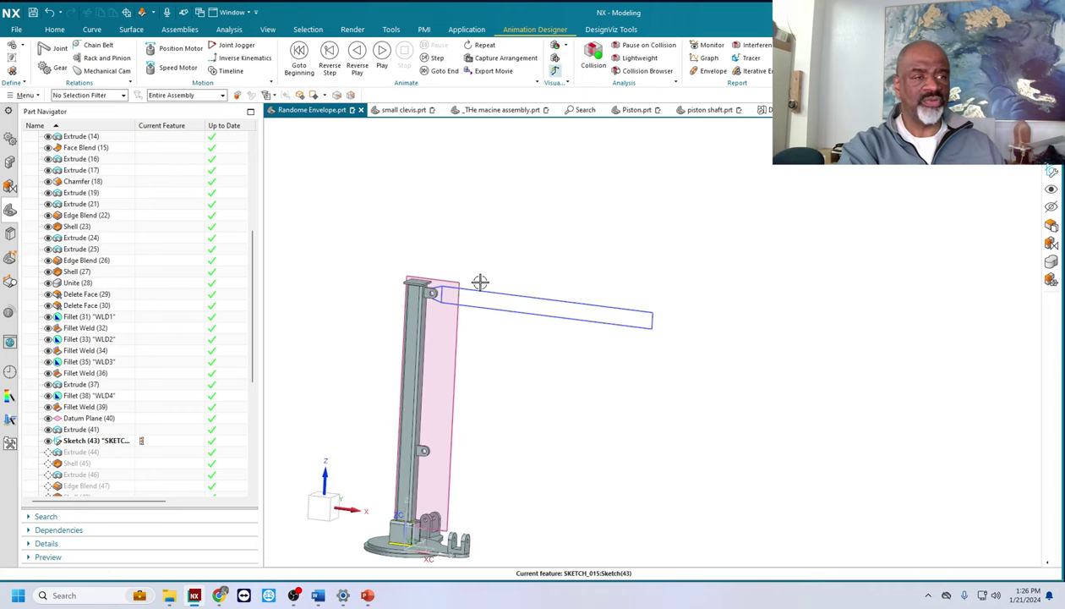
middle_drag(478, 281, 471, 283)
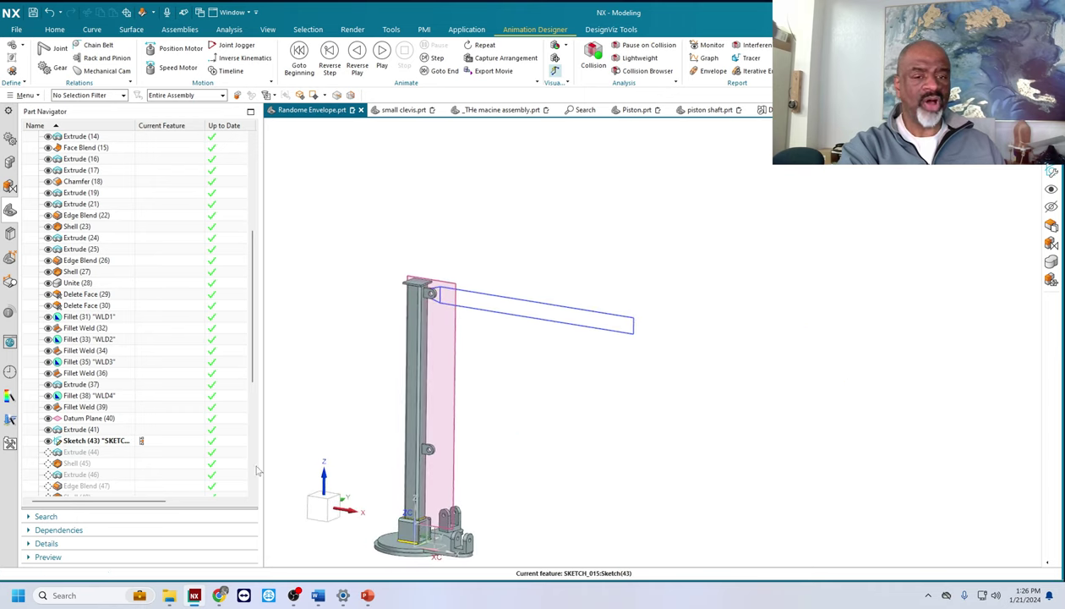
click(145, 463)
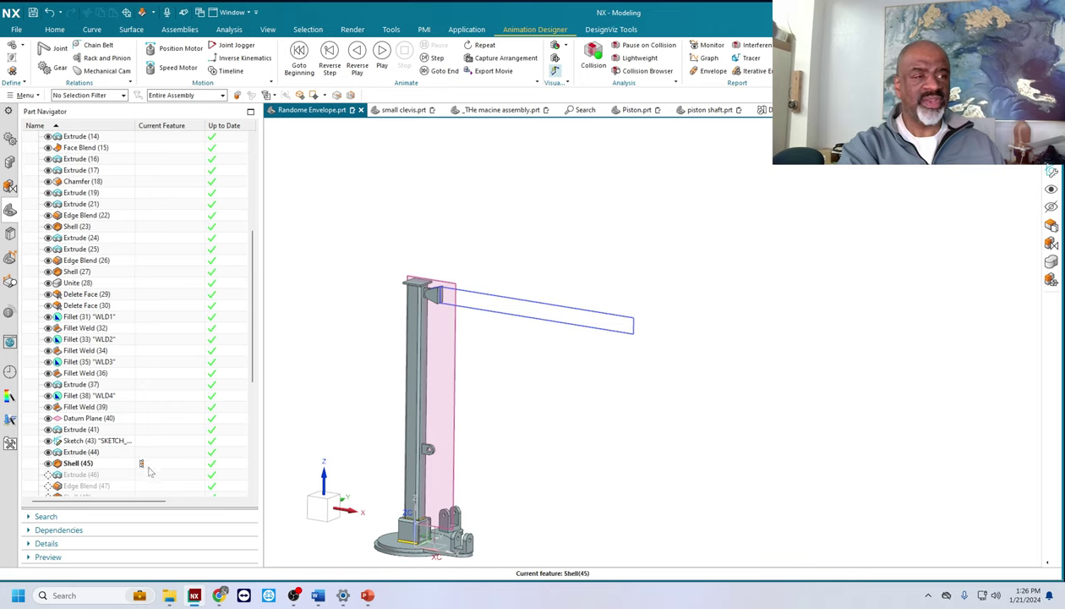
click(147, 475)
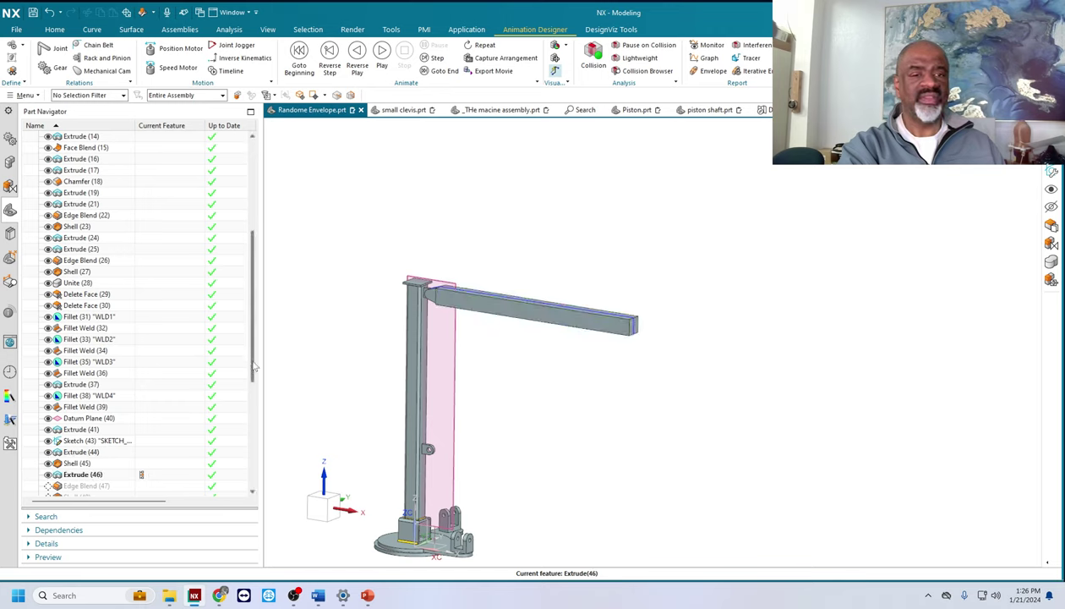
drag(246, 363, 238, 463)
Step: Advance through Edge Blend (47), Shell (48), Extrude (49), Unite (50), Edge Blend (51) to Extrude (52)
click(154, 237)
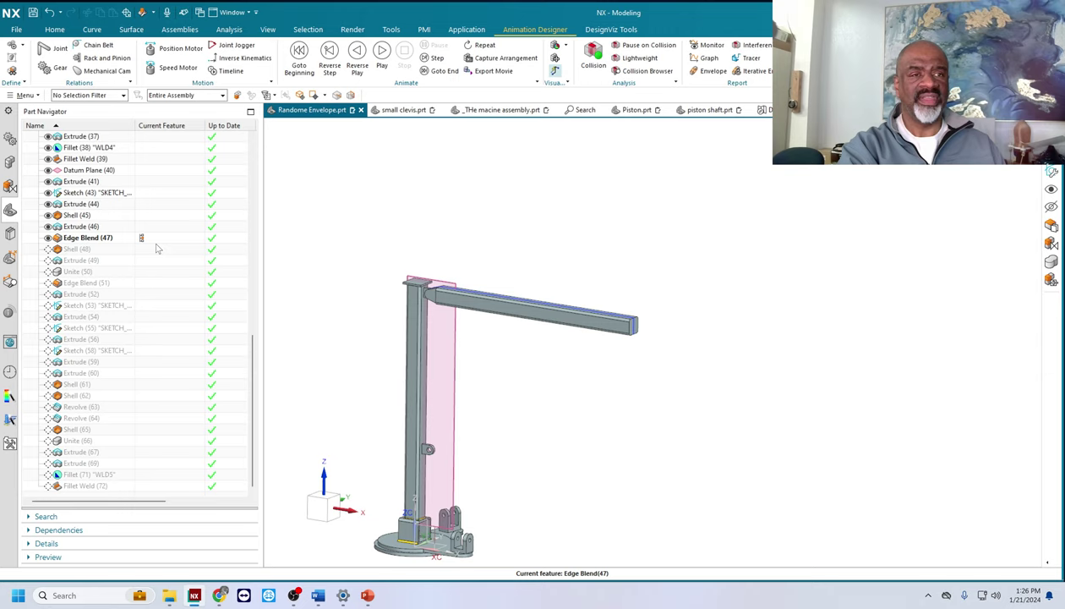
click(158, 250)
click(156, 262)
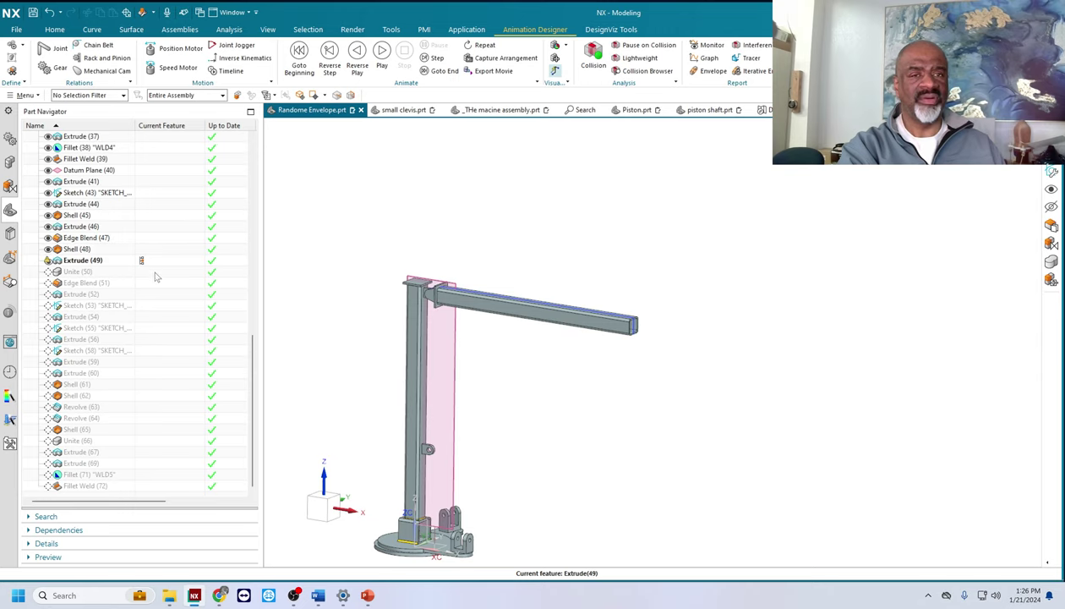
click(155, 273)
click(157, 284)
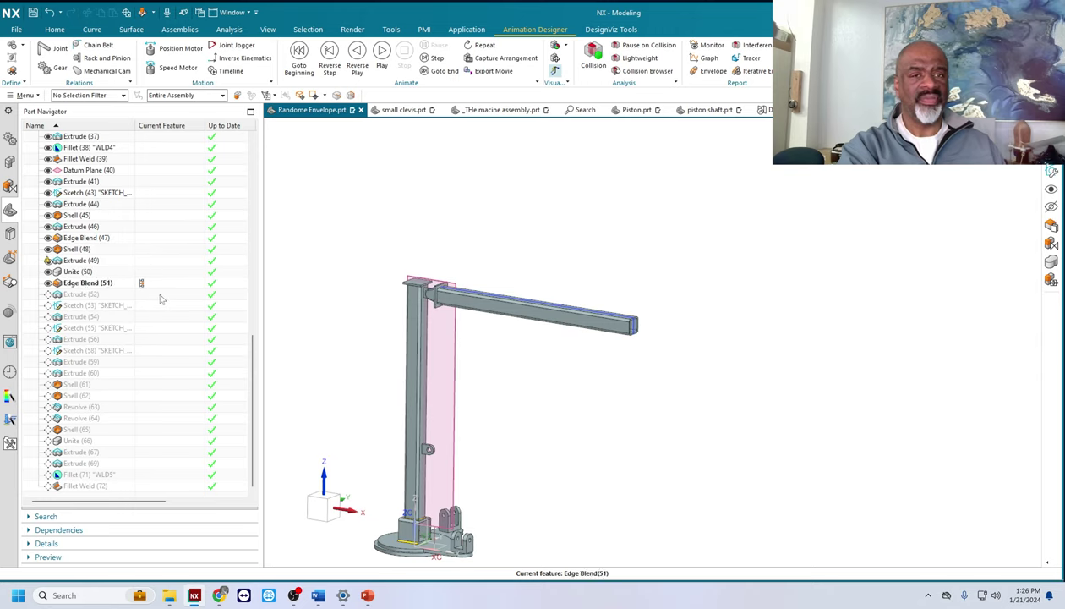
click(159, 295)
scroll(371, 288, down, 5)
middle_drag(372, 281, 379, 326)
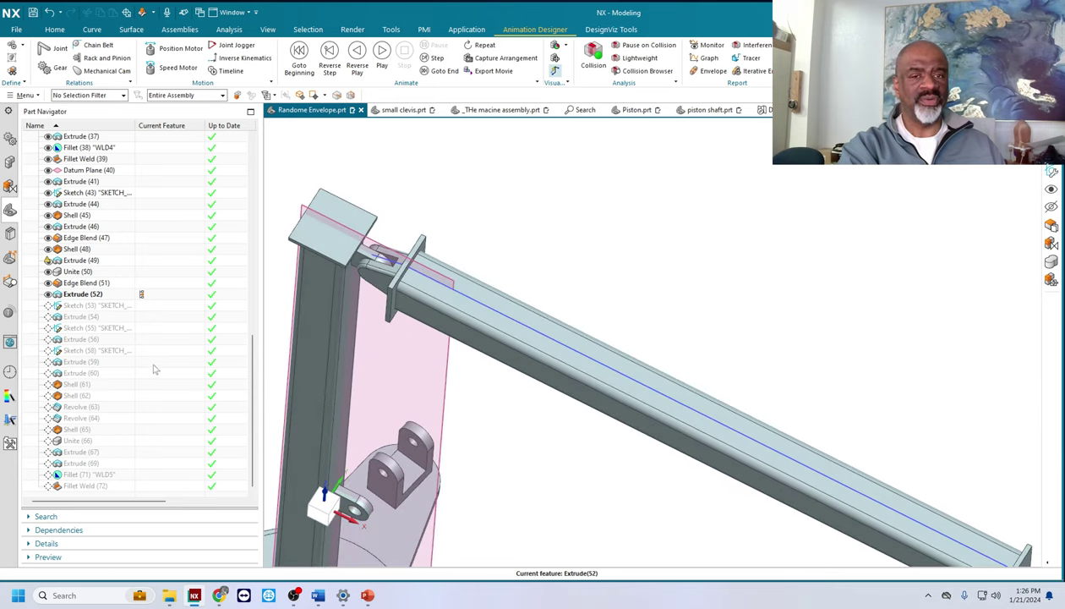
Step: Step through Sketch (53), Extrude (54), Sketch (55), Extrude (56) to cylinder Sketch (58)
click(158, 305)
click(158, 316)
click(159, 329)
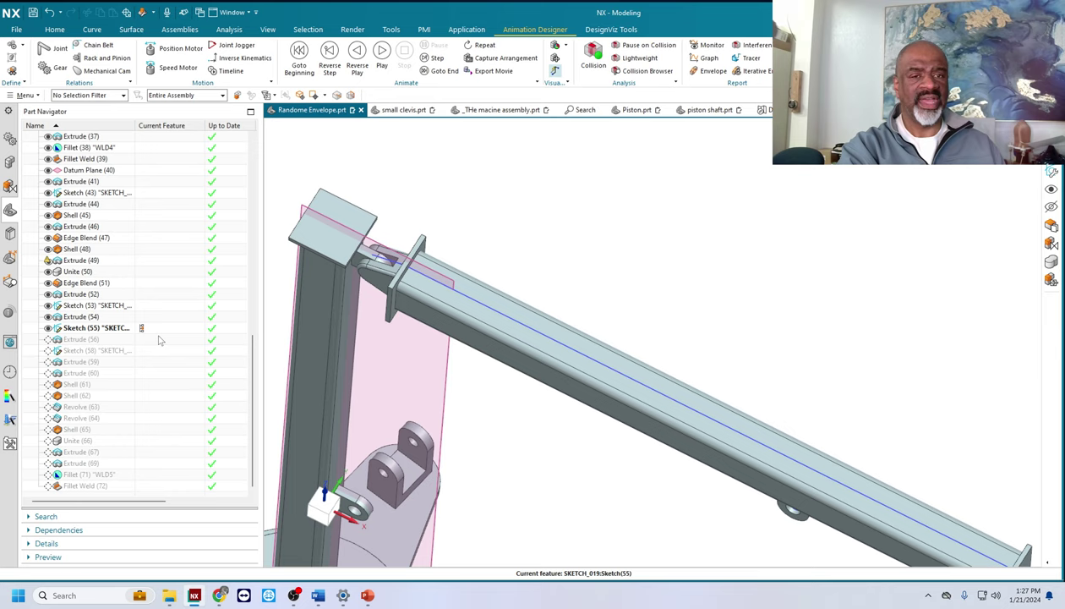
click(159, 339)
click(159, 350)
scroll(459, 369, up, 5)
scroll(460, 368, down, 2)
mouse_move(459, 369)
middle_down()
mouse_move(538, 419)
mouse_move(596, 357)
middle_up()
scroll(596, 357, down, 2)
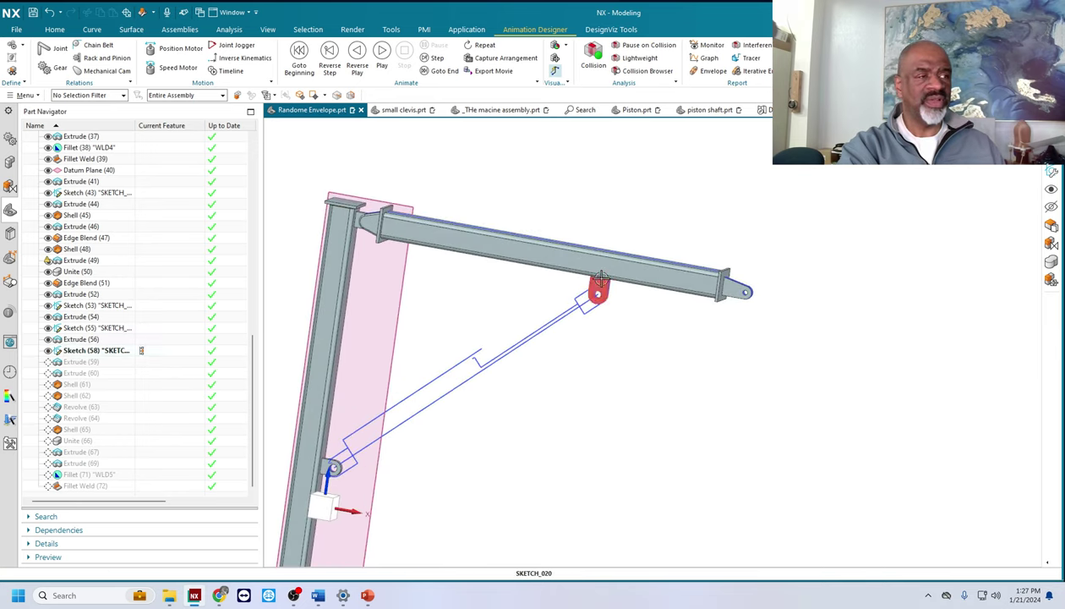
scroll(602, 284, down, 5)
scroll(602, 284, up, 4)
scroll(475, 387, up, 3)
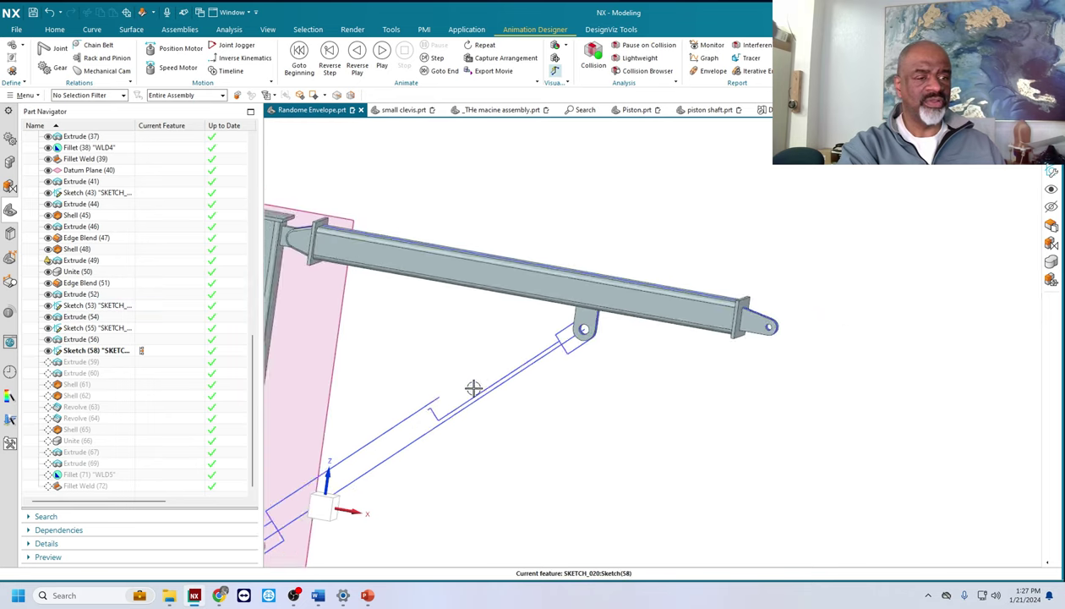
scroll(359, 484, down, 5)
scroll(428, 454, up, 5)
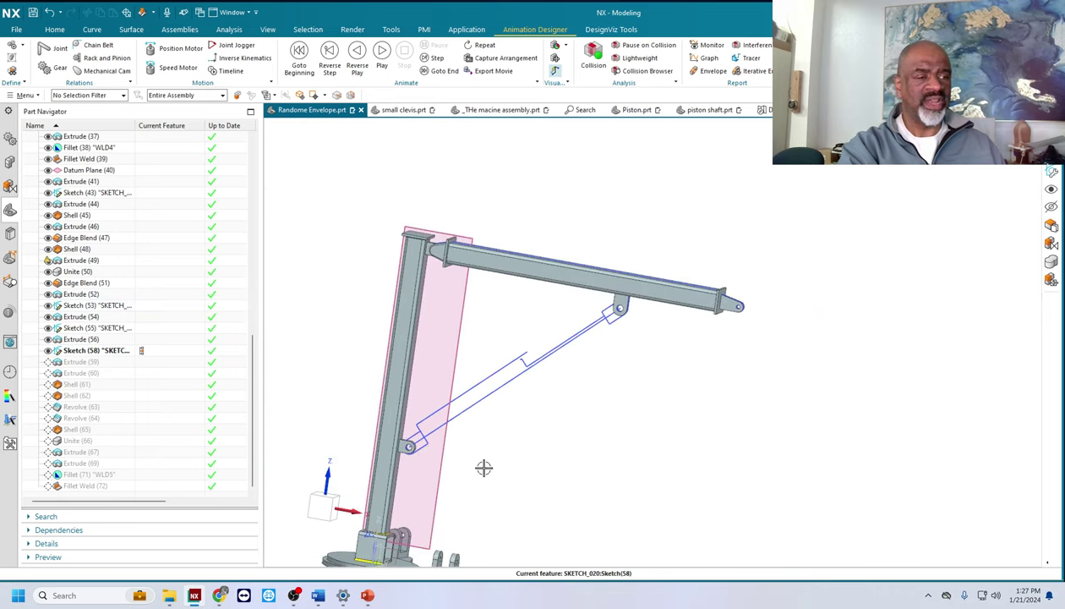
middle_drag(485, 465, 435, 431)
scroll(472, 463, up, 3)
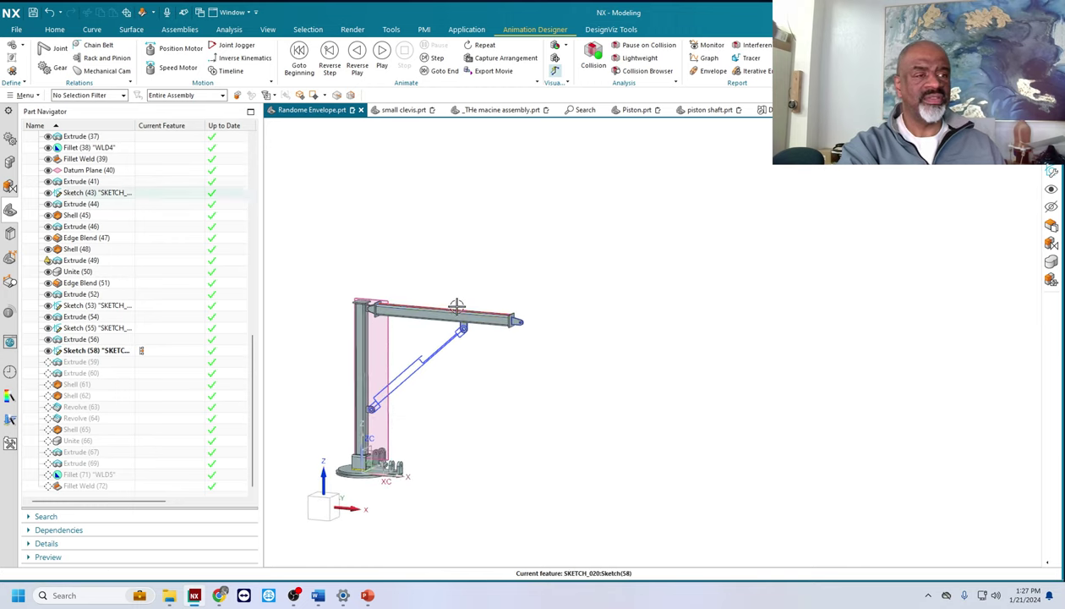
scroll(461, 334, down, 5)
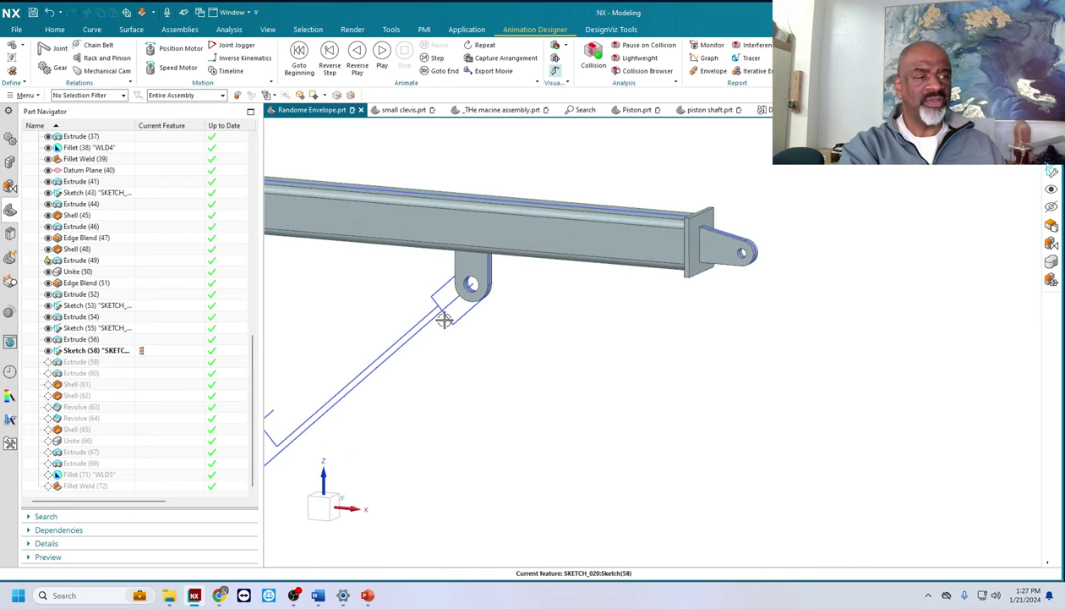
scroll(575, 349, up, 5)
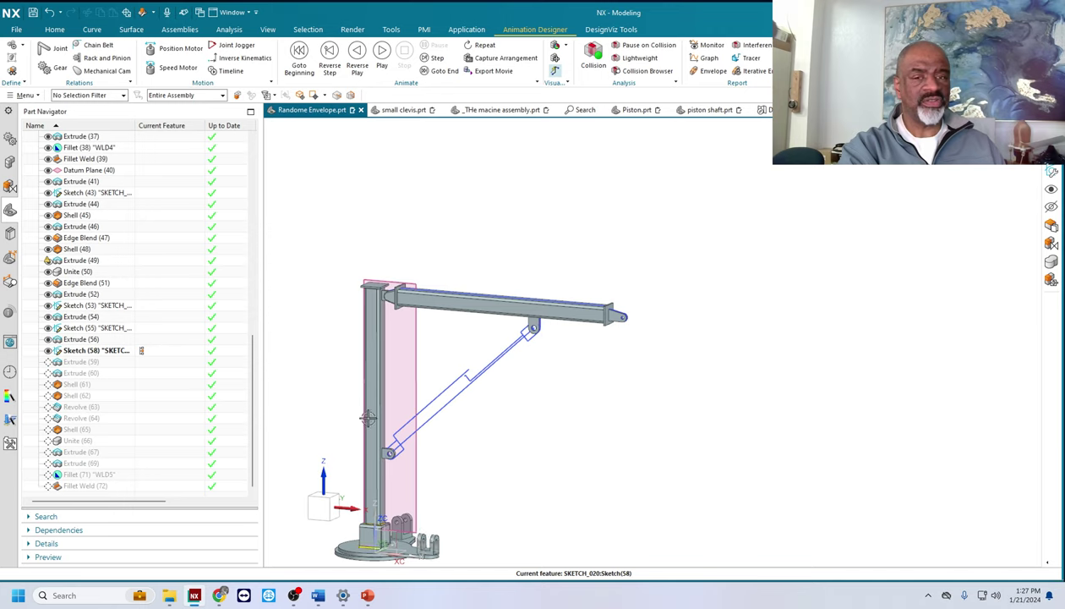
Step: Step through Extrude (59)–(60), Shell (61)–(62) and Revolve (63) to Revolve (64), the cylinder barrel
click(147, 367)
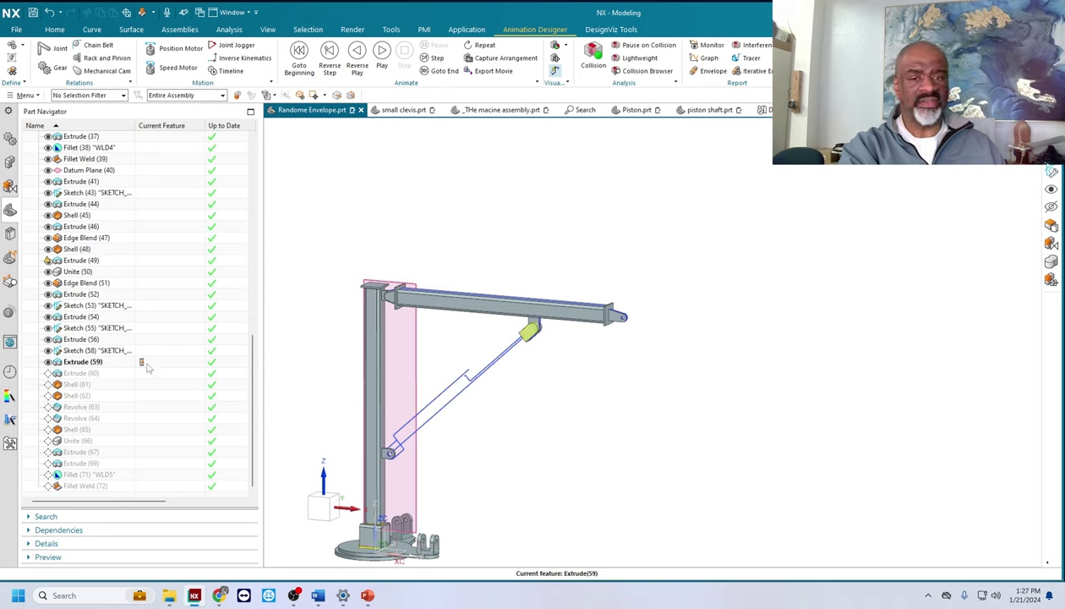
click(144, 374)
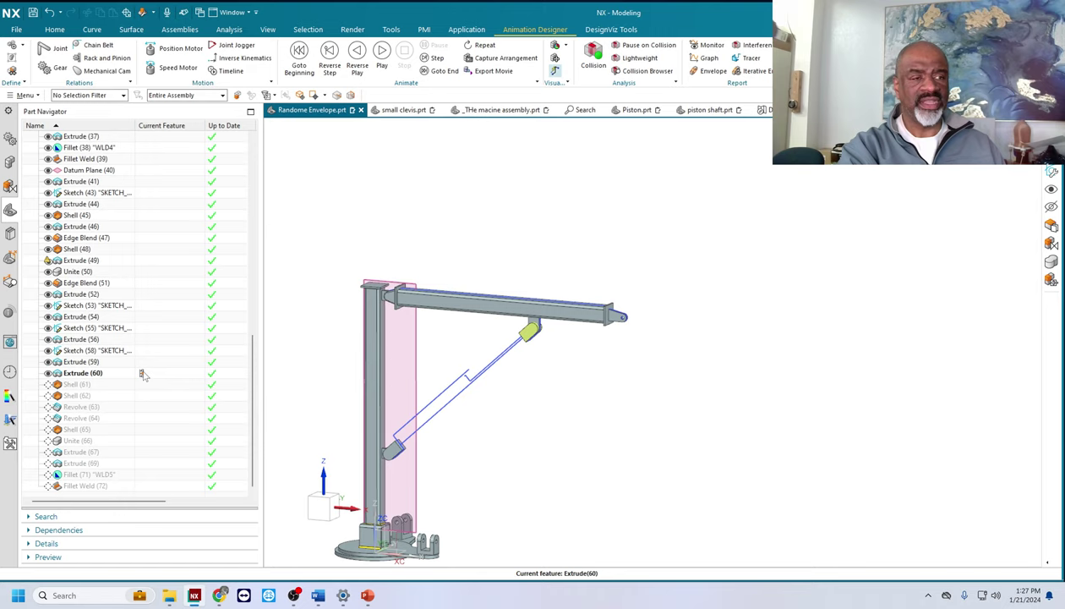
click(154, 386)
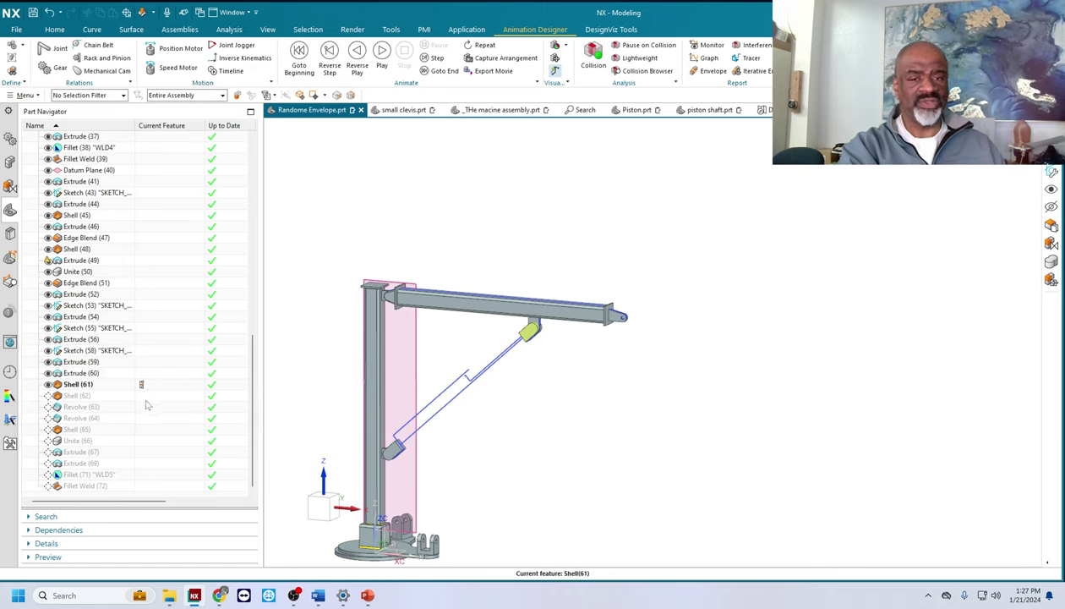
click(147, 401)
click(146, 411)
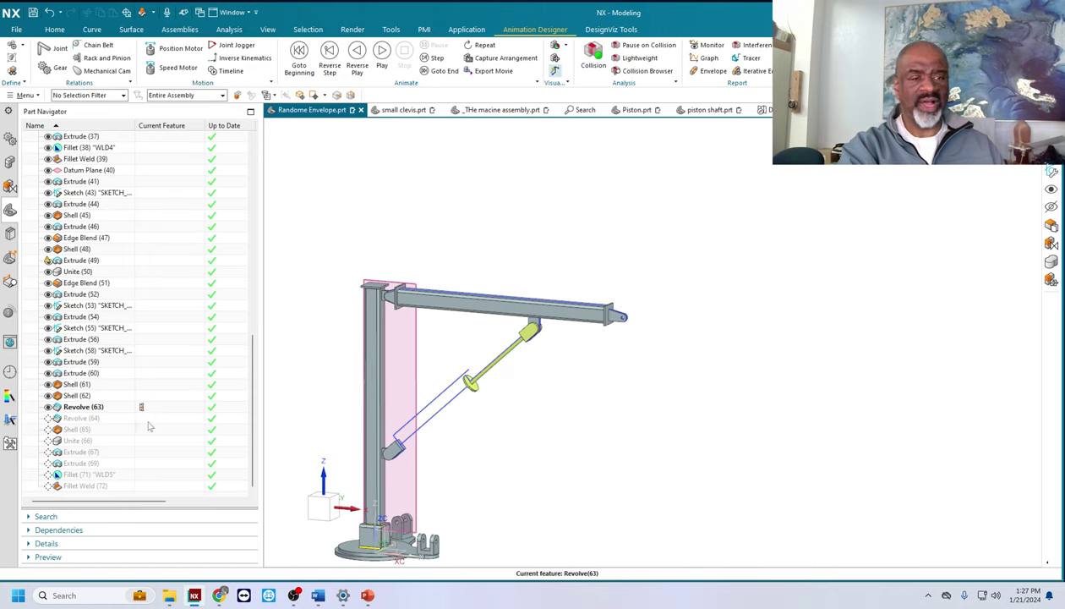
click(149, 425)
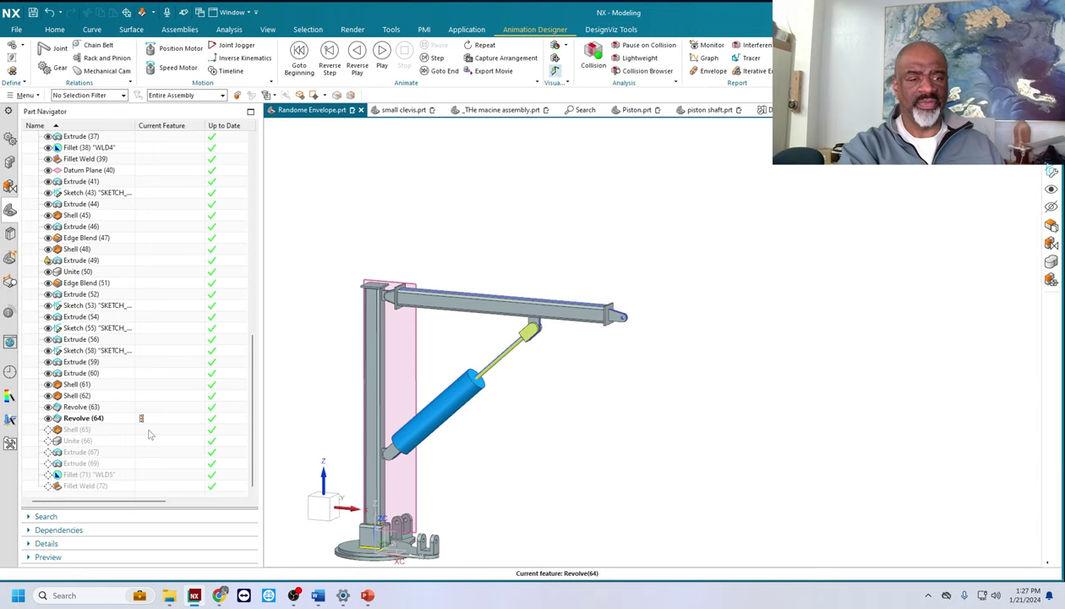
Step: Advance through Shell (65), Unite (66), Extrude (67), Extrude (69), WLD5 (71) to Fillet Weld (72)
click(149, 433)
click(147, 445)
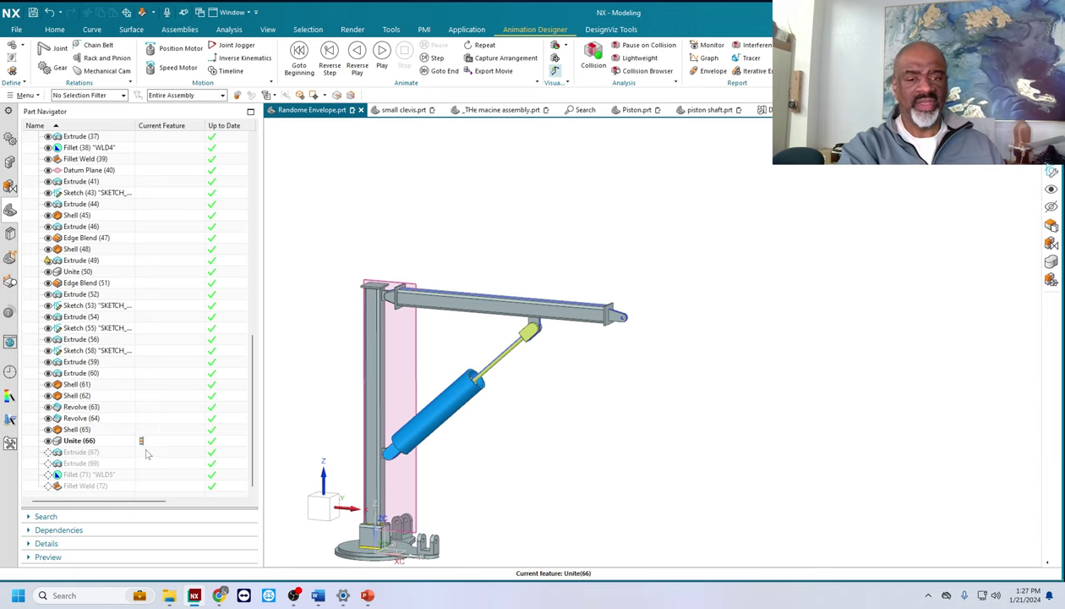
scroll(284, 476, up, 4)
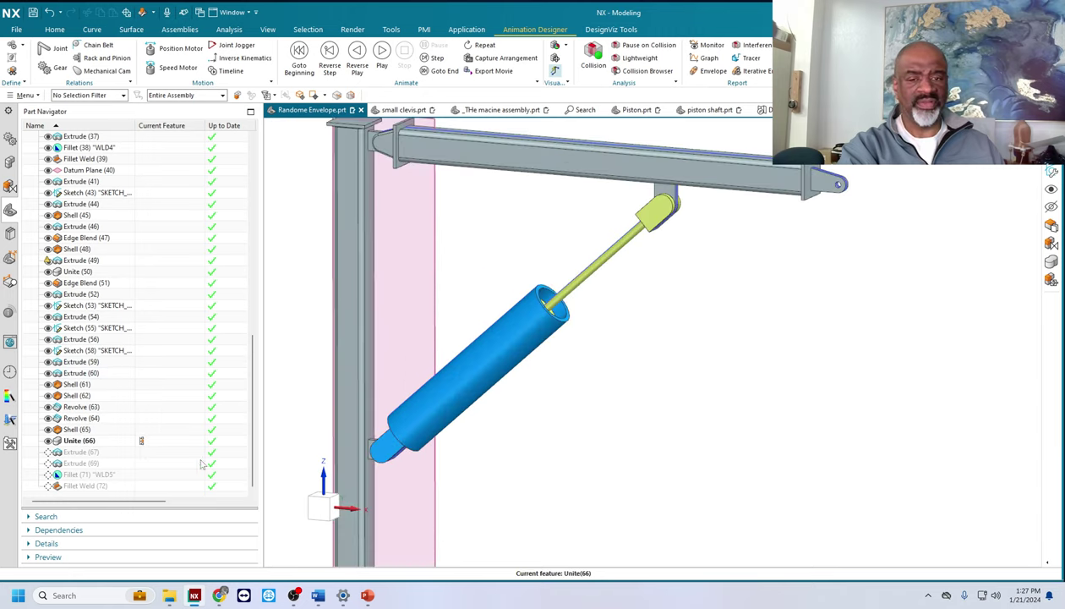
click(145, 452)
scroll(321, 398, down, 4)
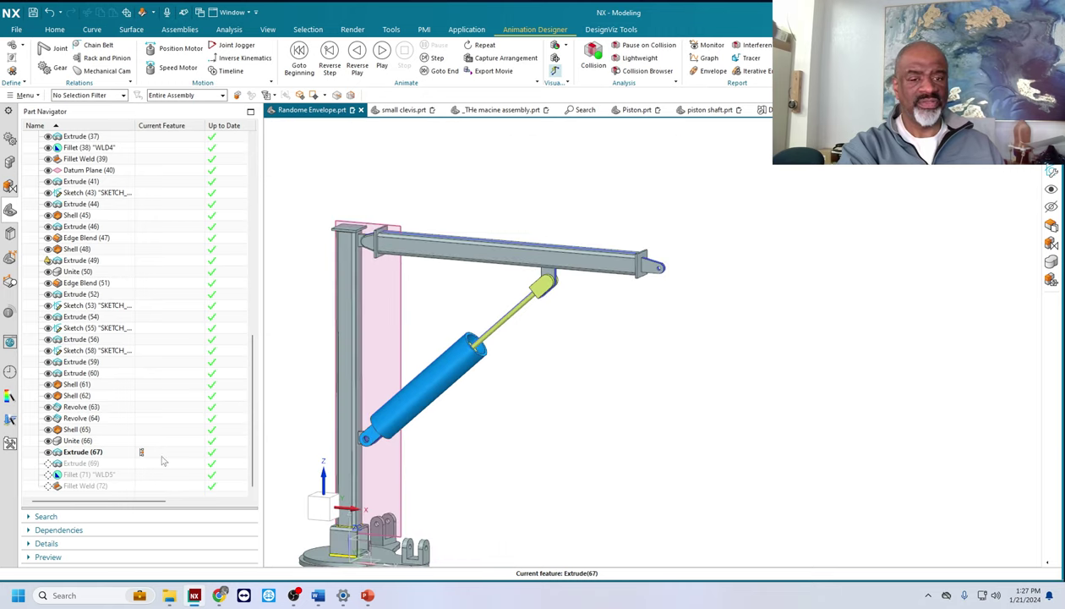
click(148, 463)
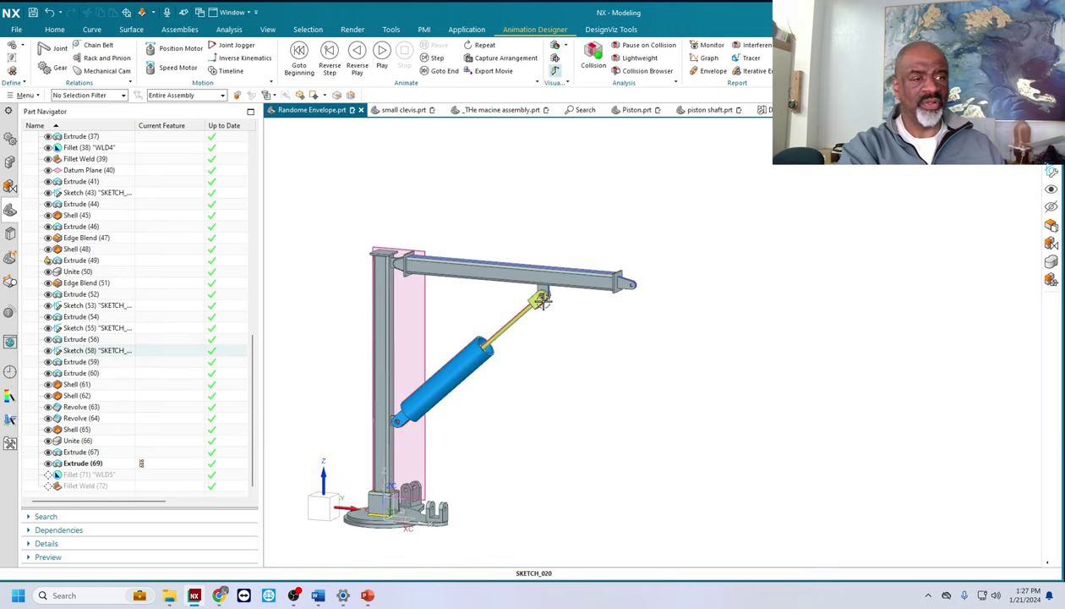
click(147, 476)
click(142, 487)
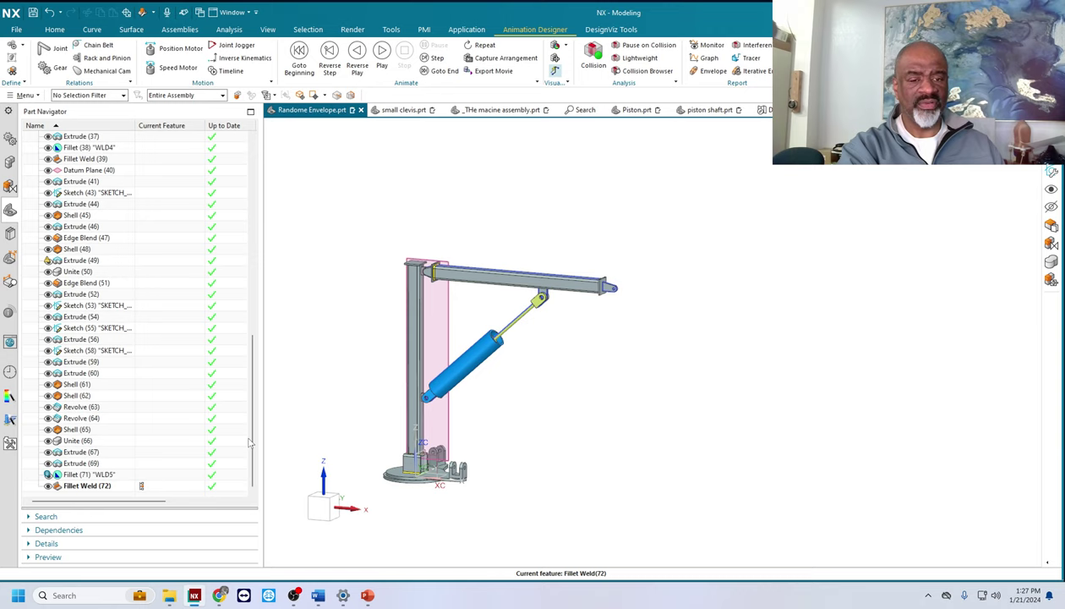
Step: Orbit to inspect the finished boom mechanism, then switch to the Assemblies tab
middle_drag(521, 413, 513, 412)
scroll(361, 326, up, 2)
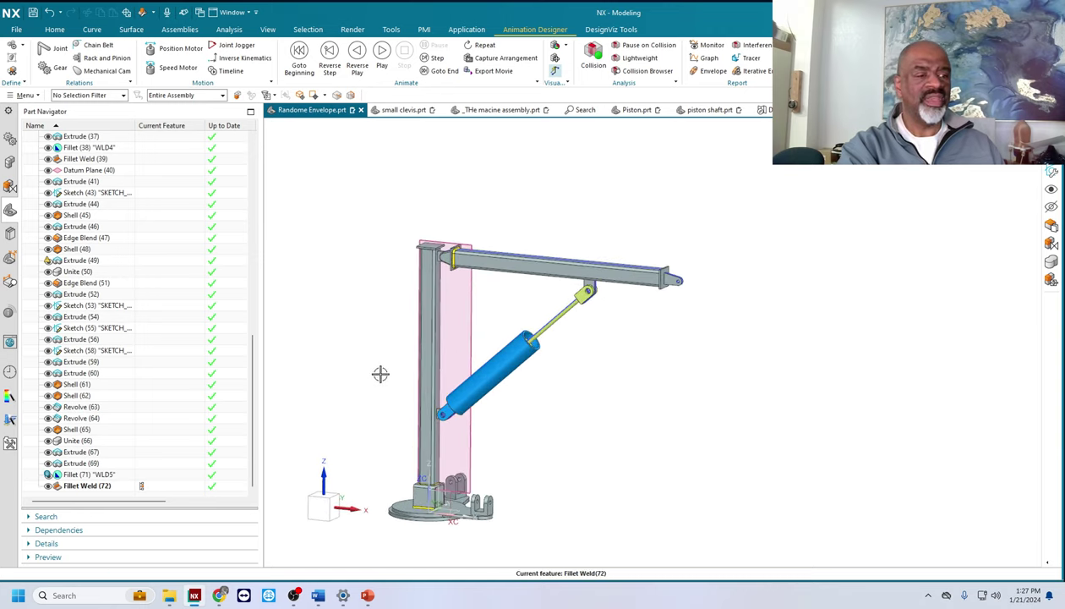
mouse_move(380, 373)
shift+middle_down()
mouse_move(399, 352)
mouse_move(340, 331)
mouse_move(381, 328)
mouse_move(419, 347)
mouse_move(386, 342)
mouse_move(425, 347)
mouse_move(424, 325)
shift+middle_up()
scroll(383, 348, down, 2)
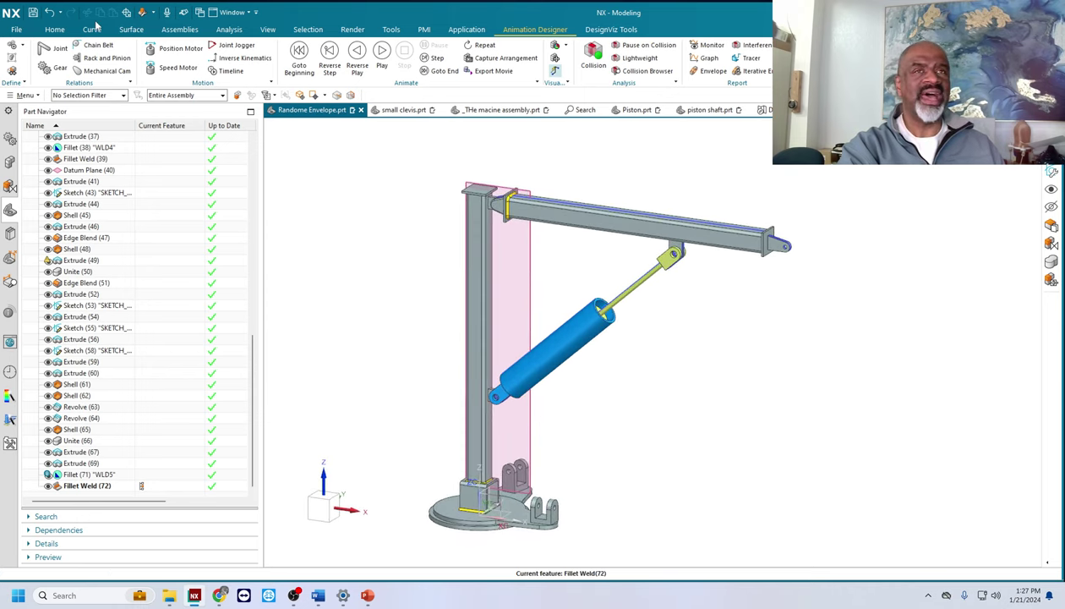
click(180, 30)
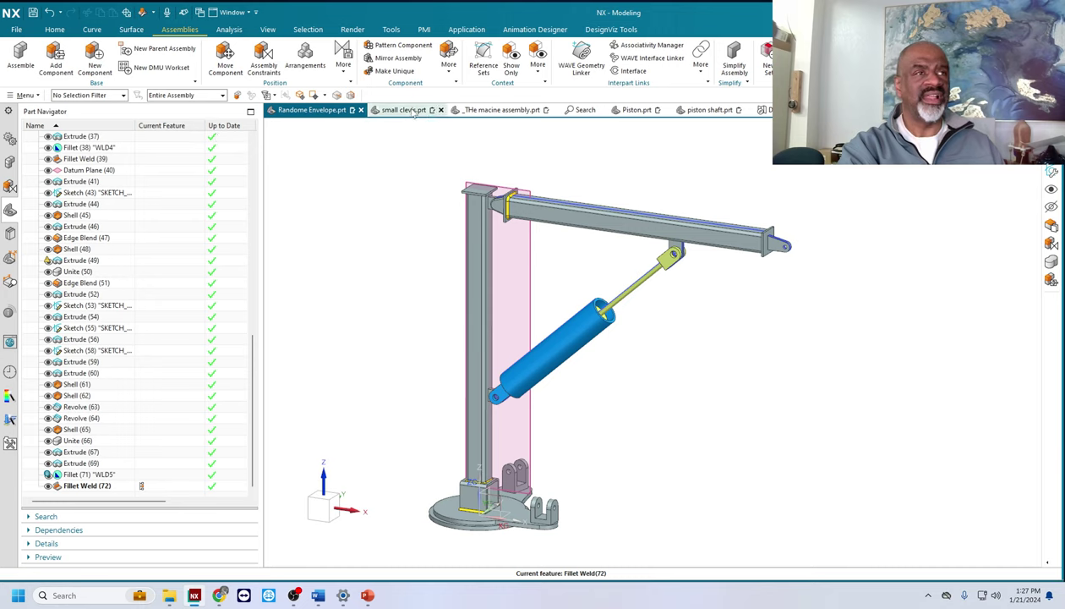
Step: Add the base clevis body (Solid Body_6) as a Product Interface output and name it 'clevis'
click(626, 72)
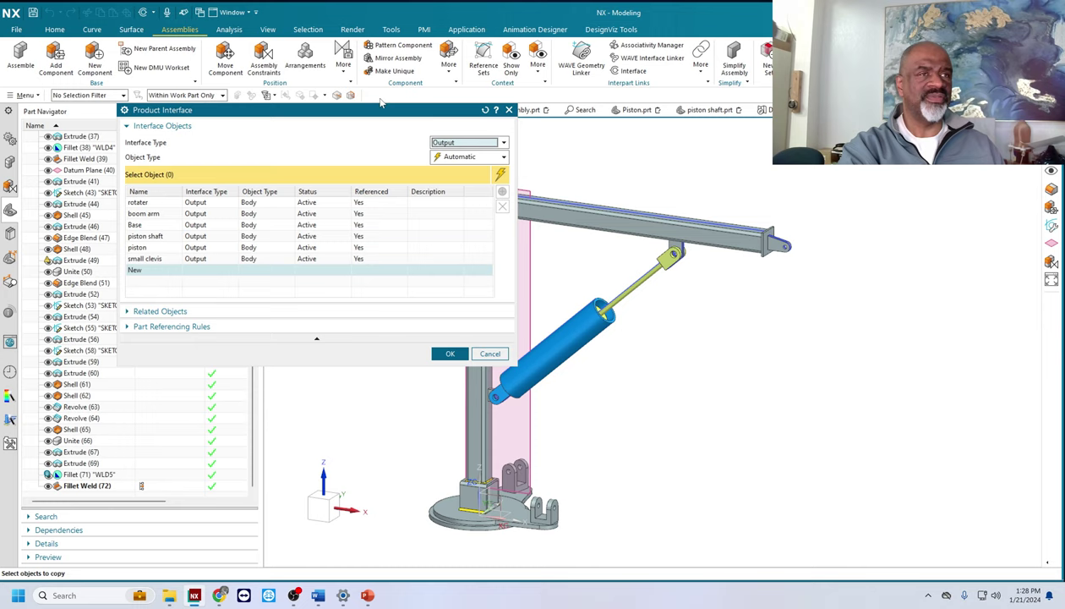
drag(379, 111, 313, 107)
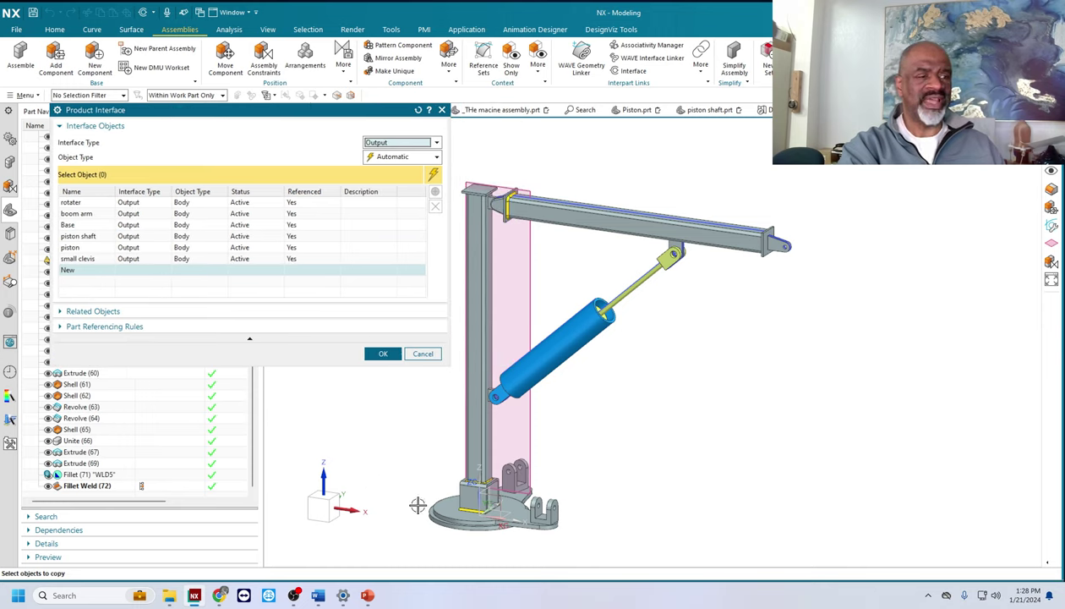
click(516, 467)
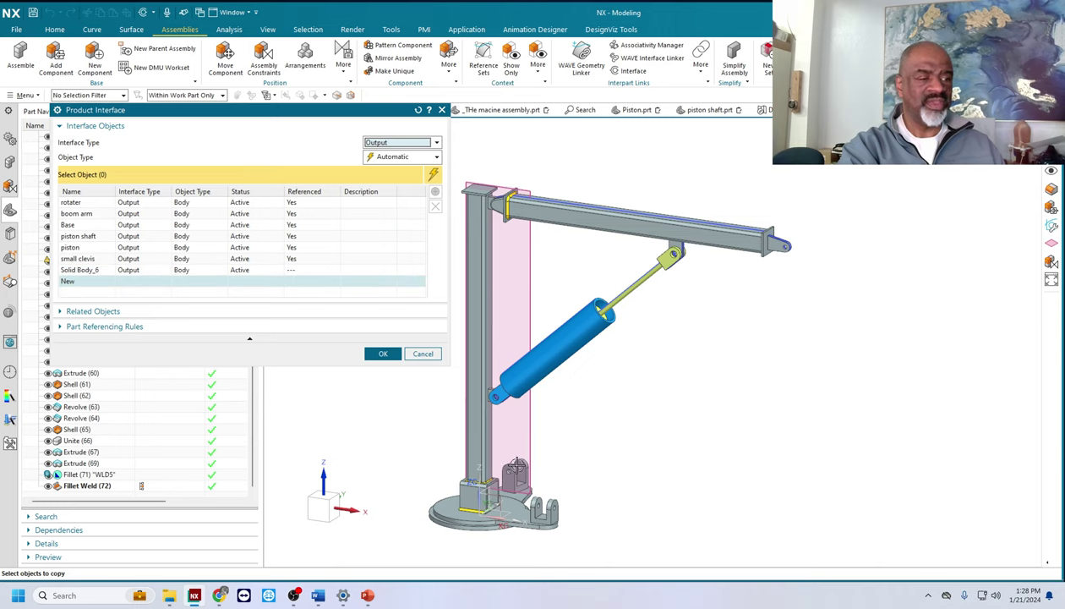
click(90, 273)
right_click(90, 271)
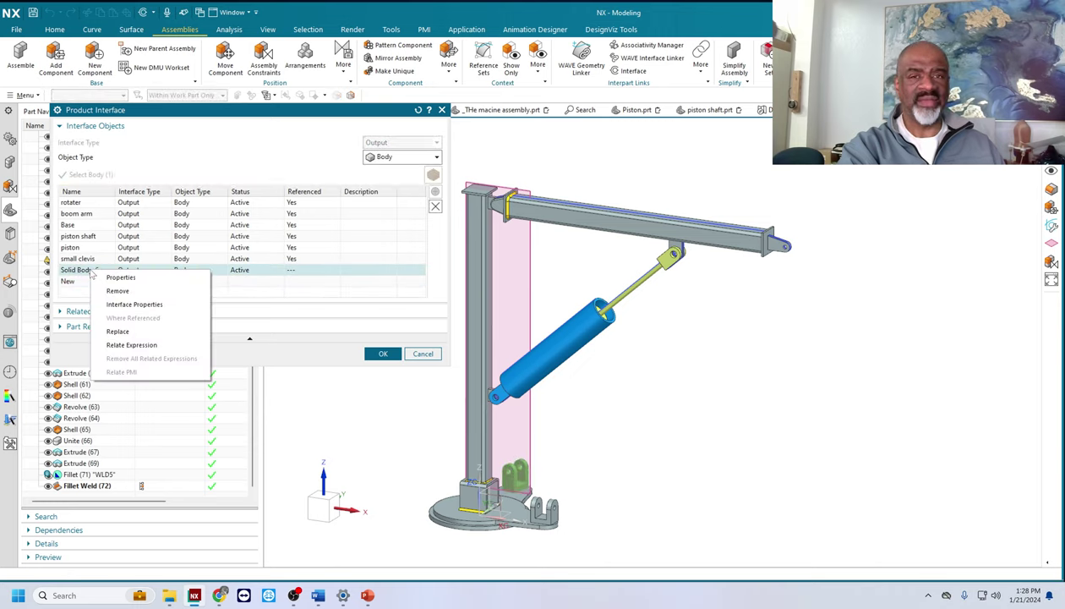
click(129, 305)
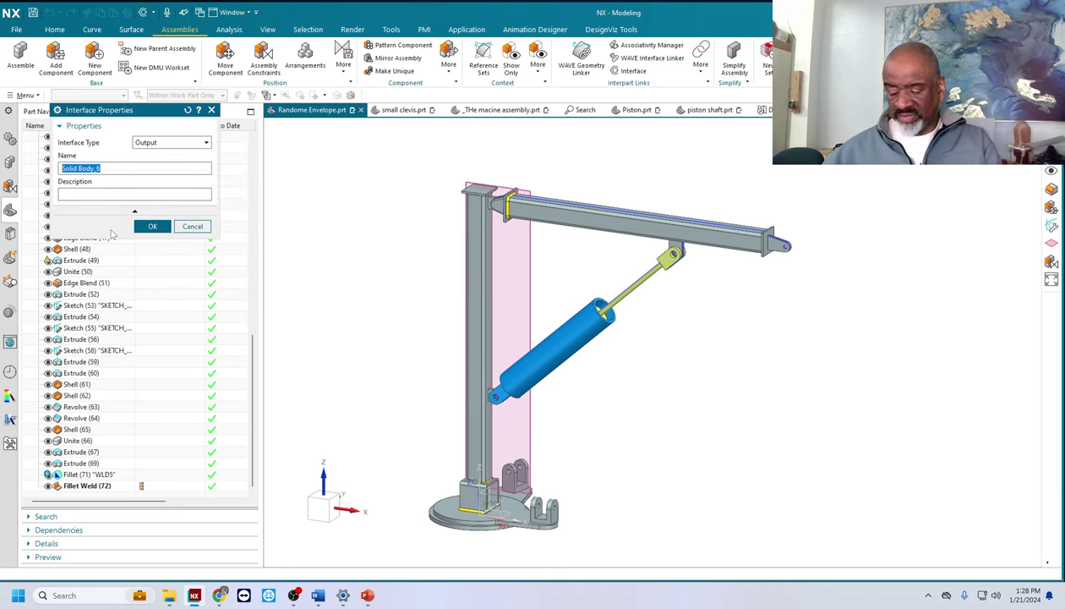
text(clevis)
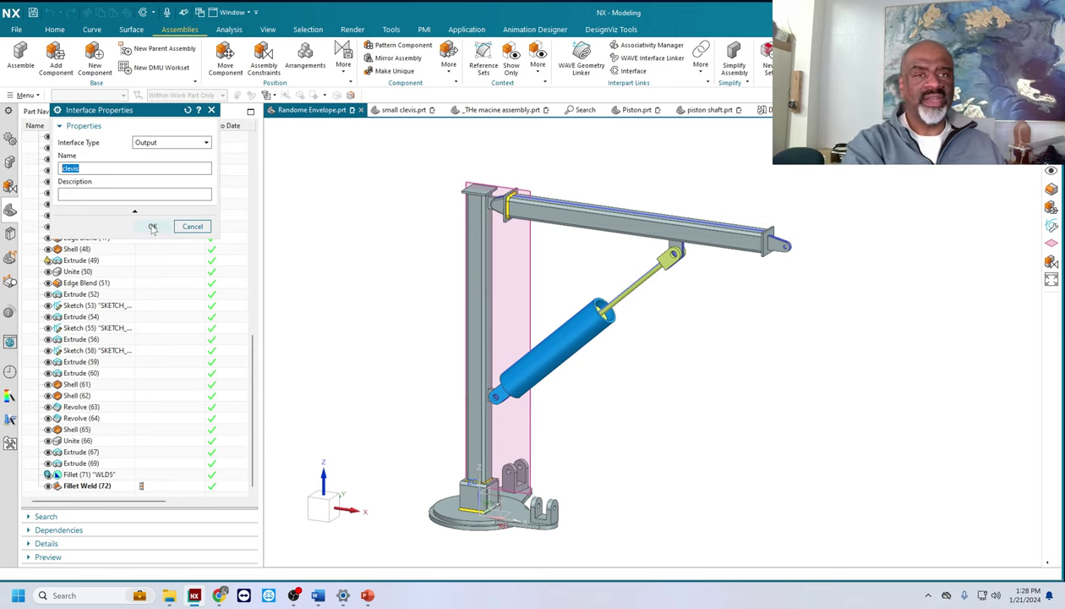
click(152, 226)
Step: Finish the product interface and expand Product Interface > Output in the Part Navigator
click(382, 353)
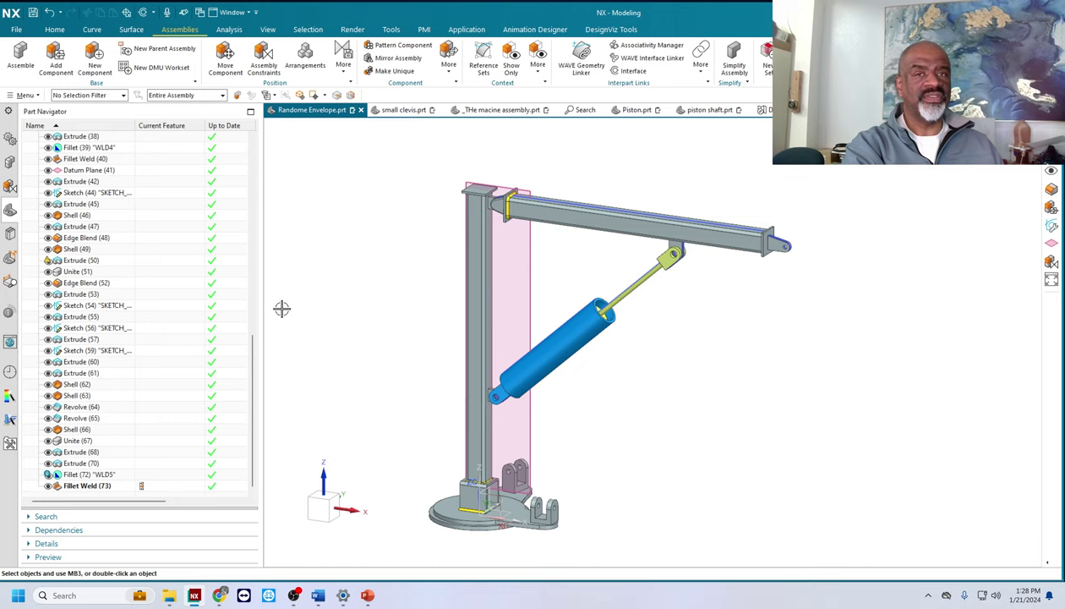
click(11, 161)
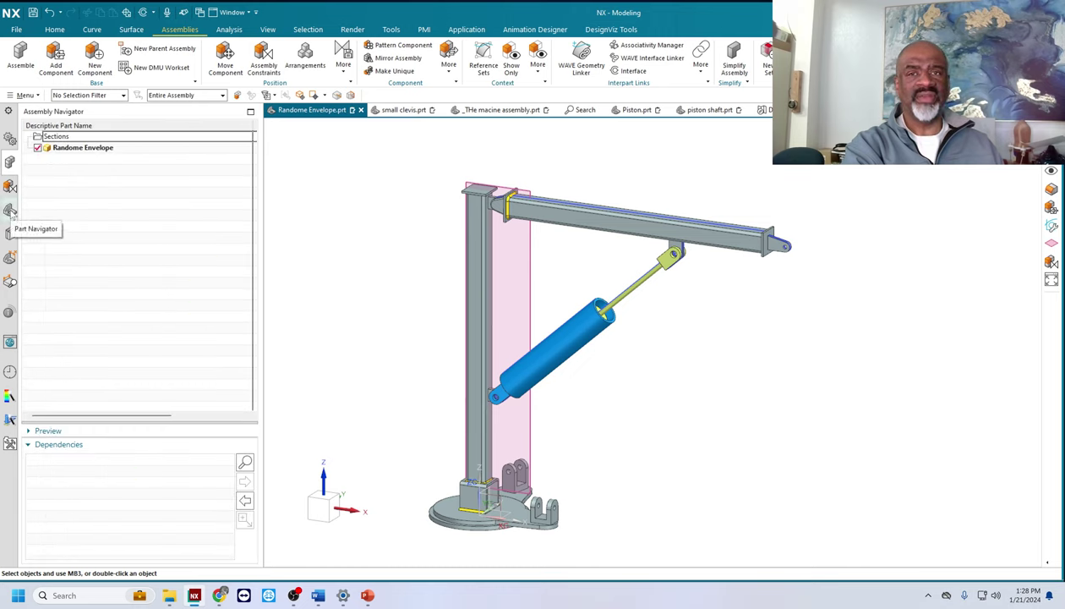
click(11, 211)
drag(250, 359, 268, 126)
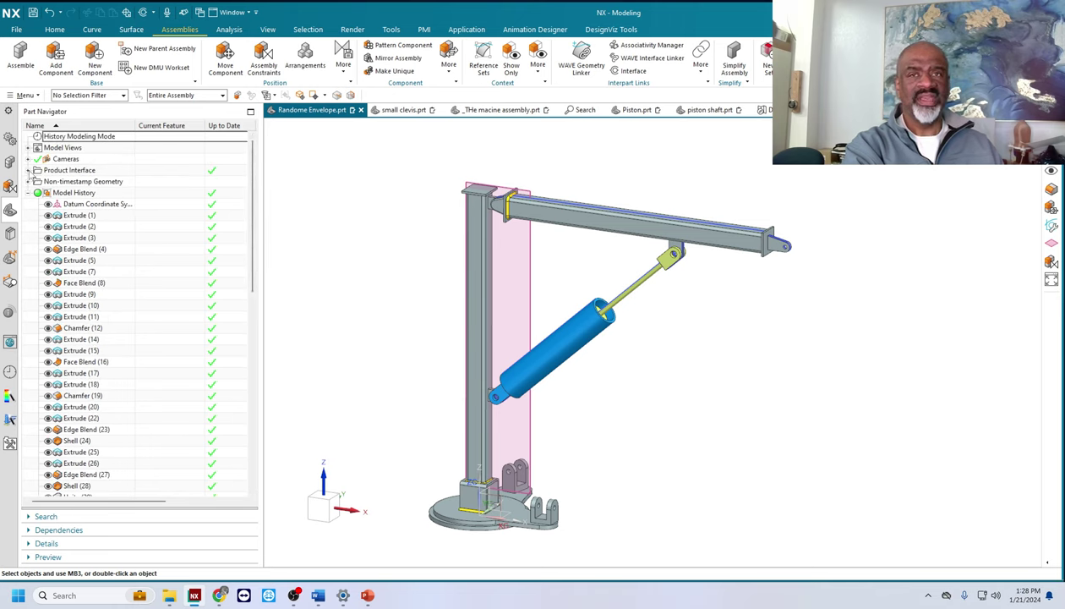
click(28, 170)
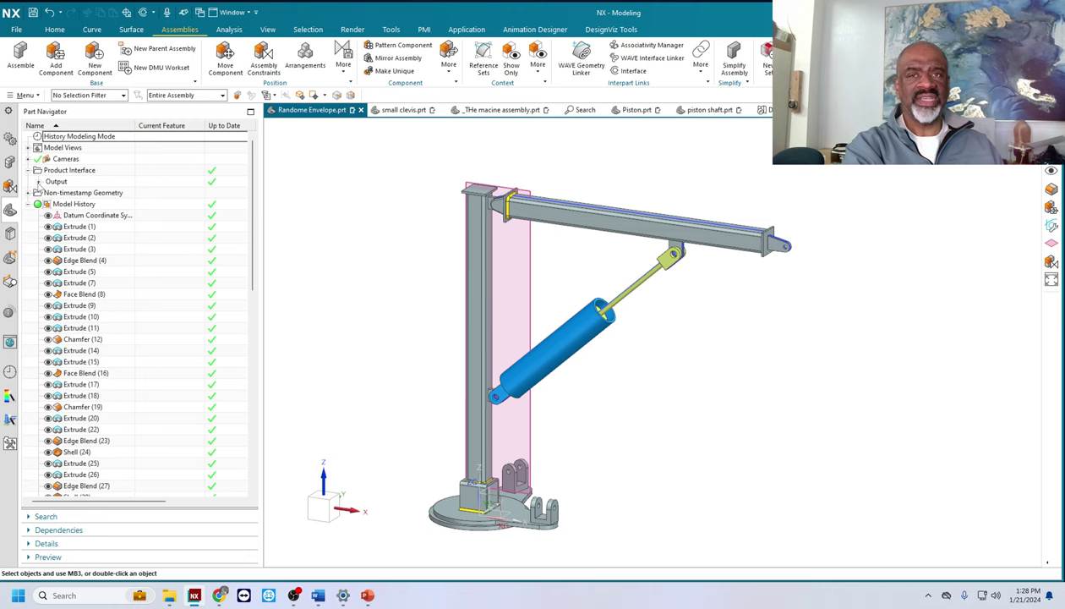
click(38, 181)
Step: Highlight each output body in turn: Base, boom arm, clevis, piston, piston shaft, rotater, small clevis
click(72, 194)
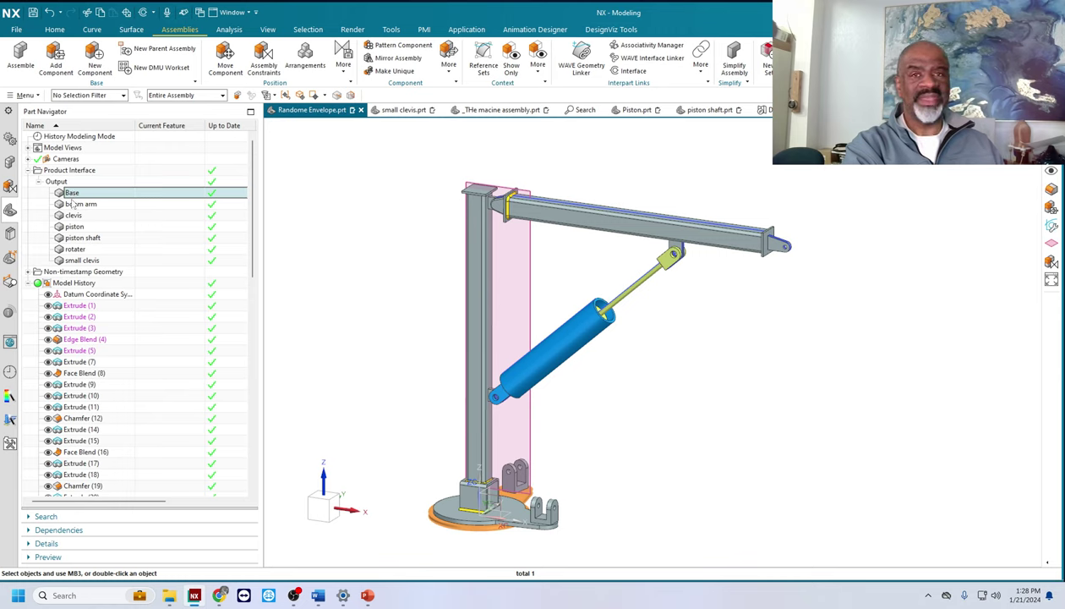
click(74, 204)
click(73, 216)
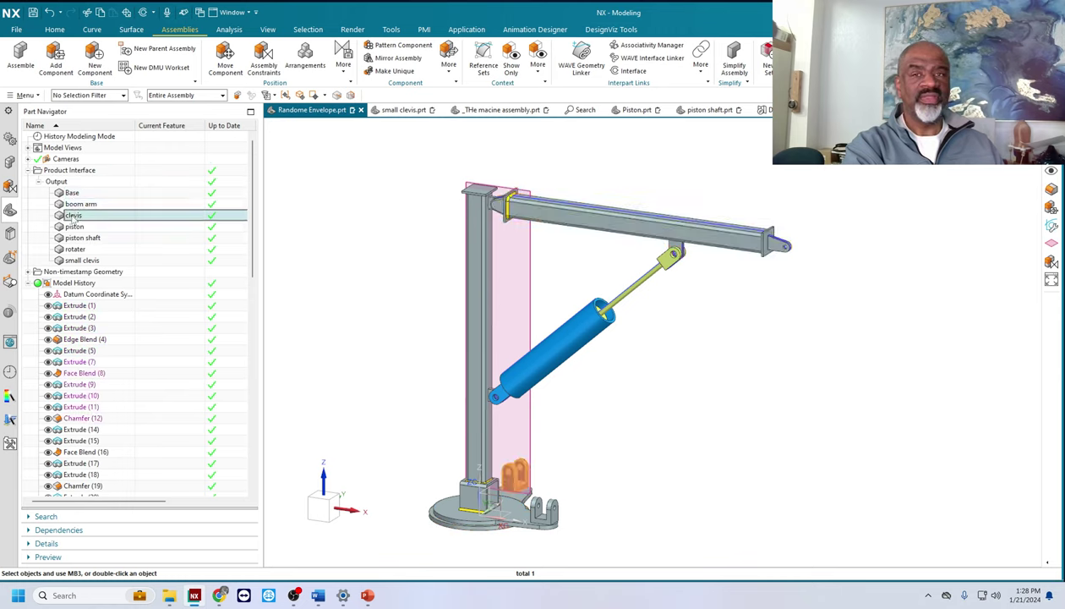
click(75, 227)
click(77, 238)
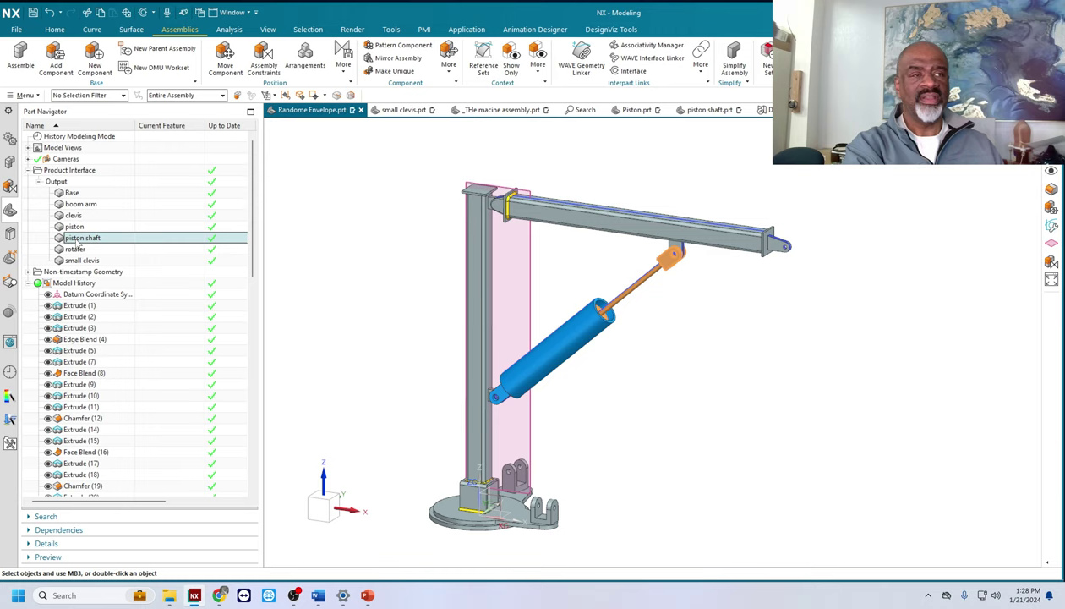
click(76, 249)
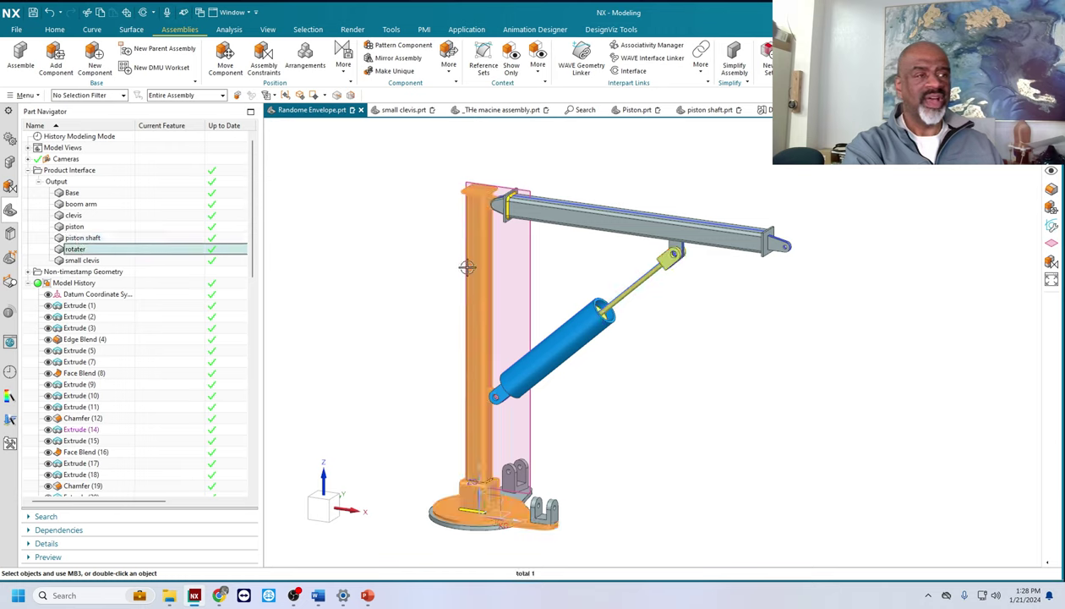
click(83, 261)
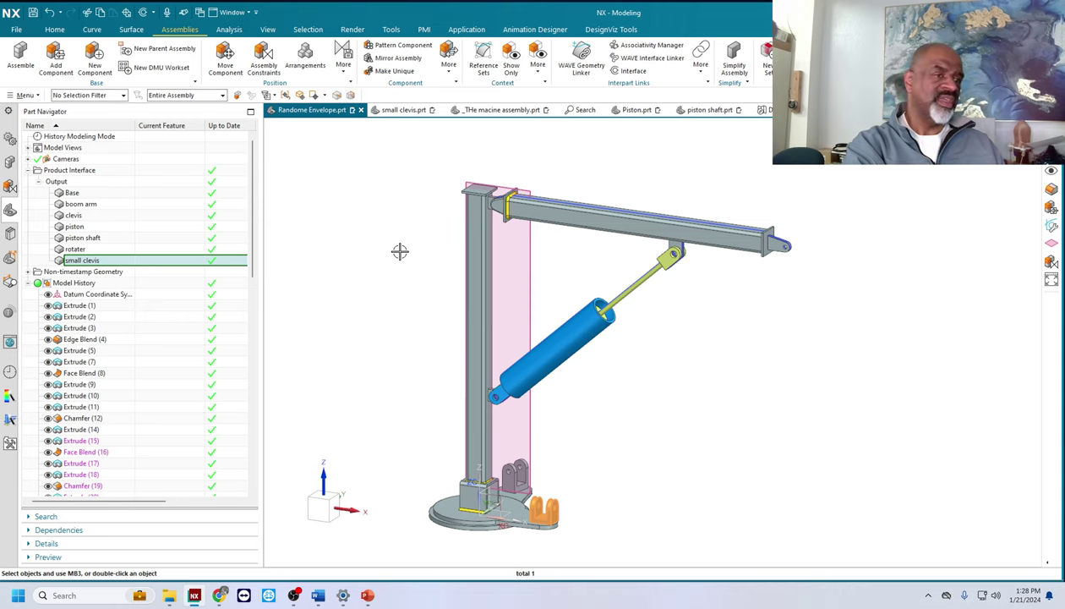
click(16, 30)
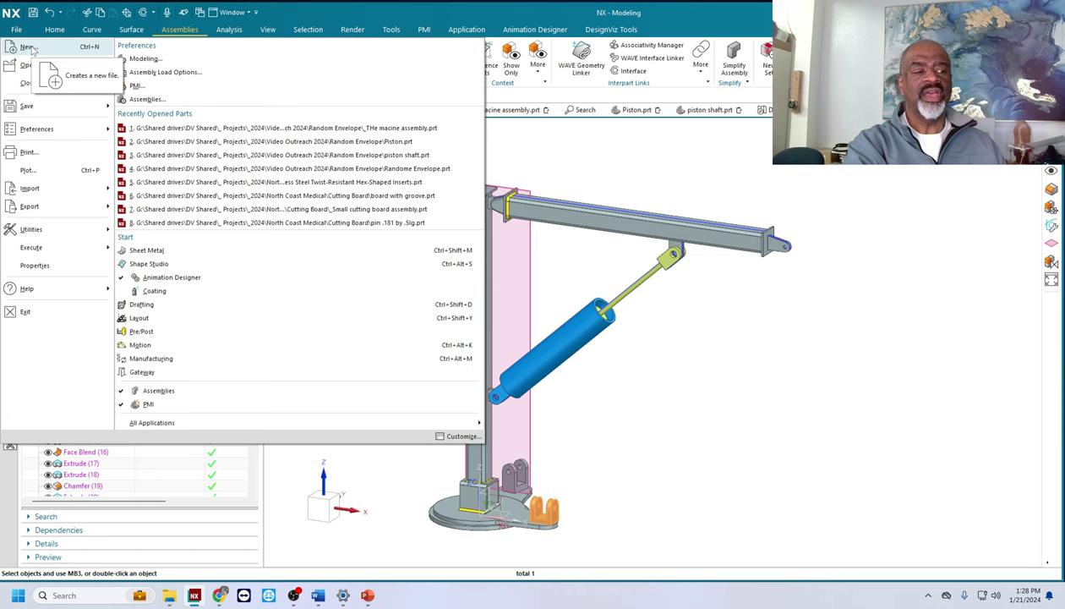
Step: Create a new Model part named 'stevew' after dismissing the file-already-exists error
click(31, 48)
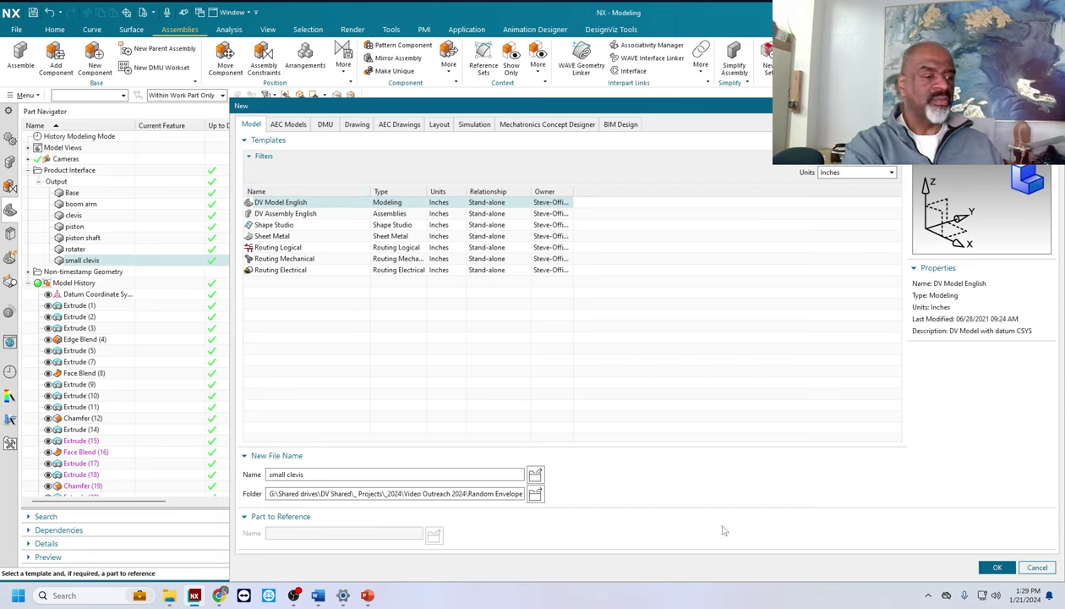
click(996, 566)
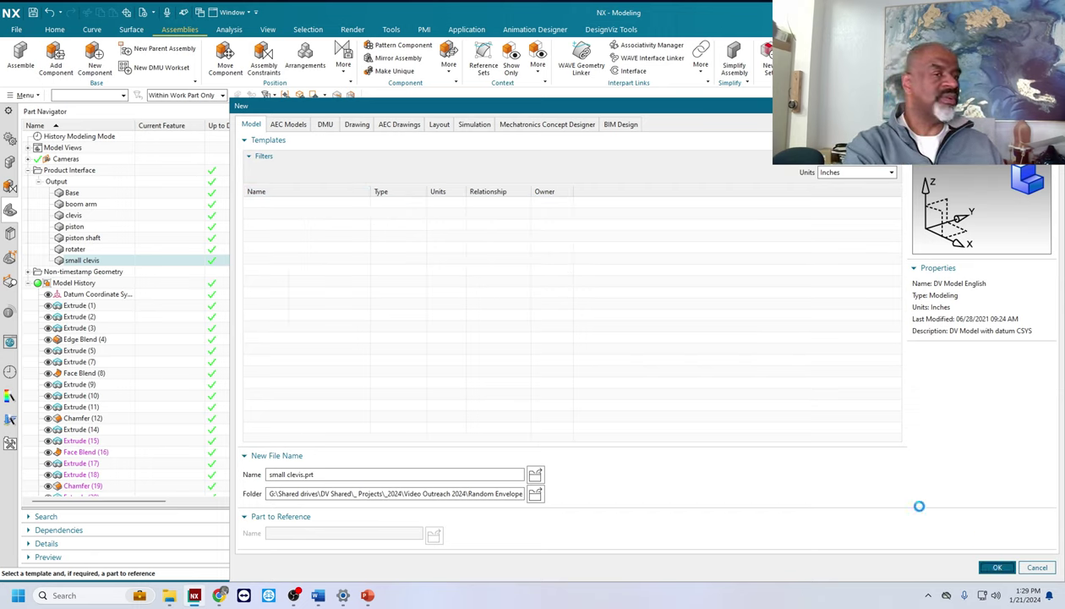
click(647, 358)
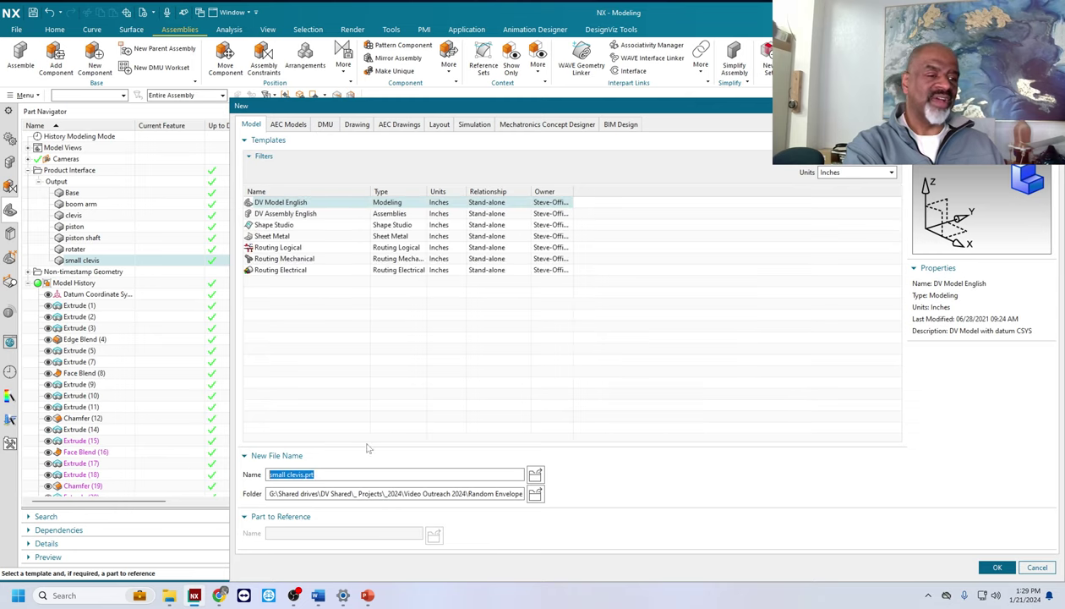
text(s)
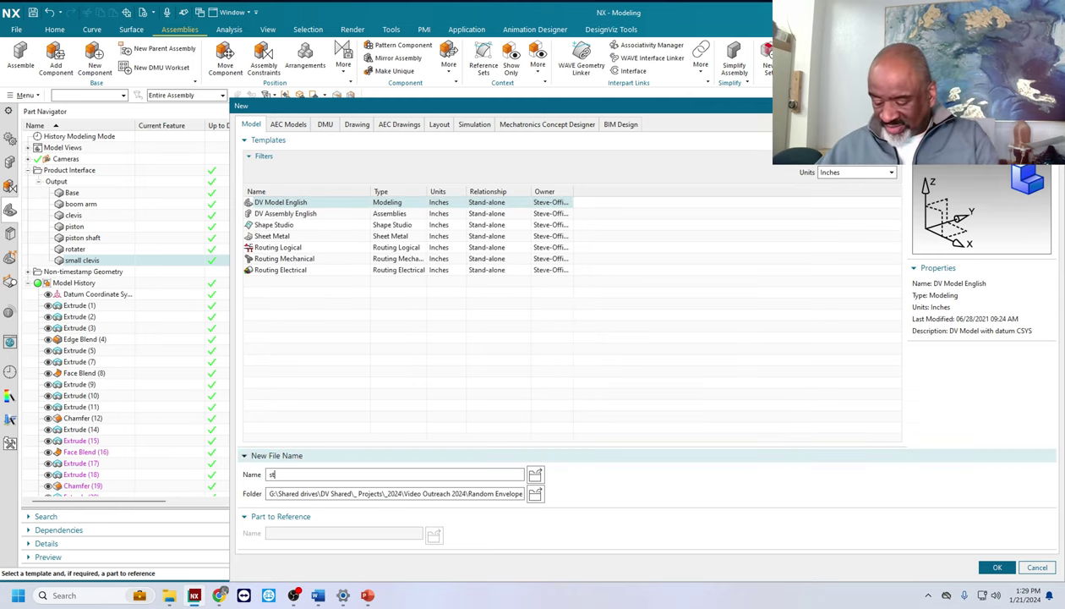
text(tevew.prt)
key(Return)
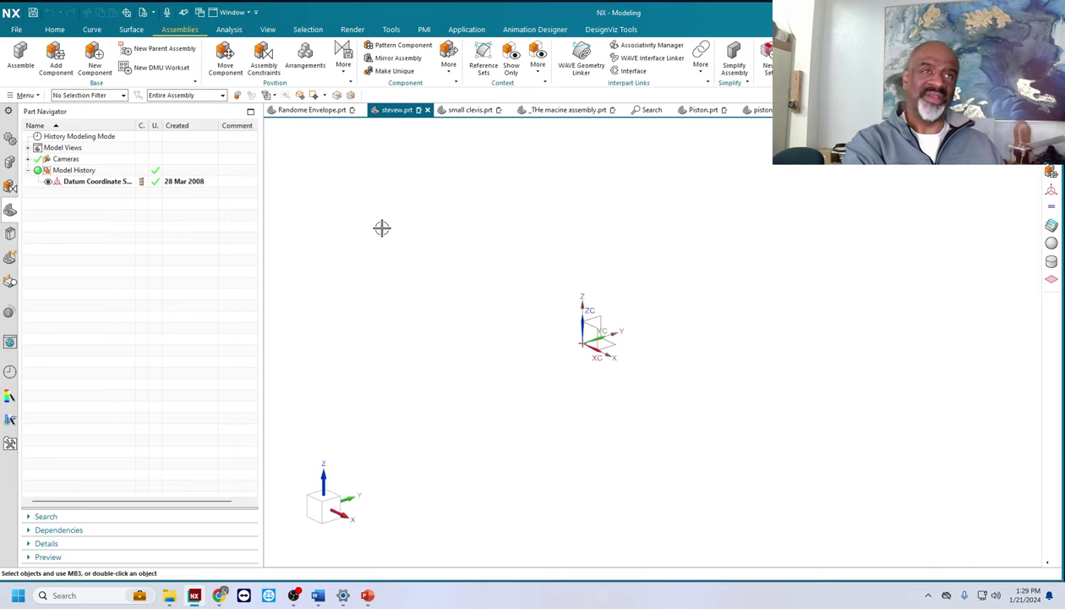
Step: Link the small clevis body from Randome Envelope.prt's interface using the WAVE Interface Linker
scroll(636, 331, up, 2)
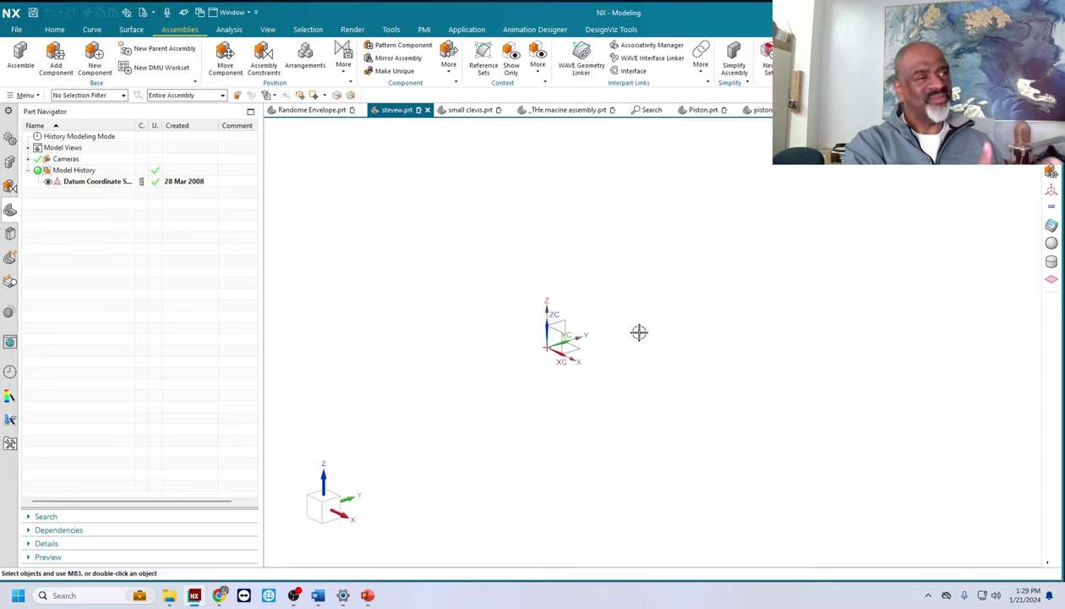
click(54, 30)
click(388, 58)
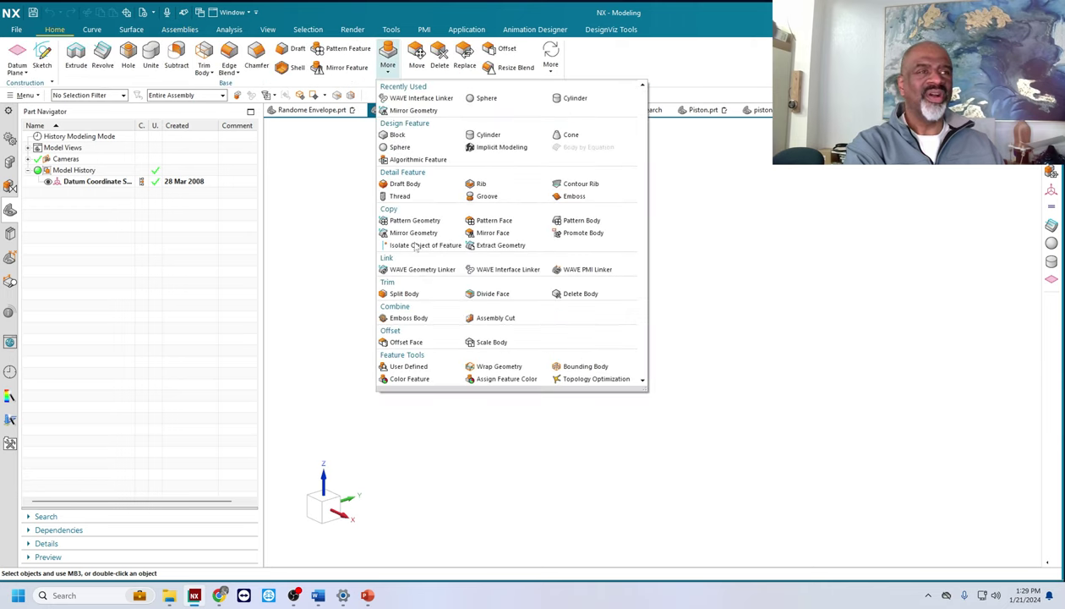
click(504, 269)
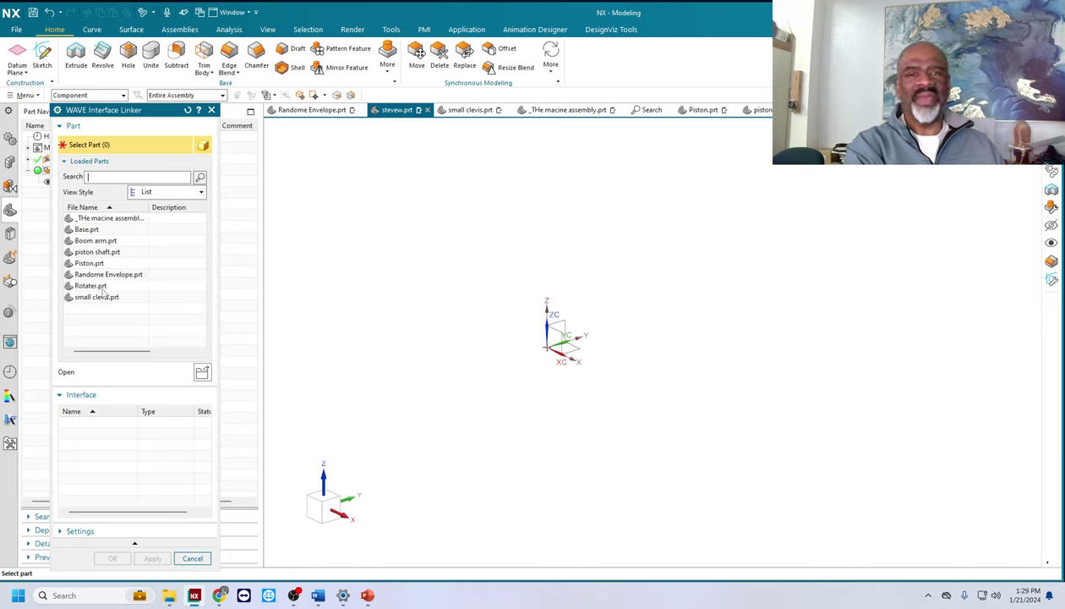
click(109, 274)
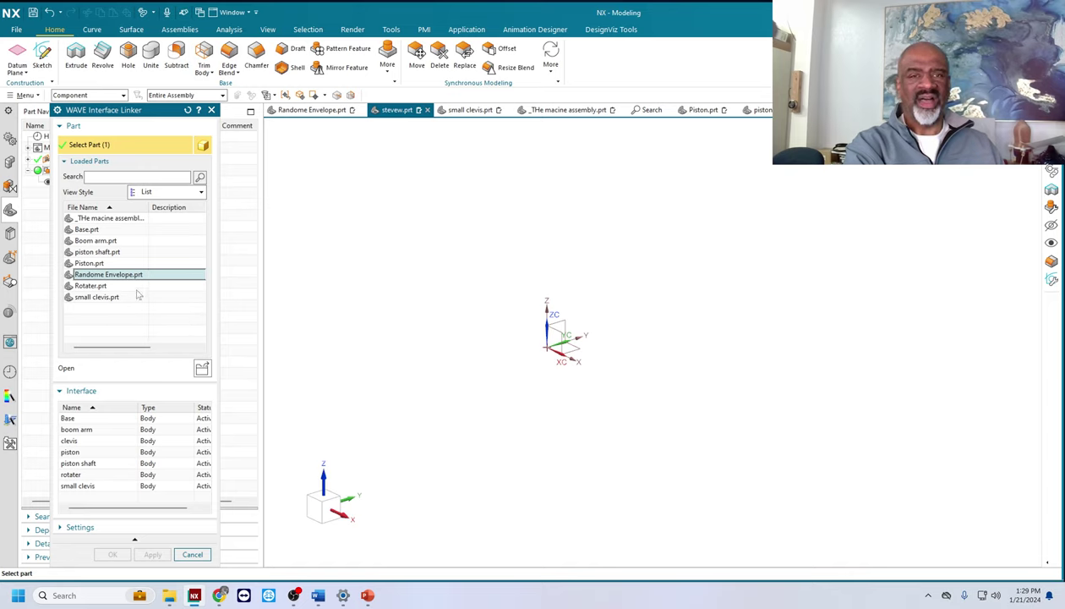
click(78, 484)
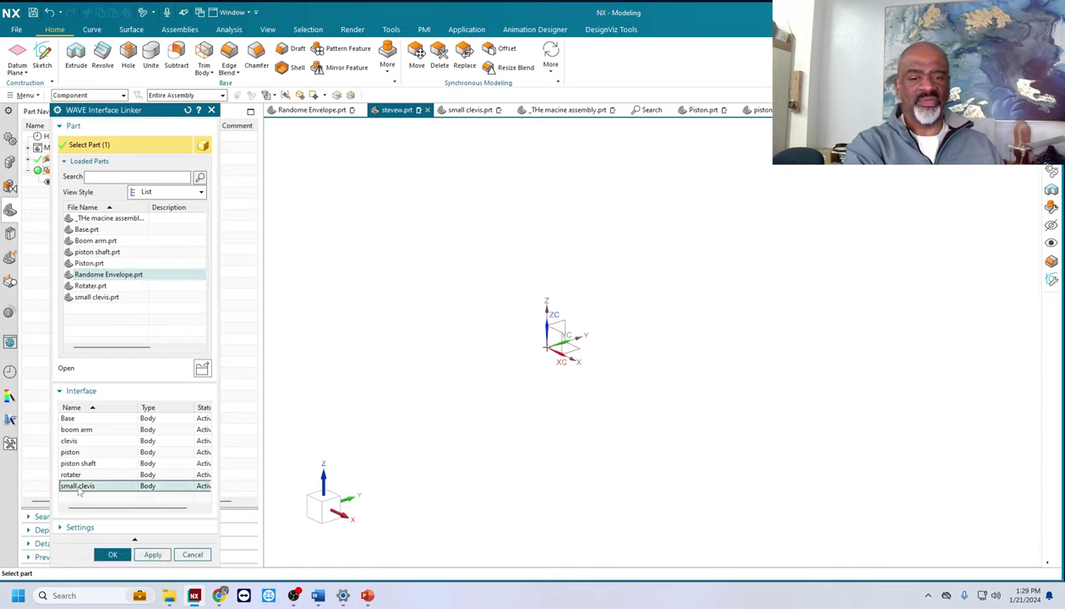
click(112, 555)
scroll(369, 331, down, 3)
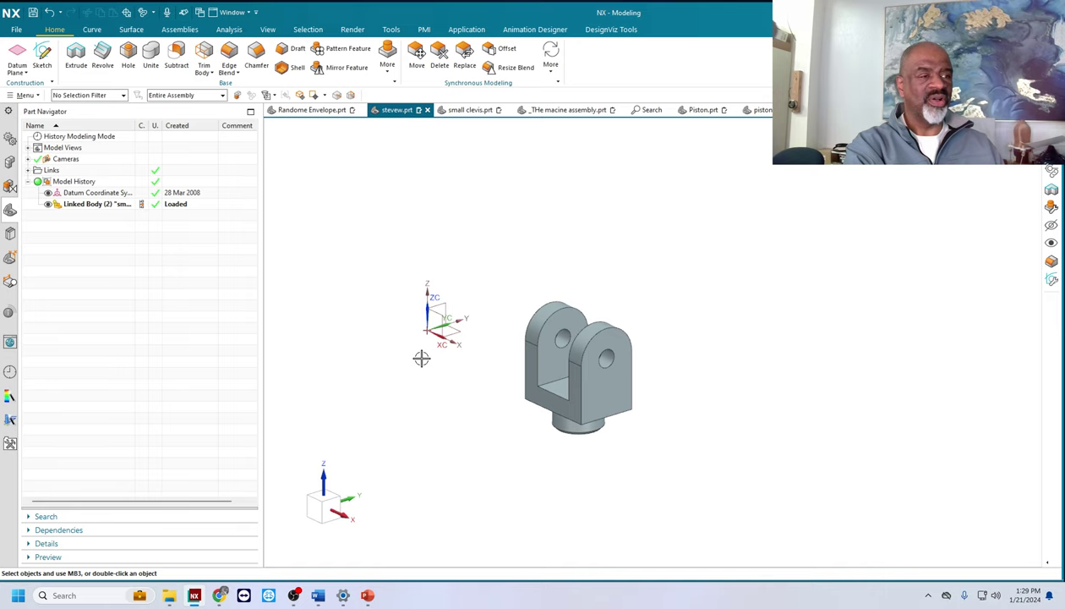
middle_drag(421, 357, 510, 386)
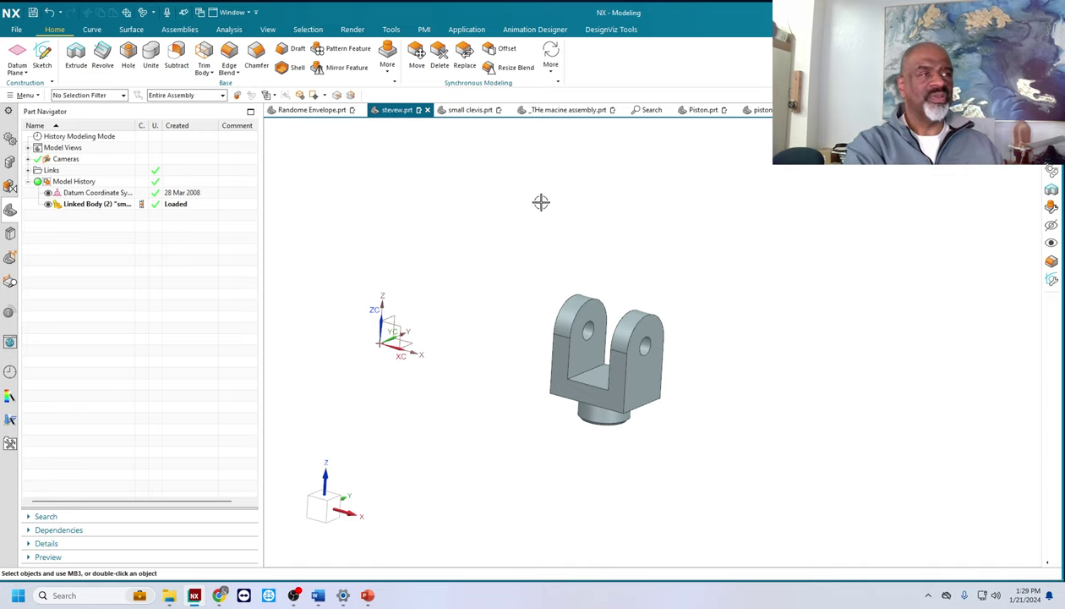
click(572, 111)
scroll(651, 441, up, 2)
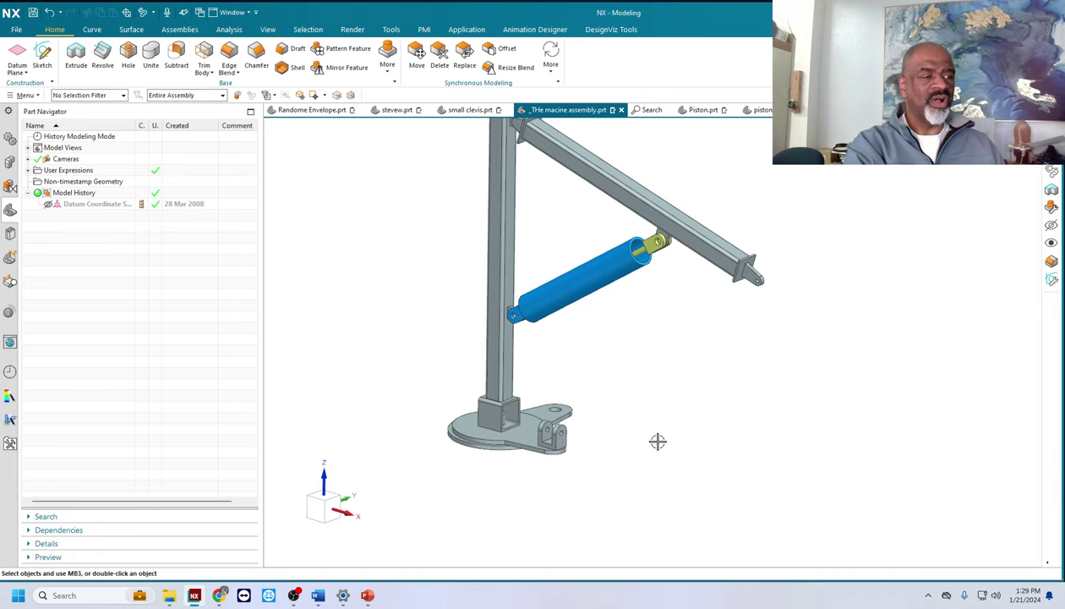
mouse_move(639, 442)
middle_down()
mouse_move(633, 481)
mouse_move(617, 466)
mouse_move(645, 457)
mouse_move(628, 461)
middle_up()
scroll(606, 466, up, 3)
scroll(606, 466, down, 3)
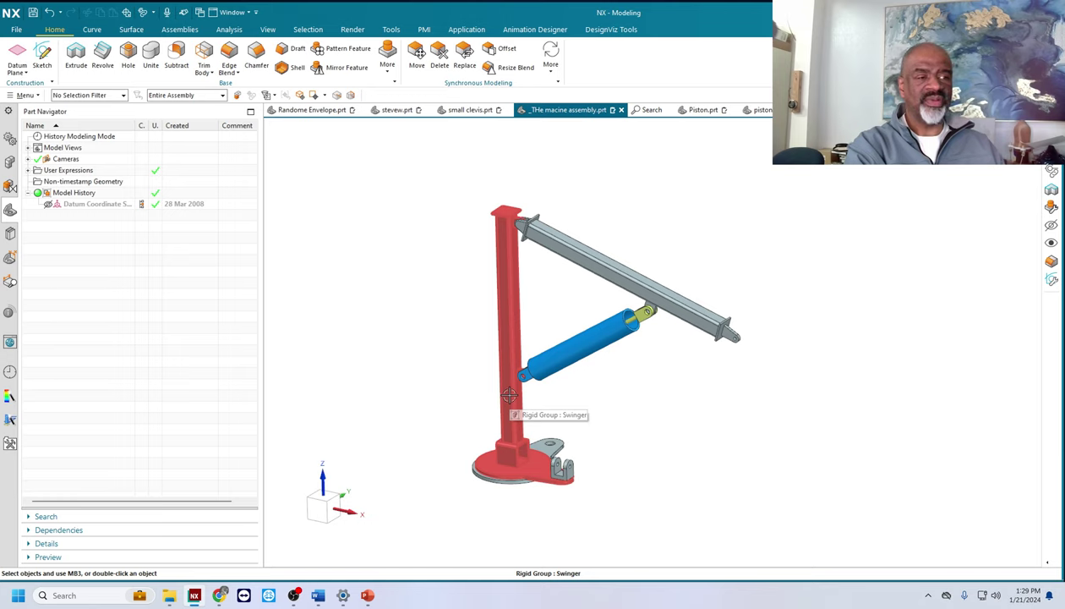
click(10, 163)
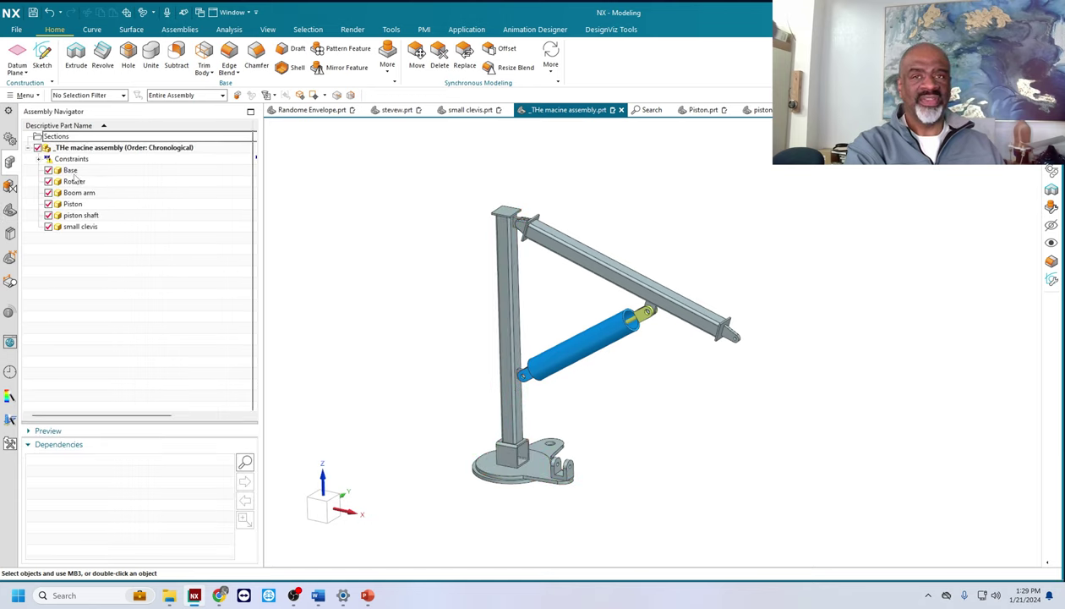
click(71, 171)
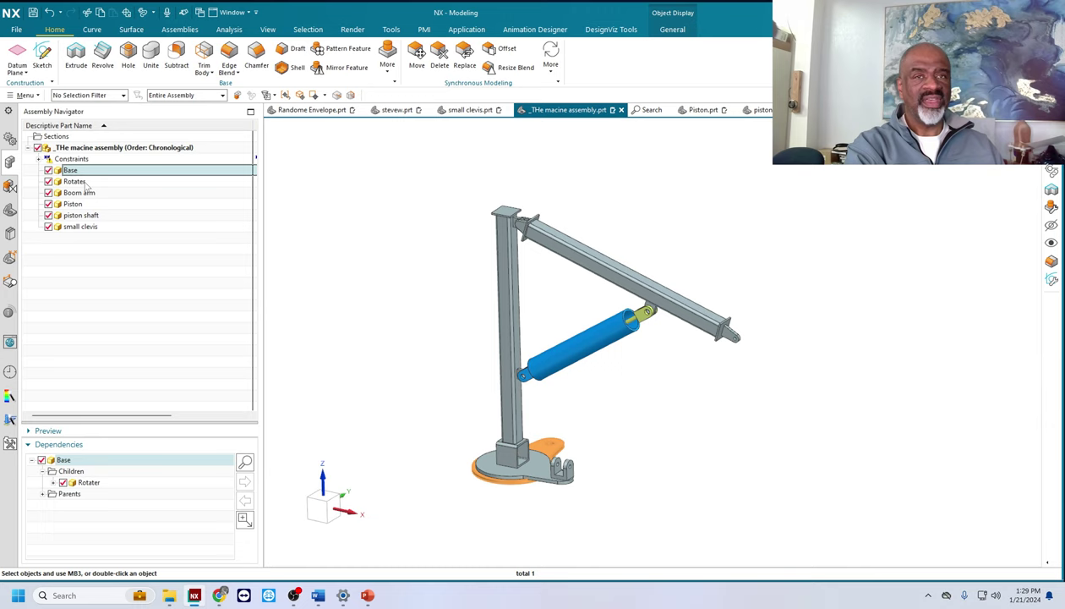
click(76, 182)
click(89, 194)
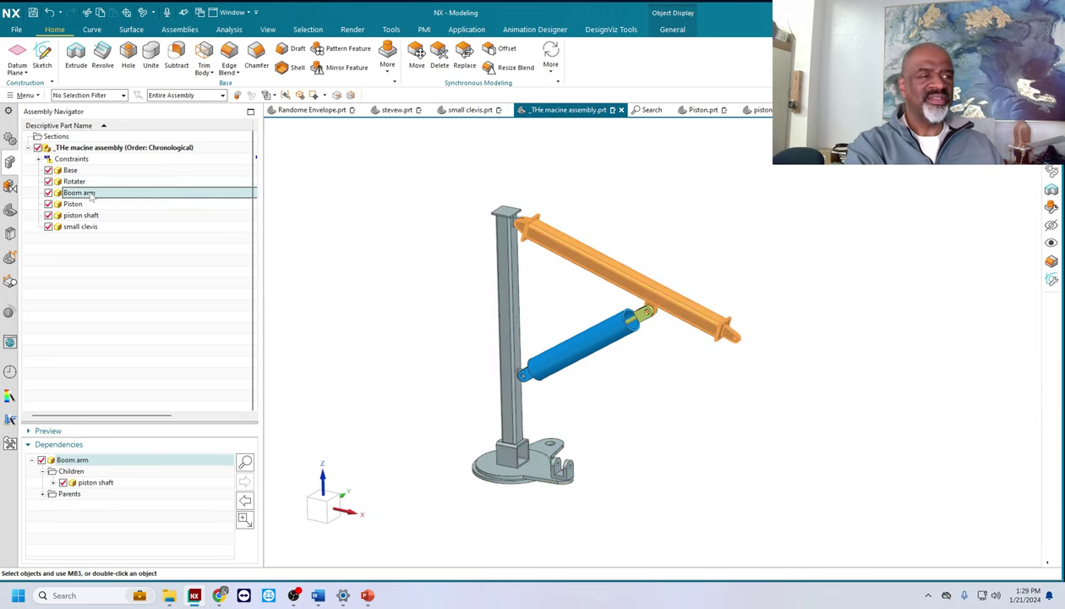
click(89, 205)
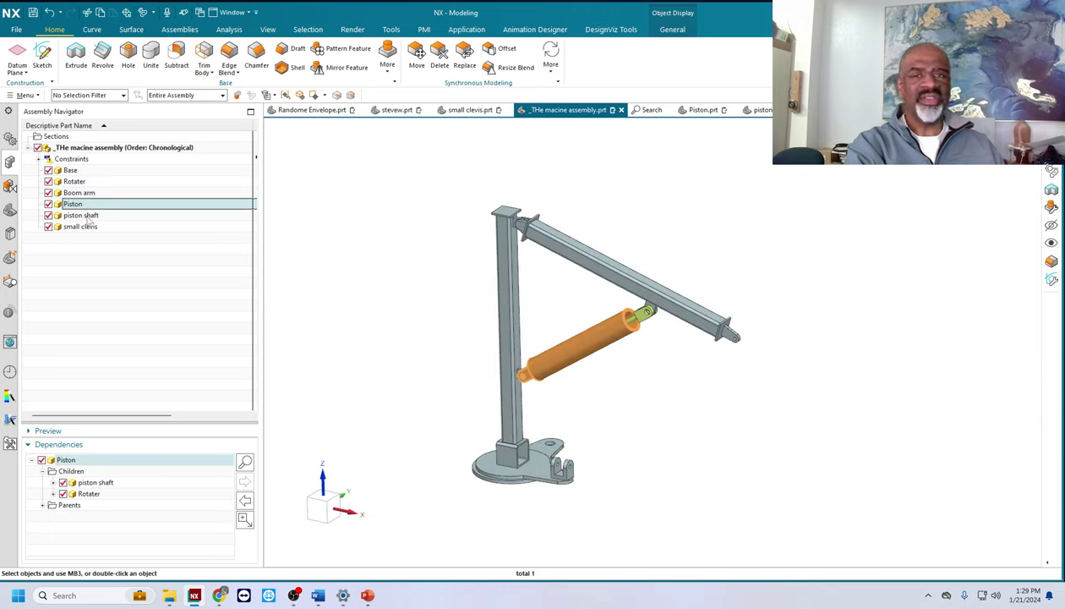
click(89, 217)
click(91, 229)
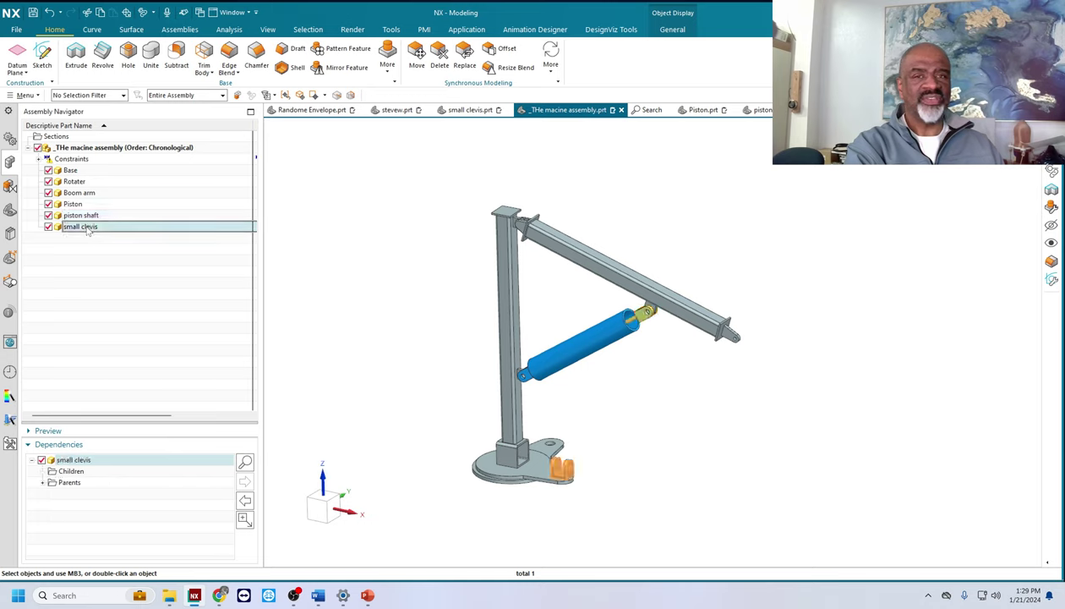
scroll(596, 448, up, 3)
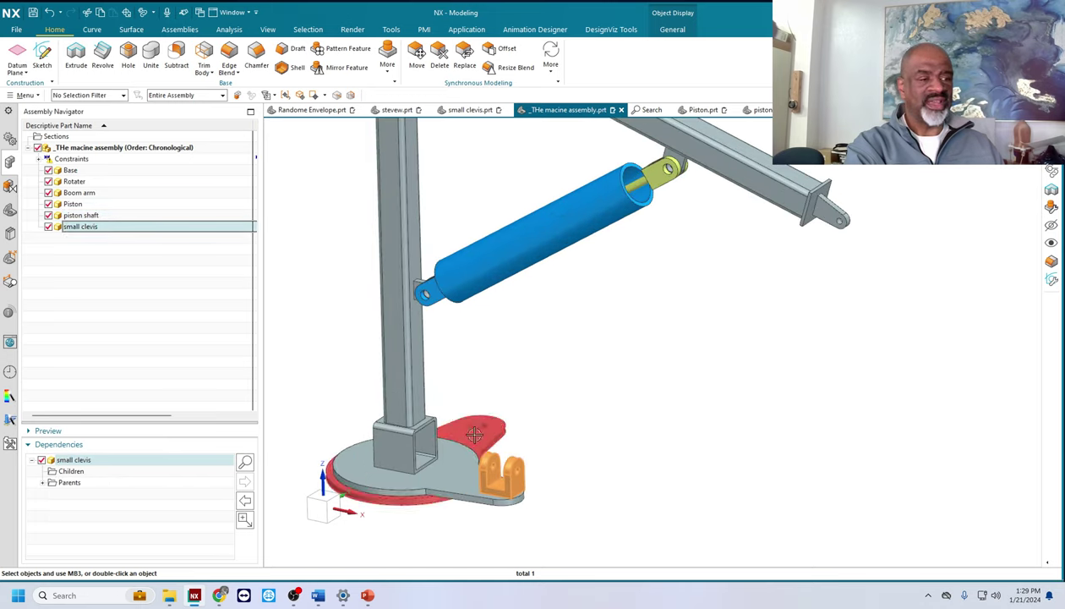
scroll(533, 402, down, 1)
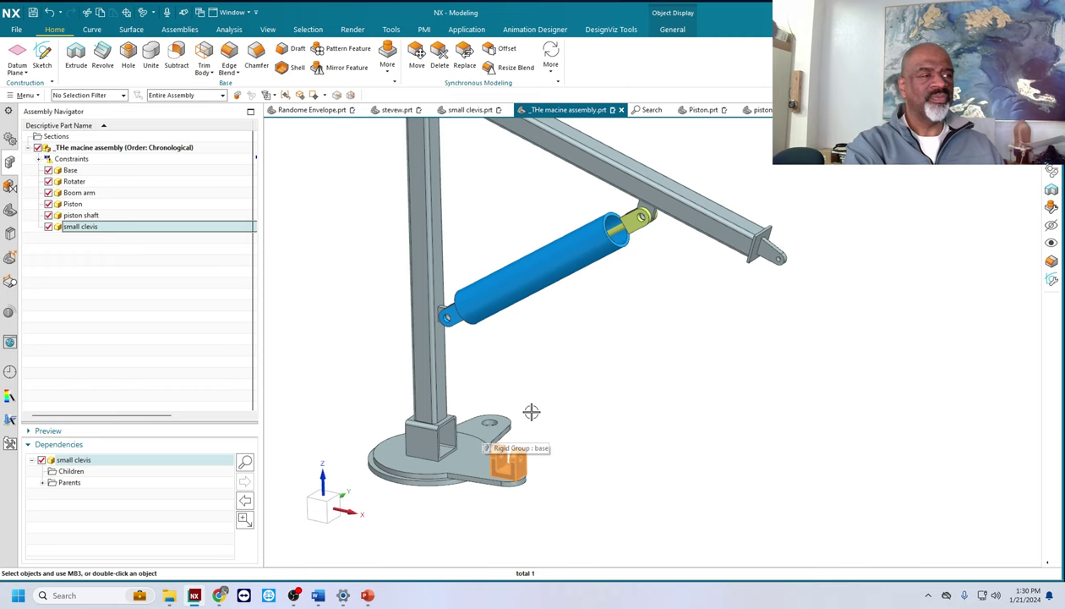
scroll(531, 412, down, 2)
middle_drag(544, 392, 574, 401)
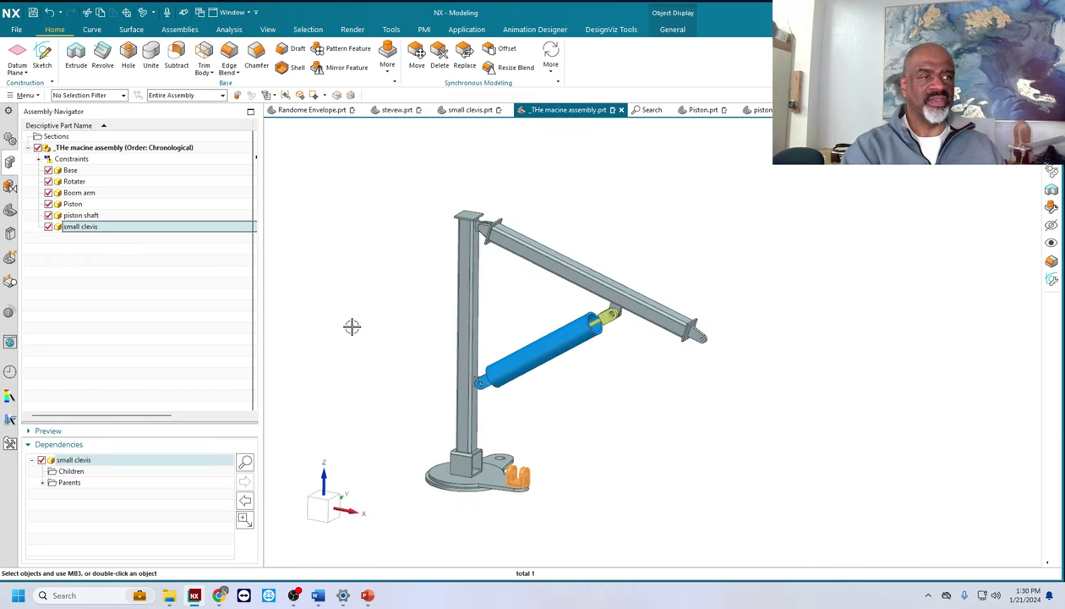
Step: In the Animation Navigator, delete Solution1 and then Solution2, confirming each deletion
click(97, 250)
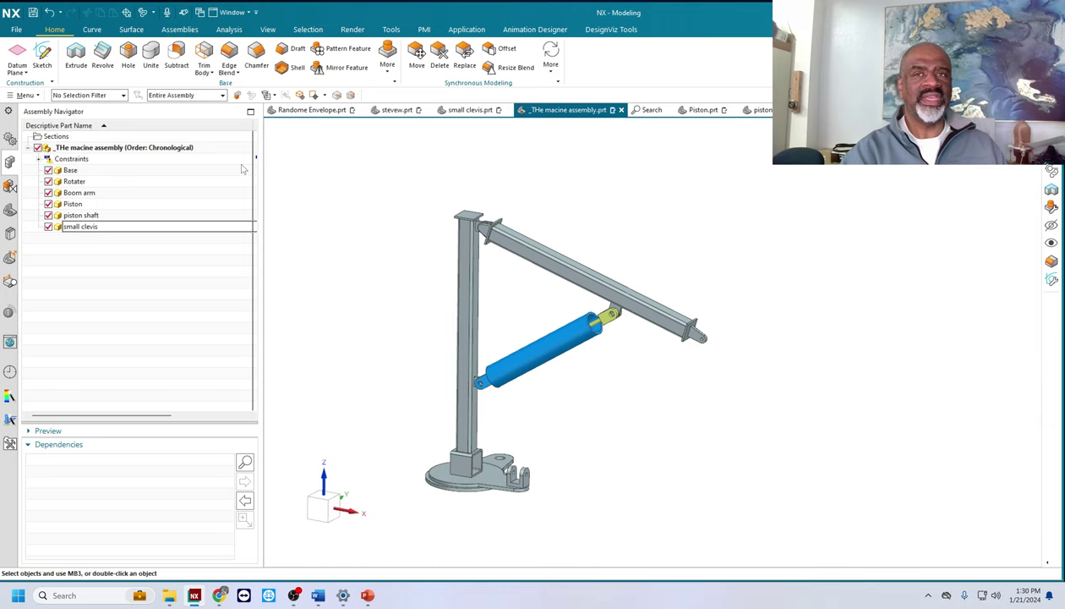
click(10, 138)
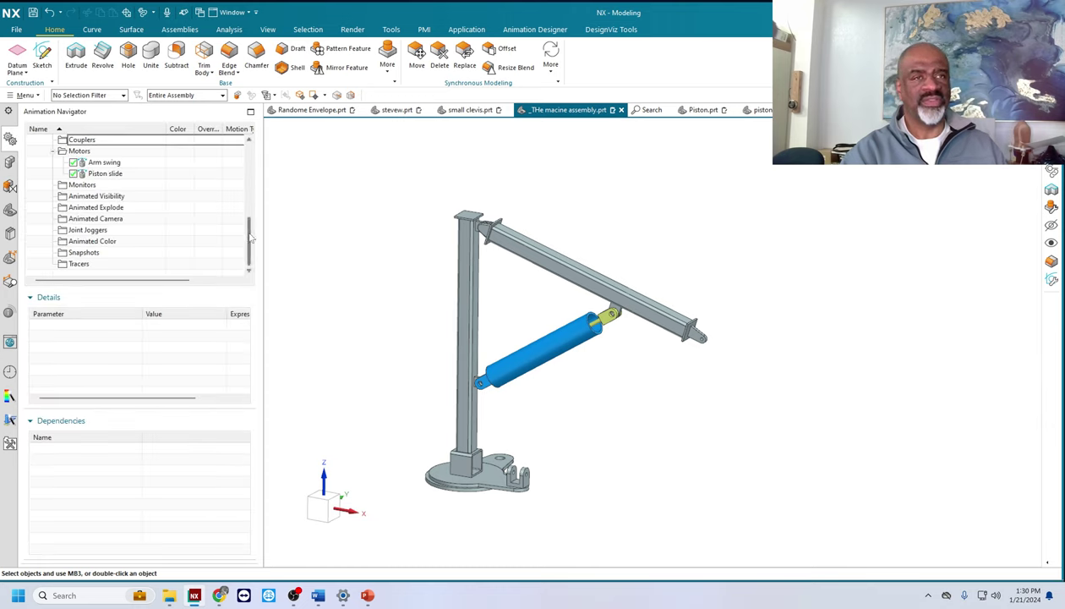
drag(250, 238, 249, 143)
right_click(72, 152)
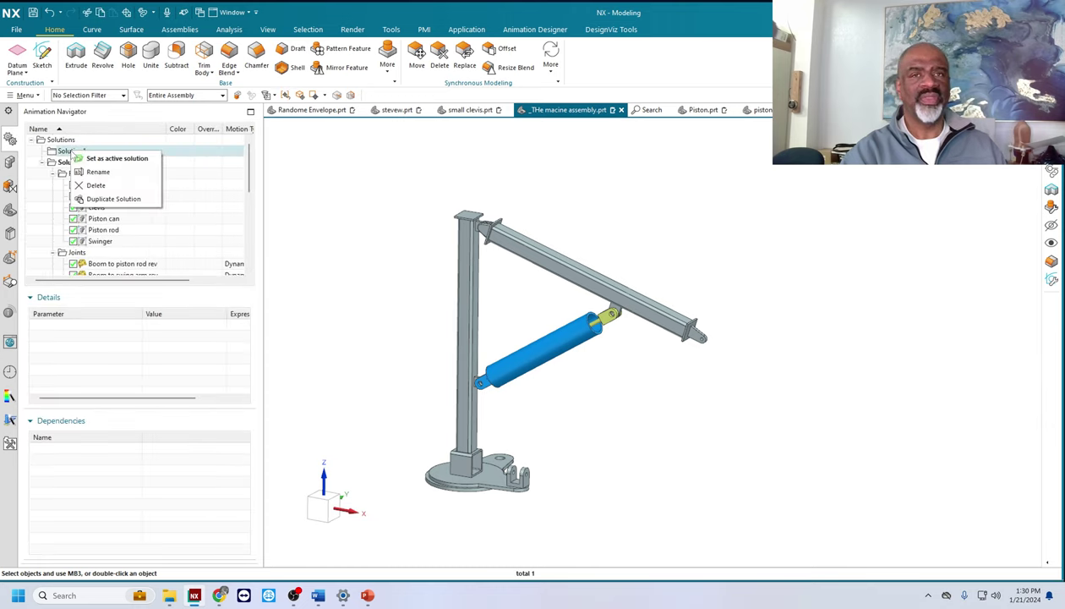
click(83, 185)
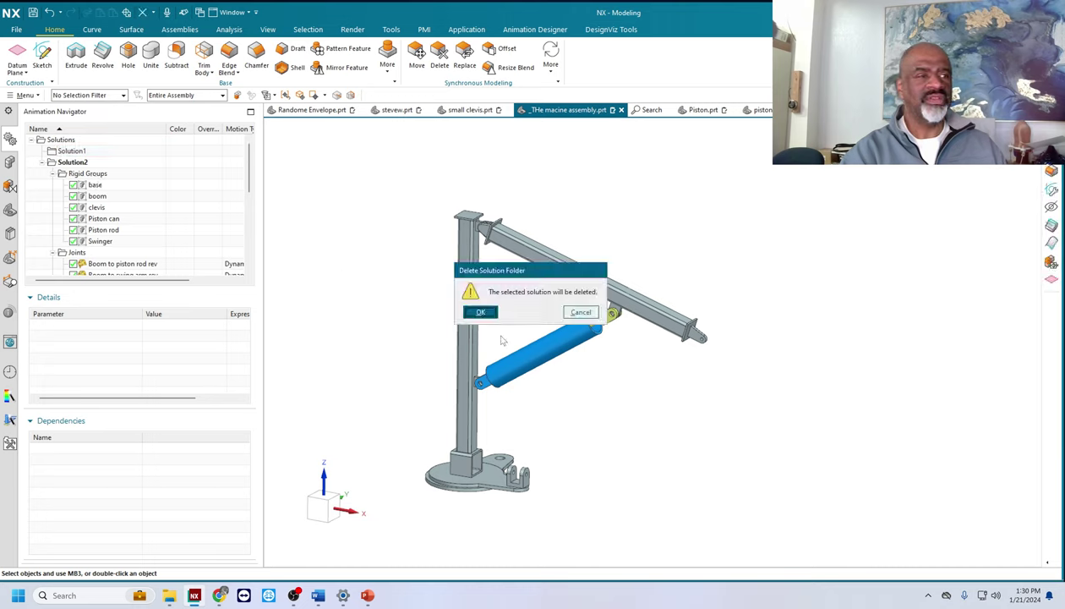
click(479, 312)
right_click(73, 152)
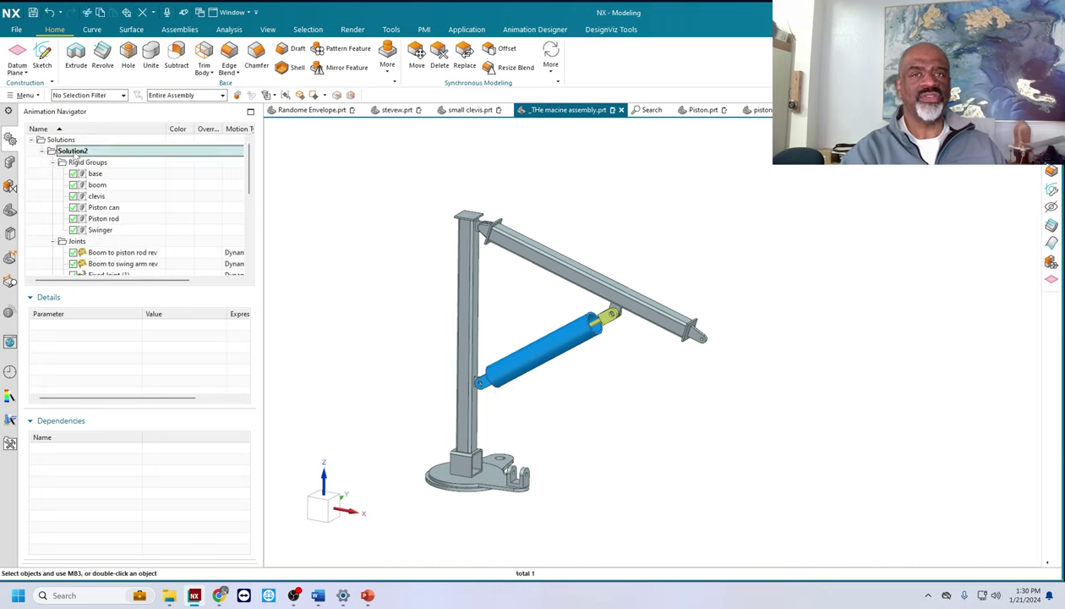
click(83, 185)
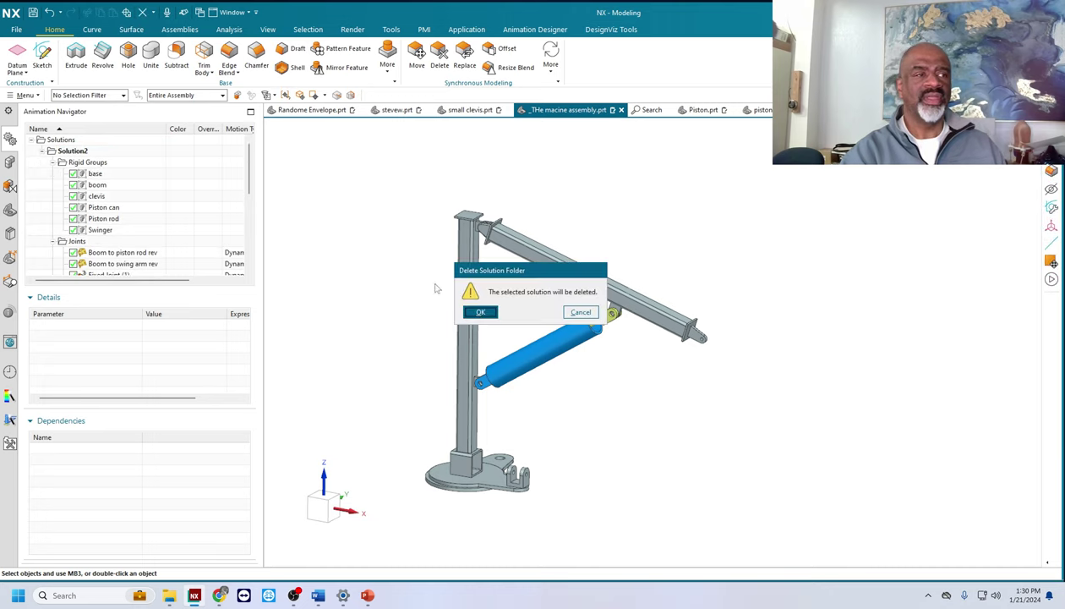
click(480, 312)
scroll(365, 236, down, 2)
scroll(353, 242, up, 2)
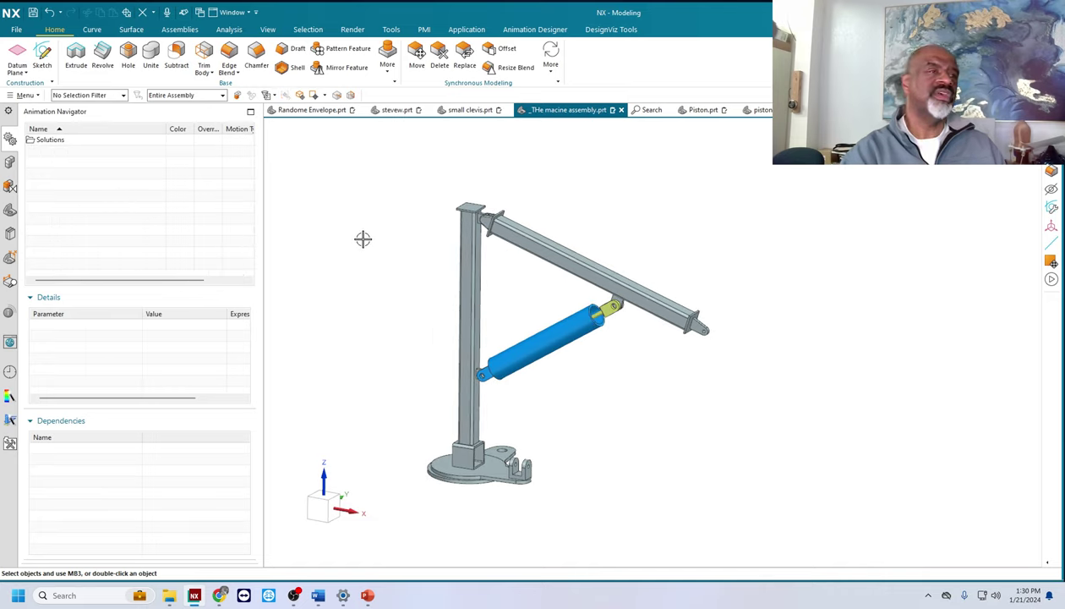
Step: Adjust the view of the boom assembly and bring up the Animation Designer tools
middle_drag(386, 247, 383, 233)
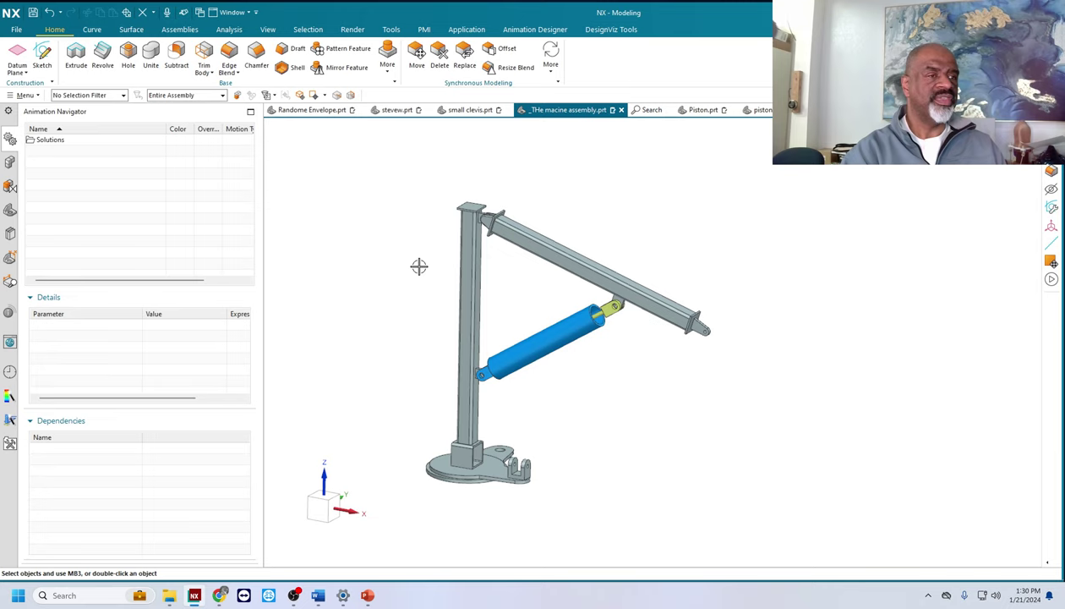
mouse_move(404, 298)
middle_down()
mouse_move(397, 307)
mouse_move(405, 299)
middle_up()
scroll(406, 299, up, 1)
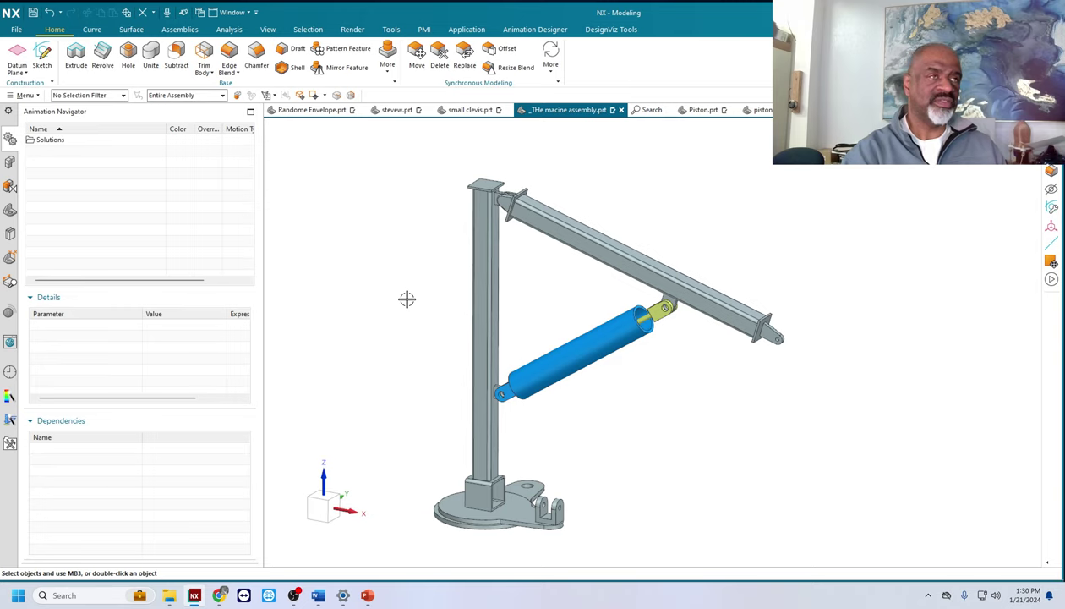
click(535, 29)
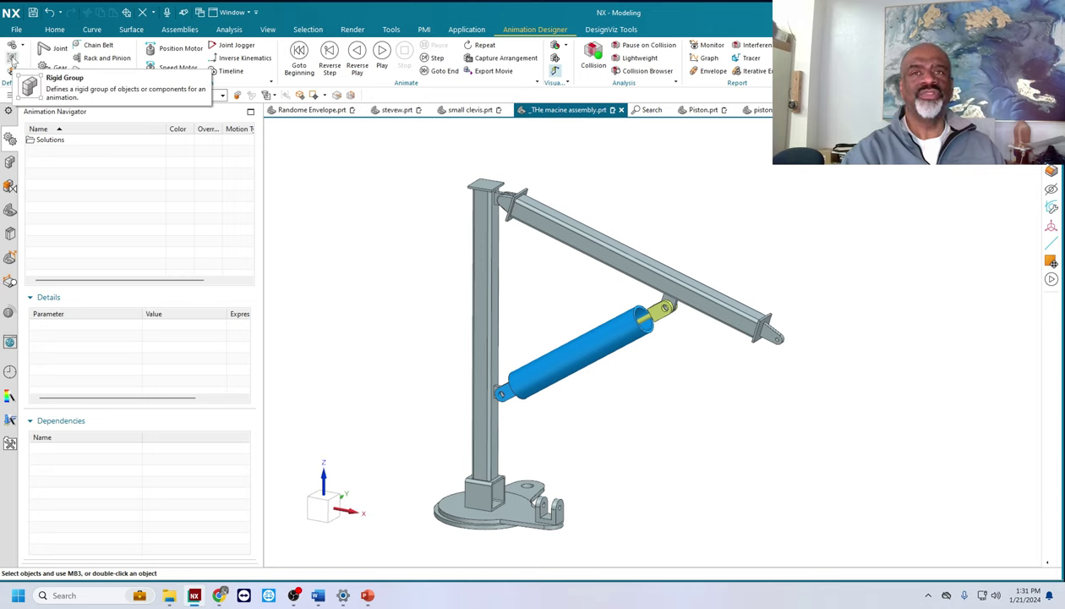
Step: Create rigid groups 'boom arm' from the boom arm and 'swinger' from the vertical post
click(12, 59)
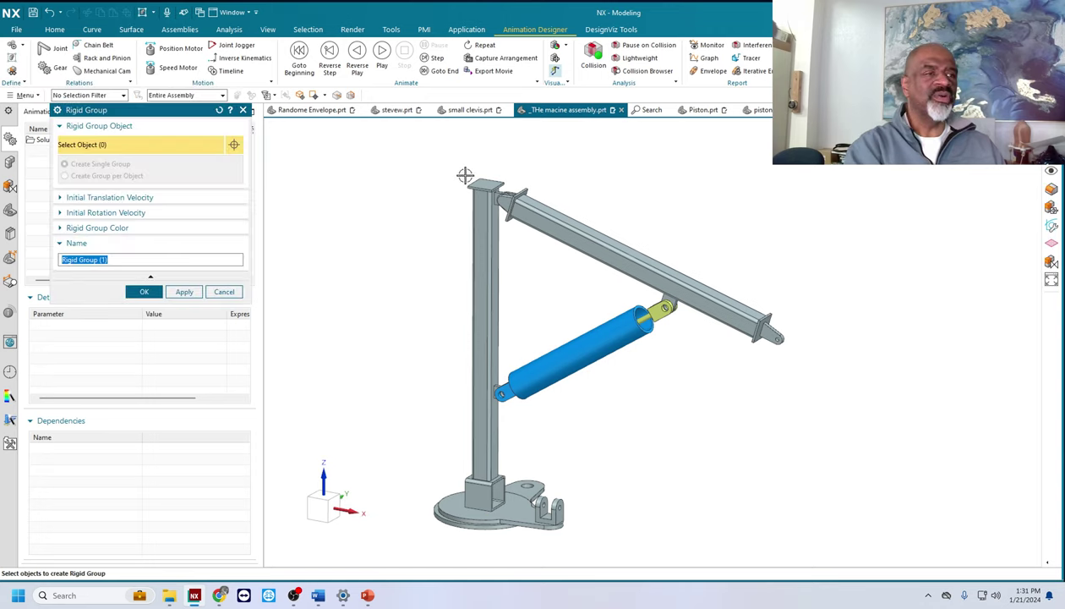
click(567, 225)
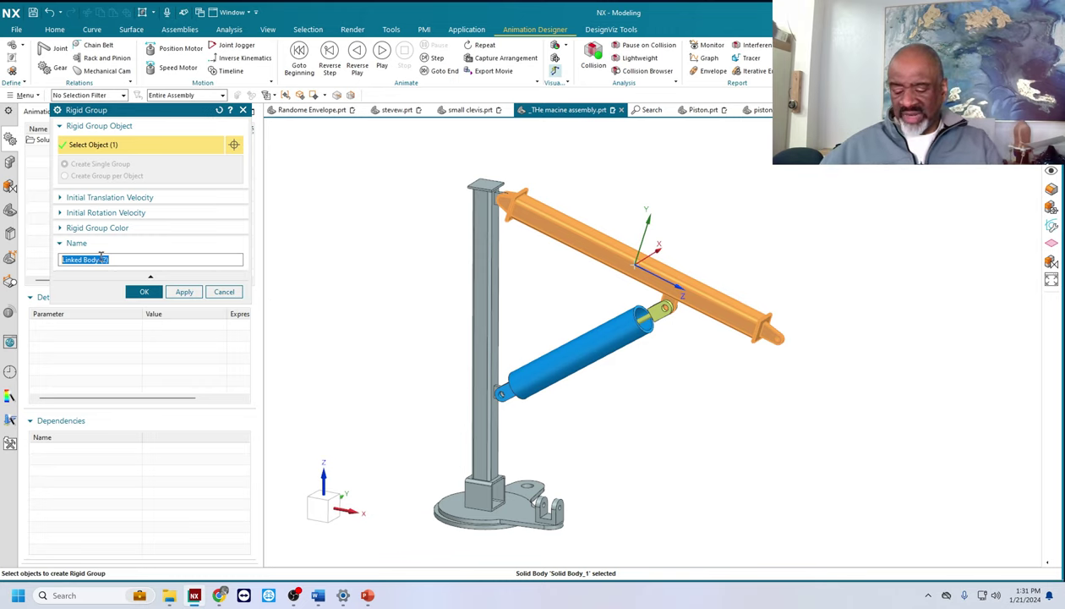
text(be)
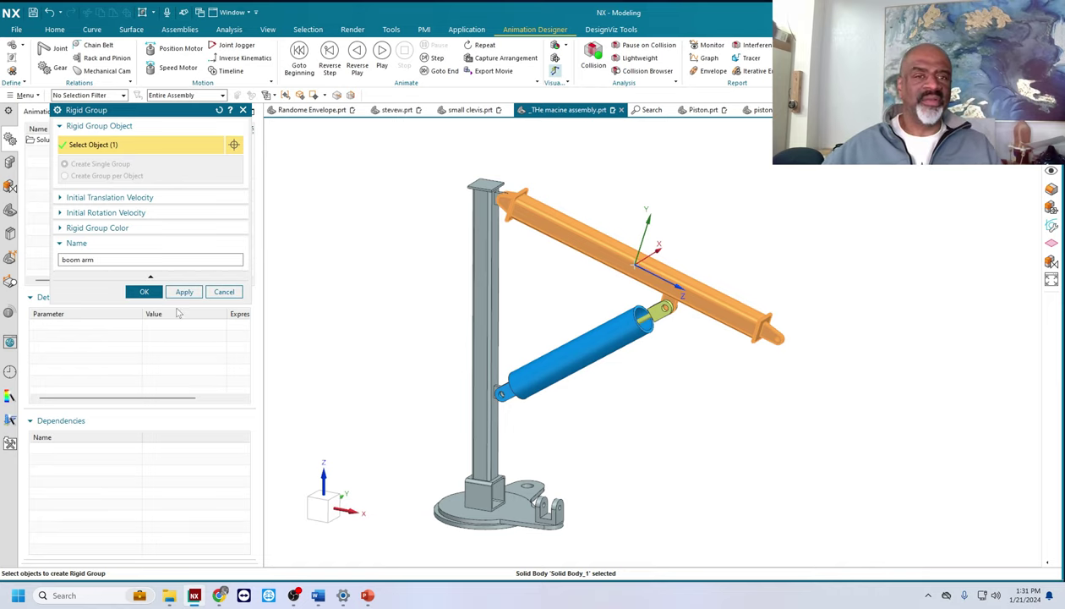
click(182, 292)
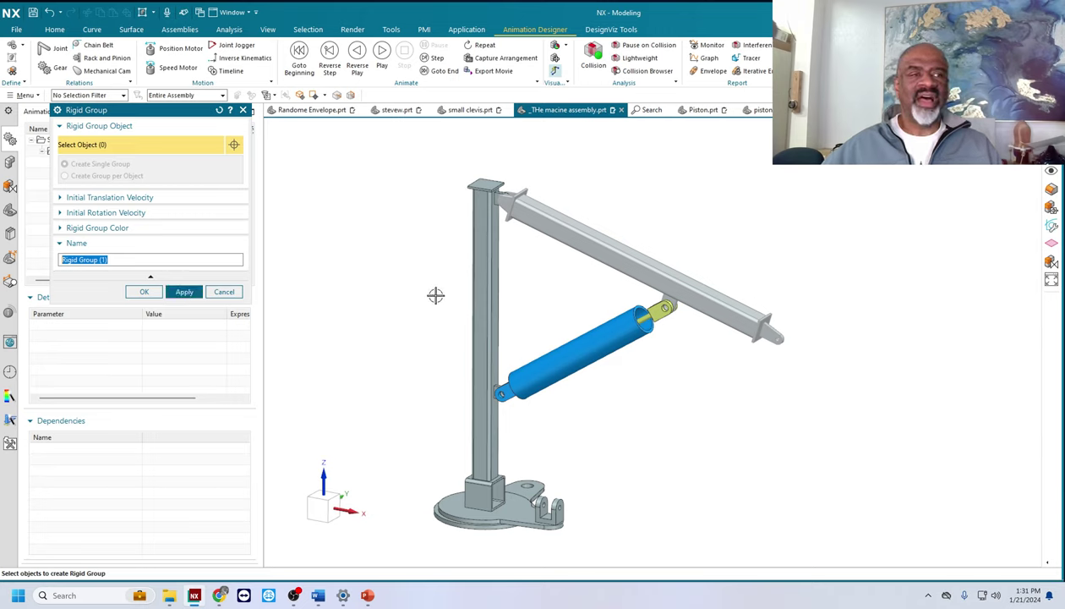
click(478, 271)
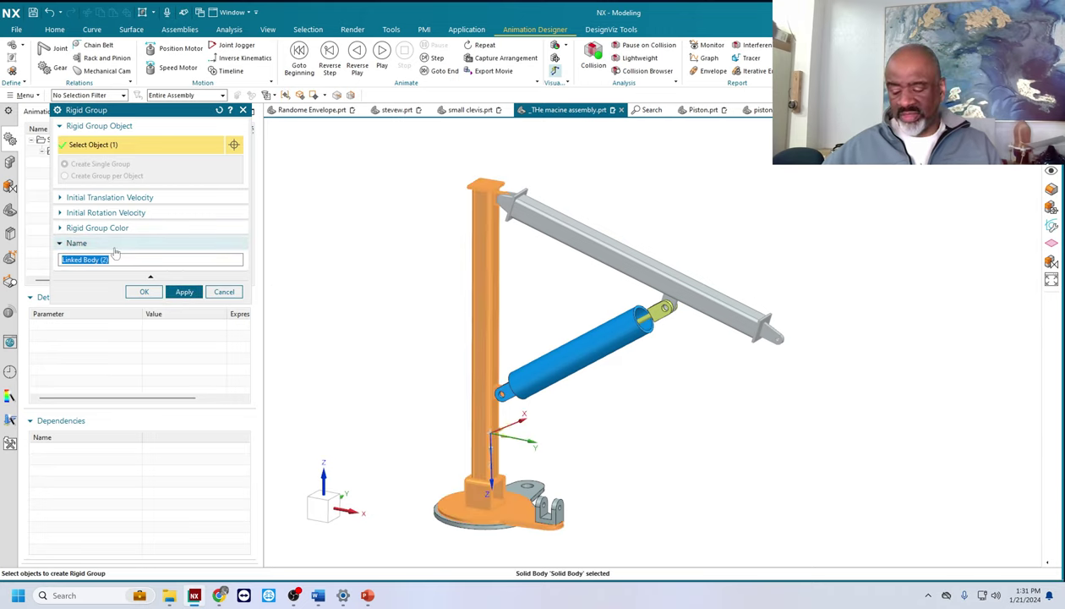
text(swinger)
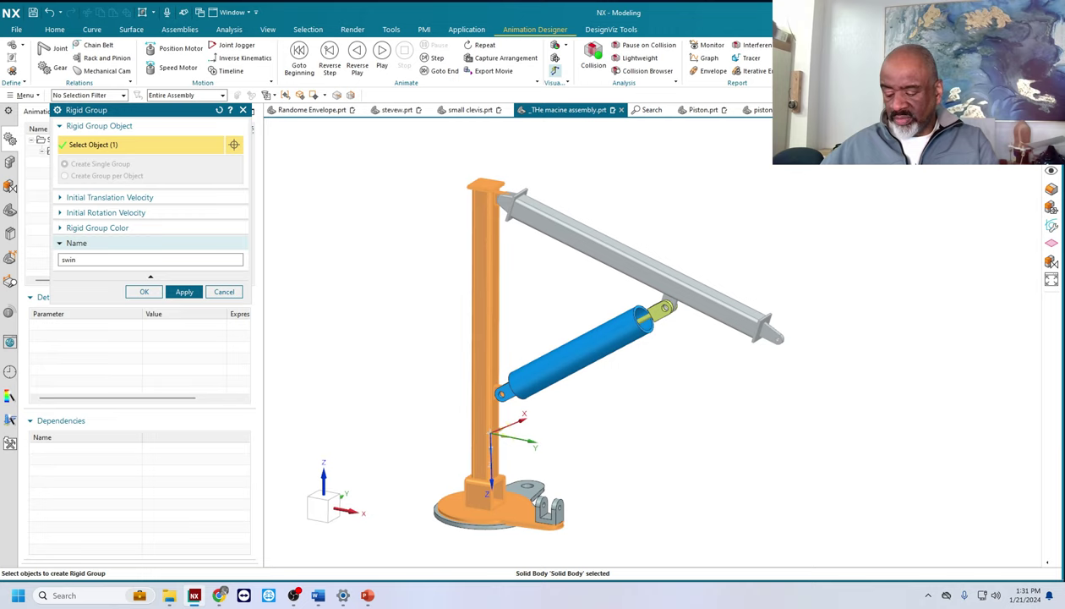
click(185, 291)
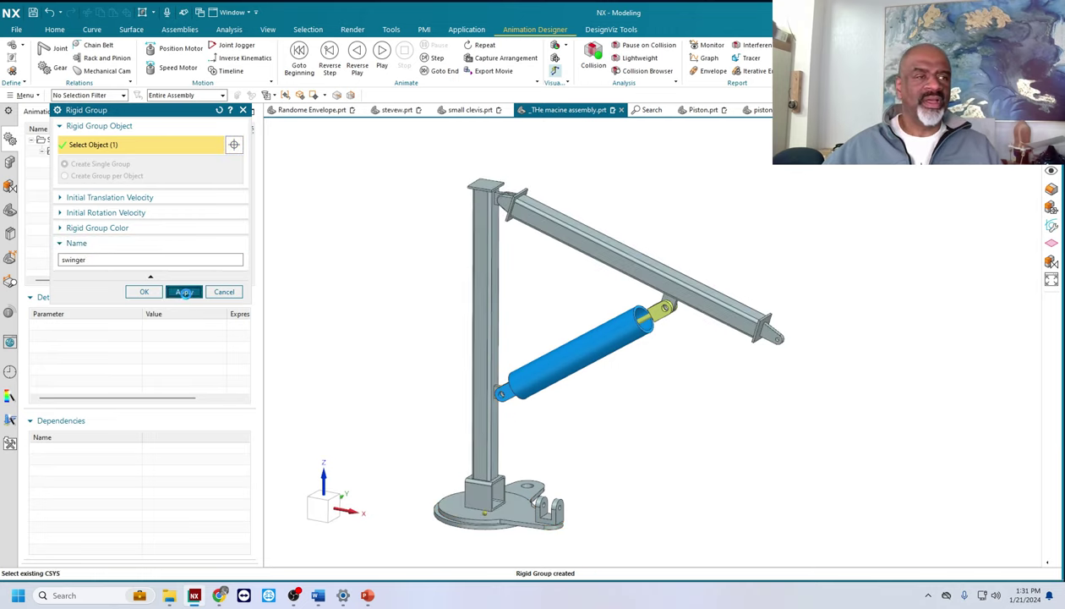
Step: Create rigid groups 'base', 'piston can' and 'piston rod' from the base plate, cylinder and yellow rod
click(519, 491)
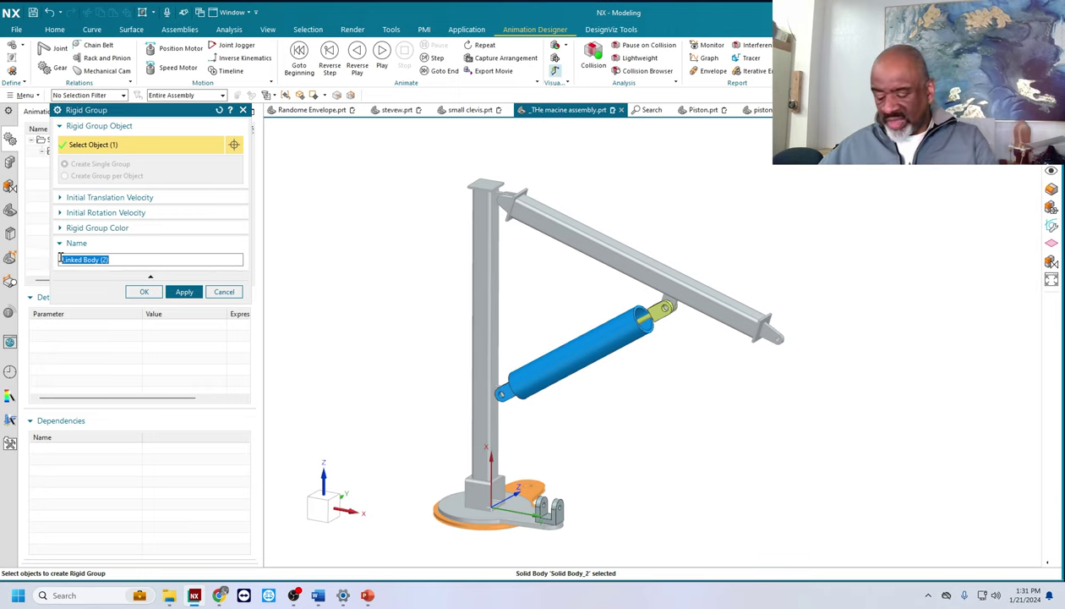
text(ba)
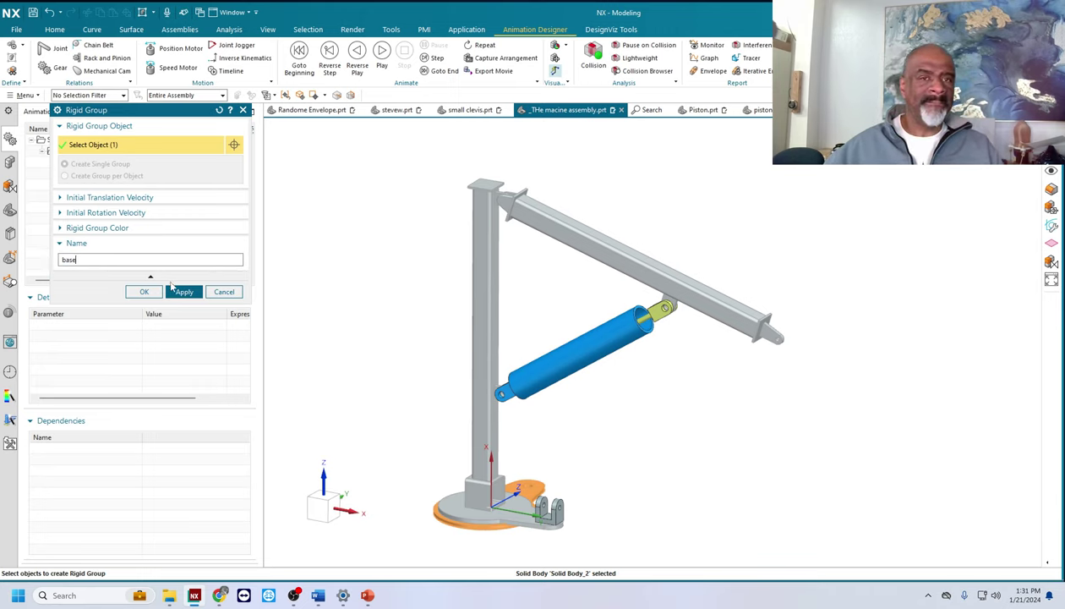
text(se)
click(183, 291)
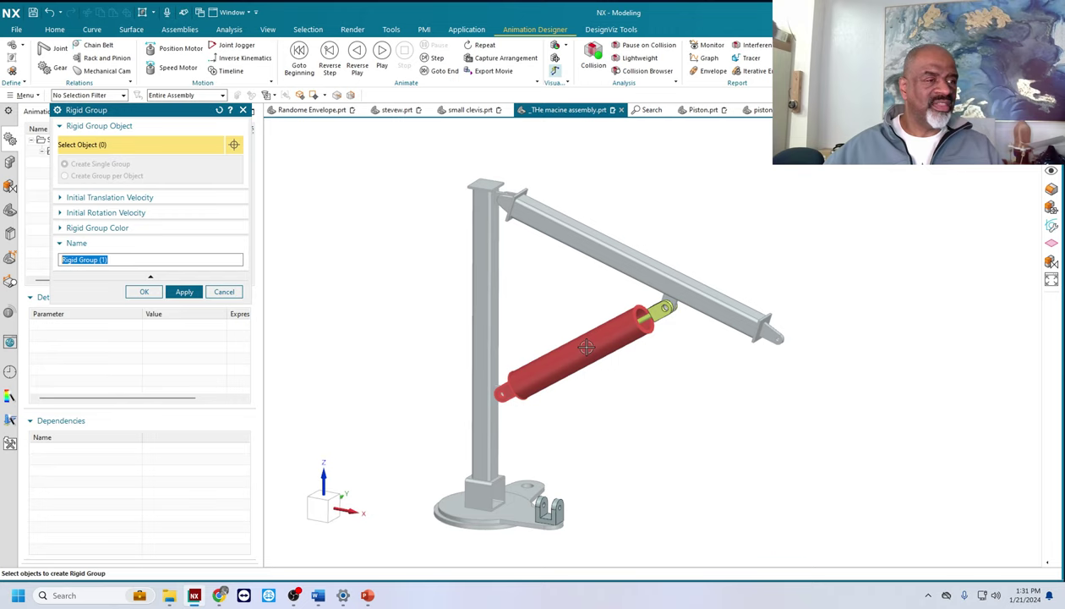
click(586, 347)
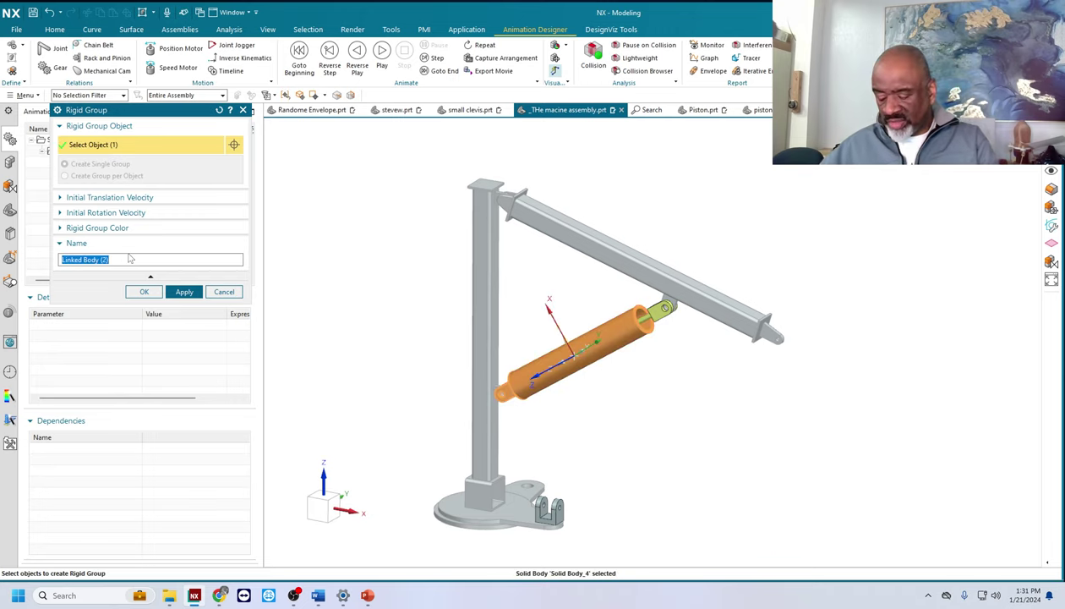
text(piston can)
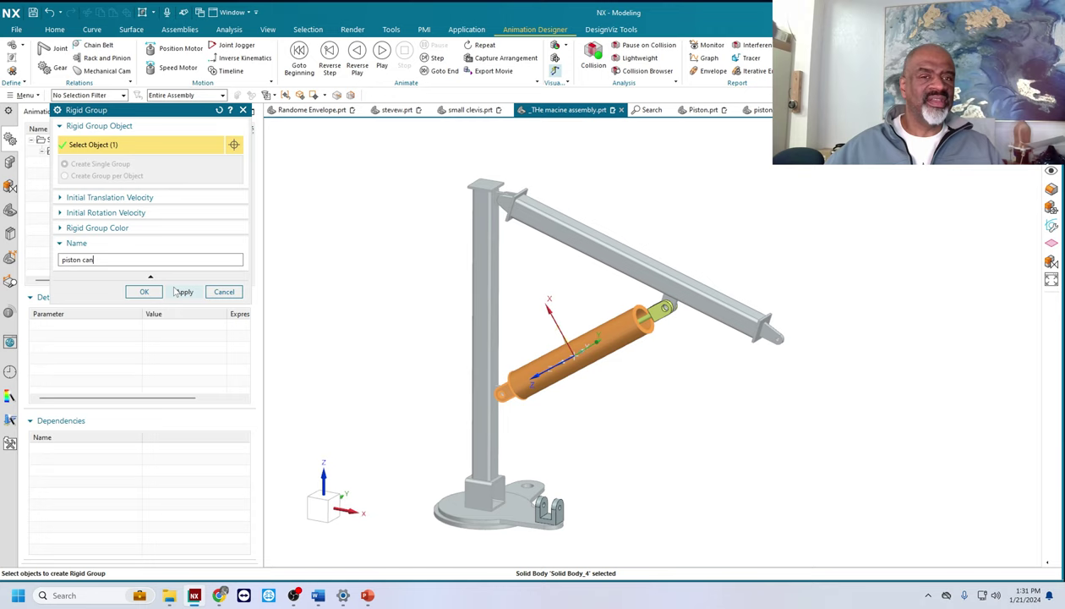
click(180, 291)
click(653, 313)
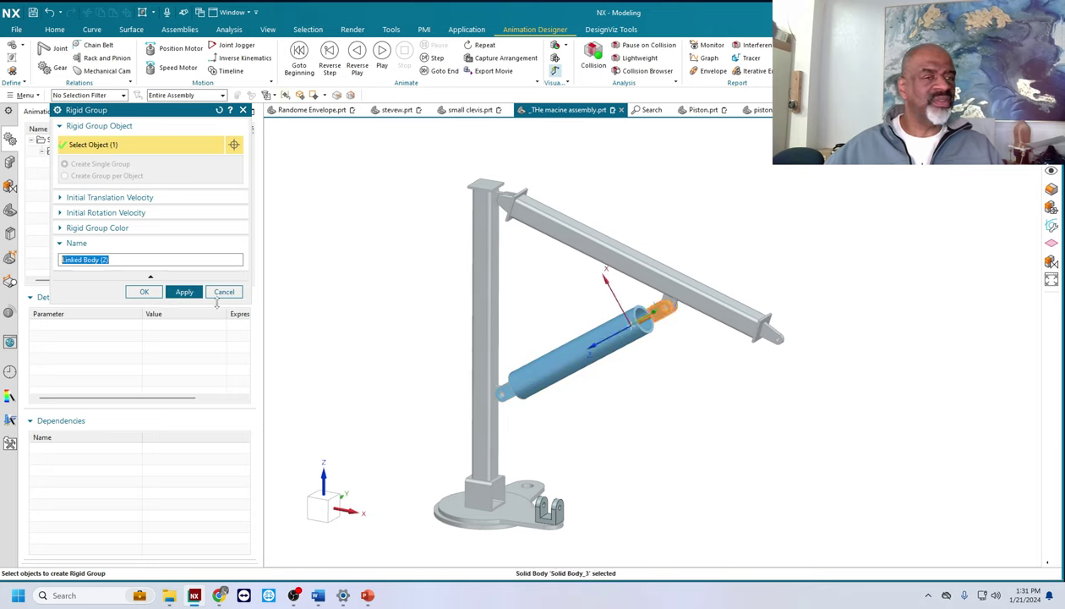
text(piston rod)
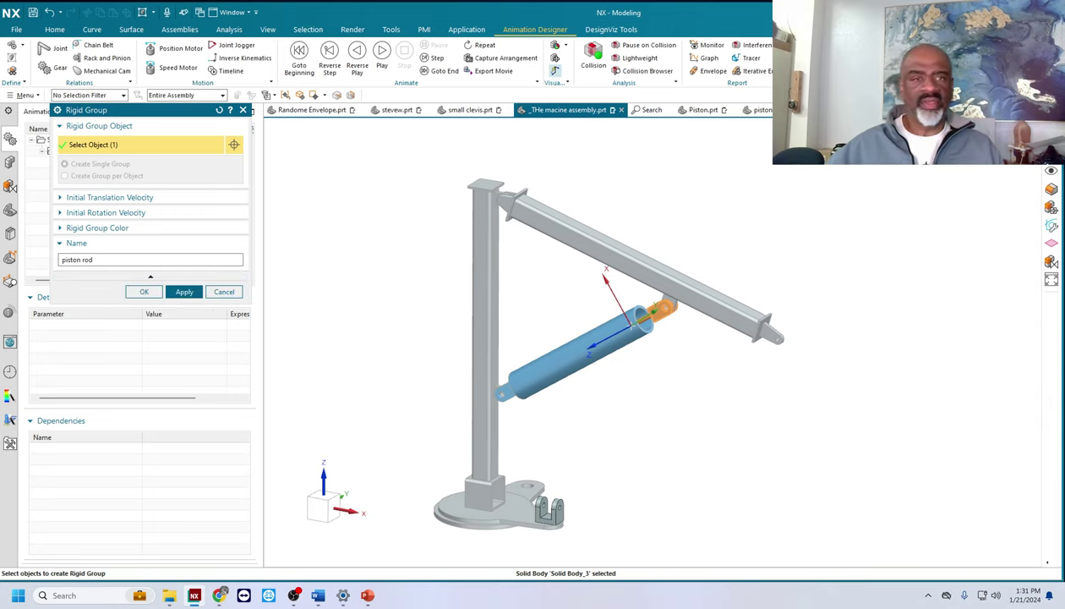
click(183, 291)
mouse_move(625, 364)
middle_down()
mouse_move(673, 430)
mouse_move(653, 463)
mouse_move(638, 419)
mouse_move(616, 403)
middle_up()
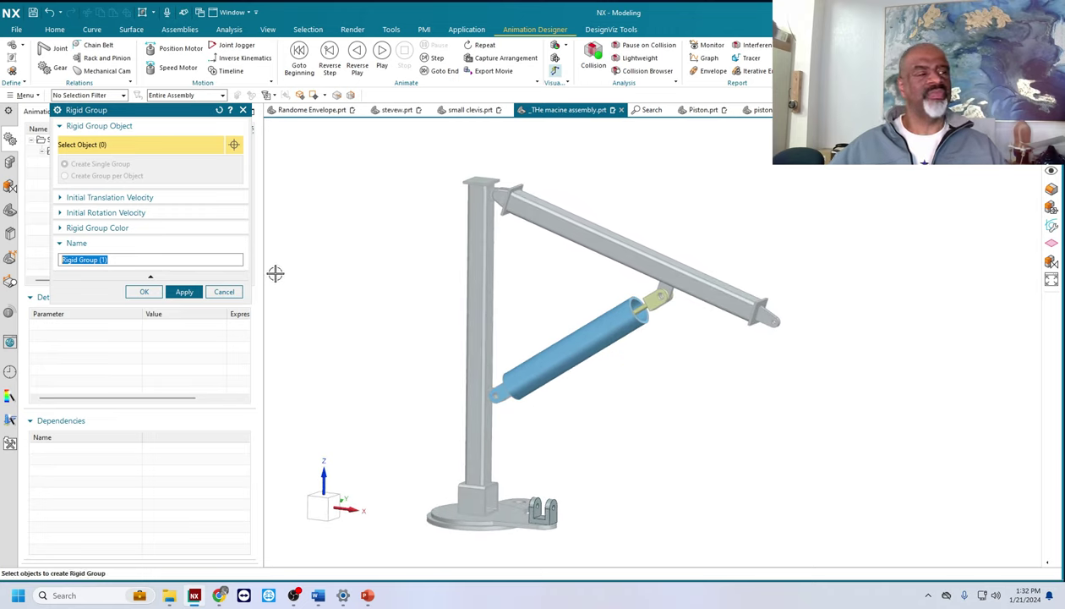
Step: Check the base, boom arm and piston can groups, then delete the extra Rigid Group (1)
click(144, 292)
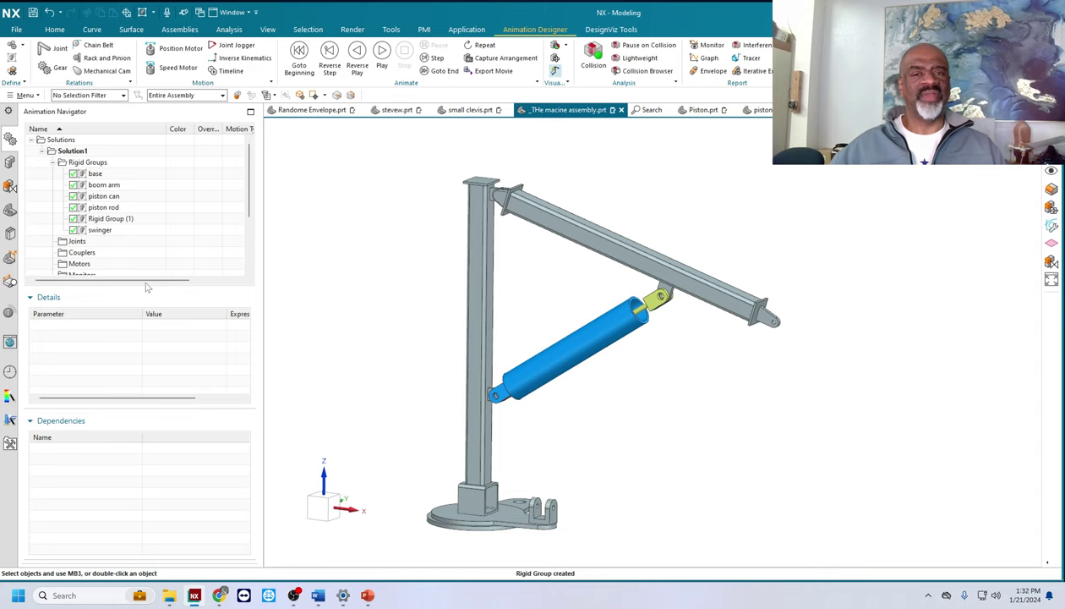
click(98, 173)
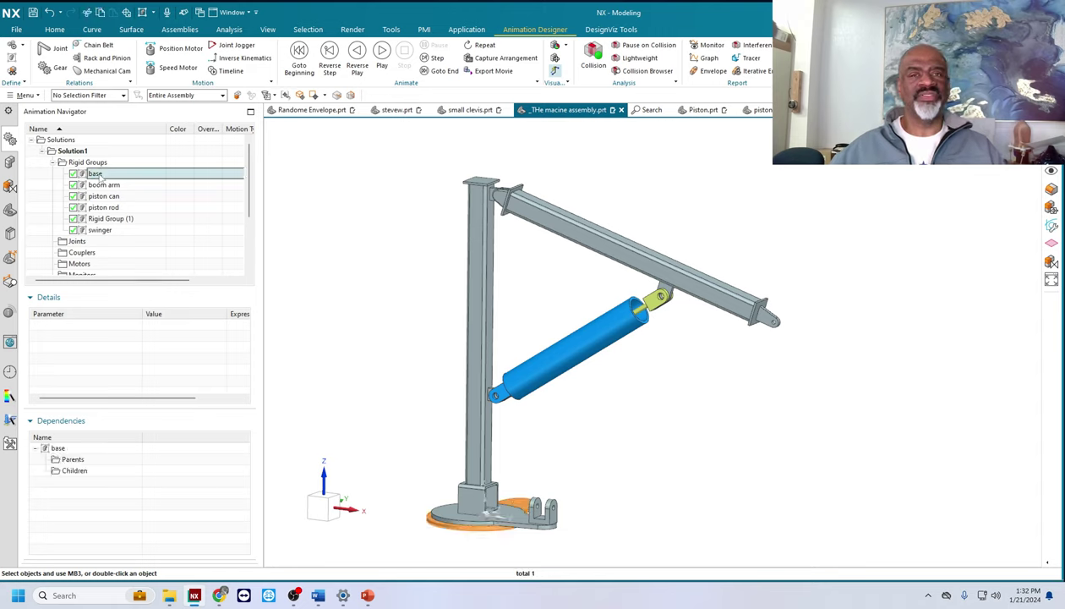
click(102, 186)
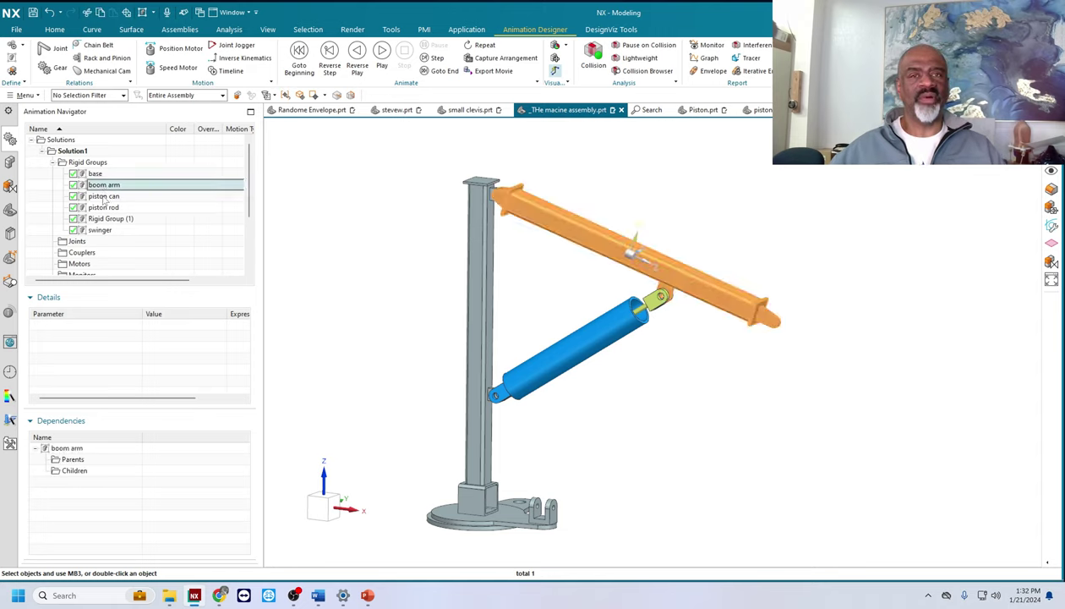
click(103, 196)
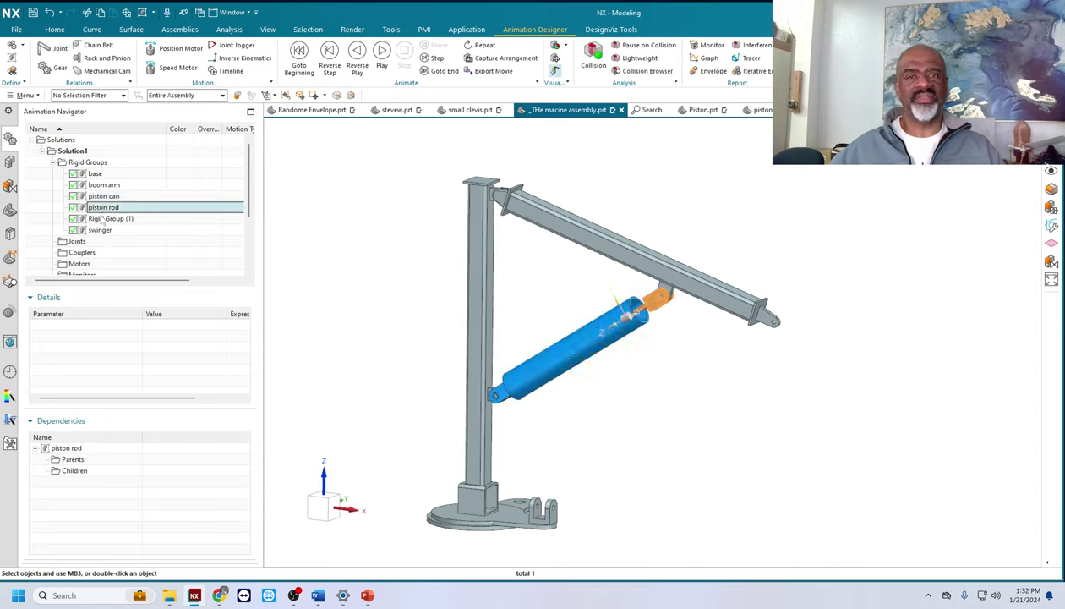
click(103, 219)
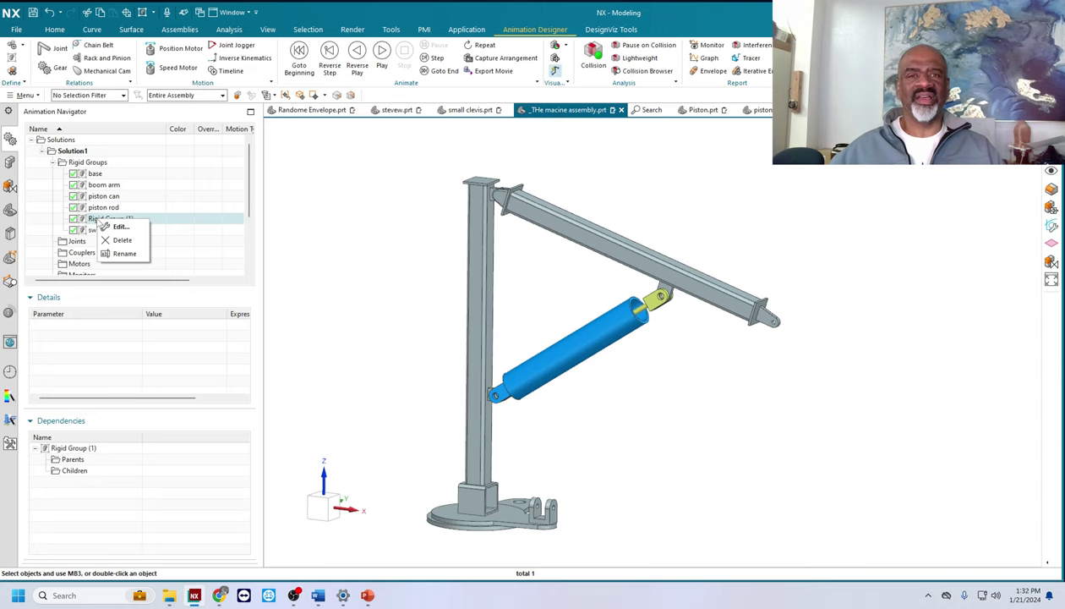
click(114, 241)
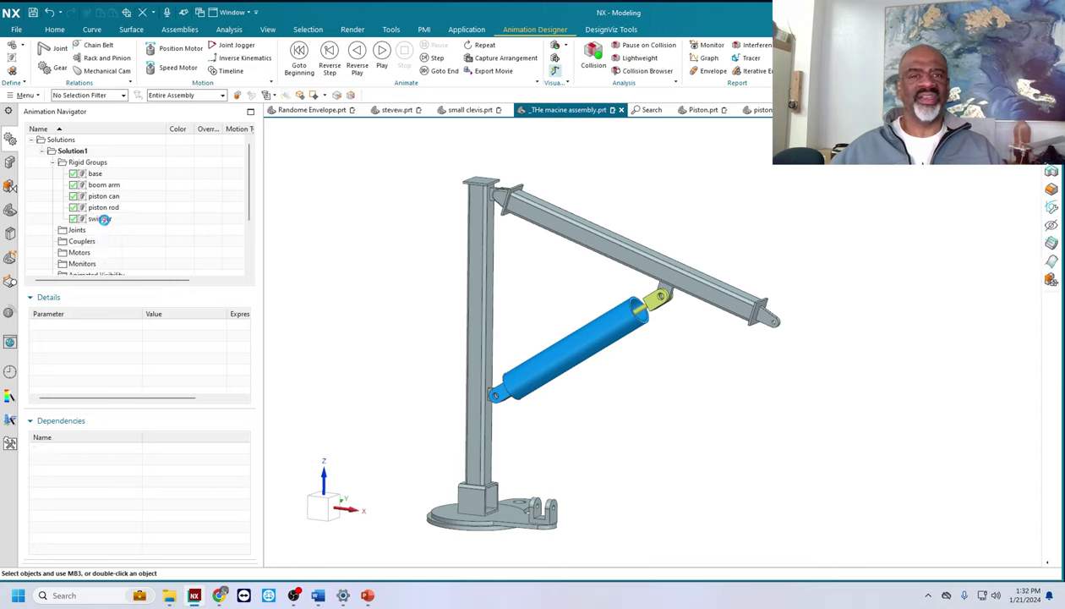
click(103, 219)
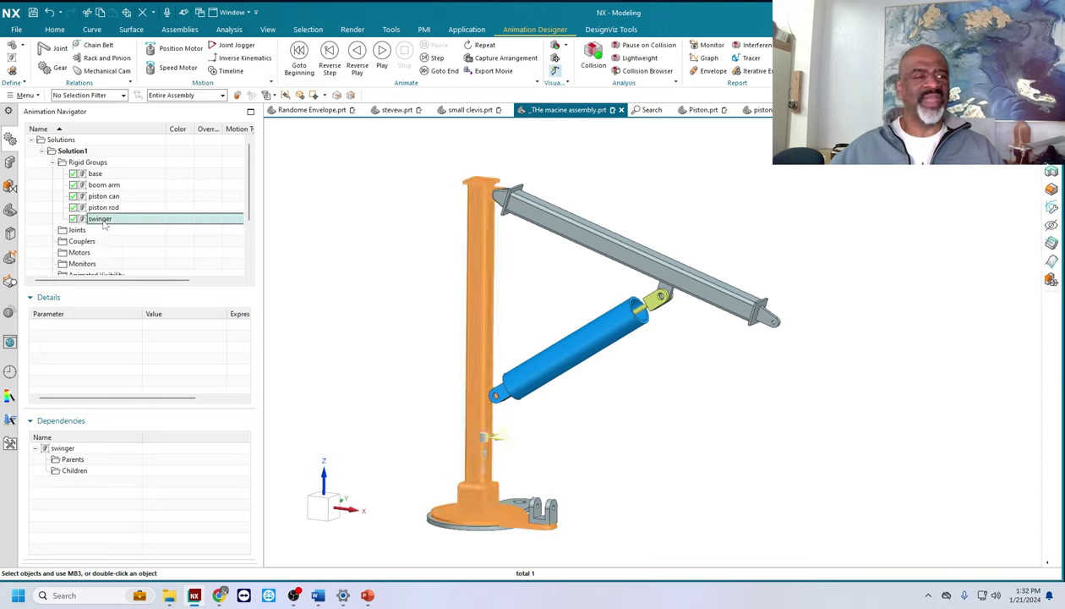
click(318, 206)
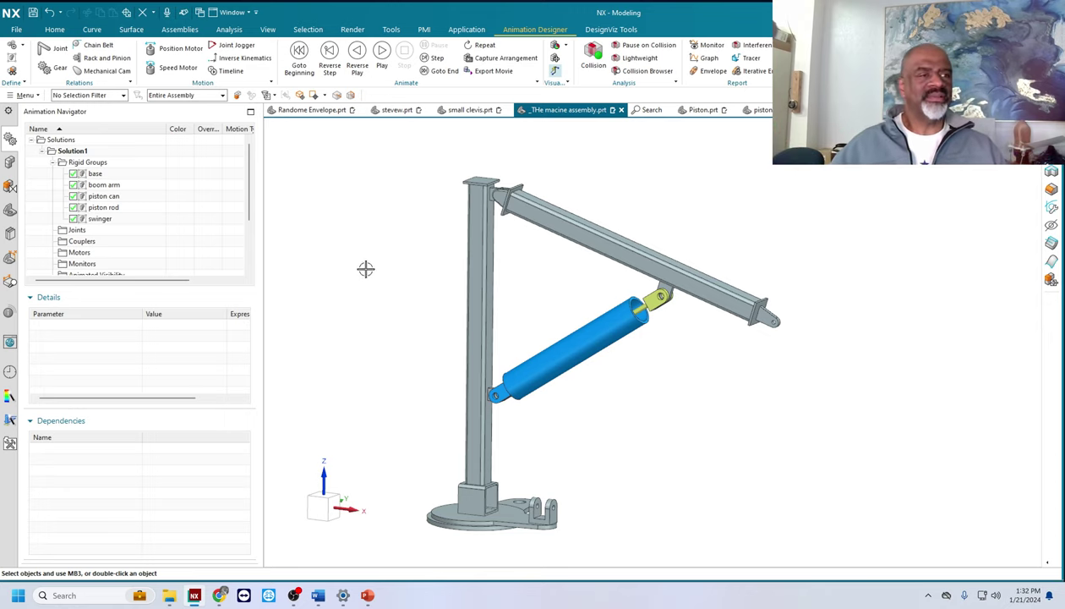
middle_drag(376, 267, 393, 260)
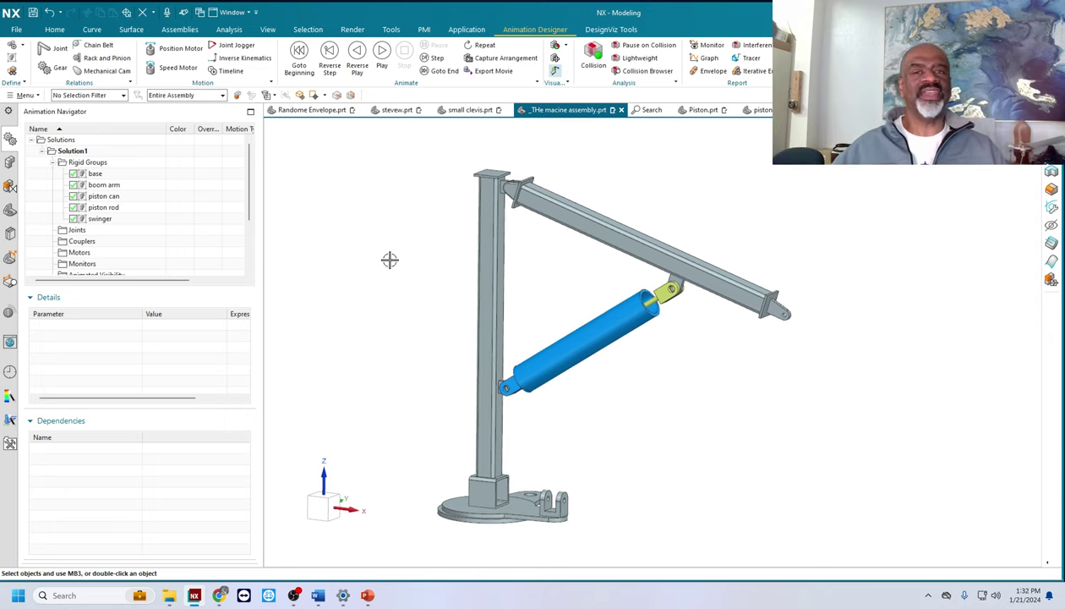
Step: Create a Fixed Joint that fixes the base in place
click(77, 231)
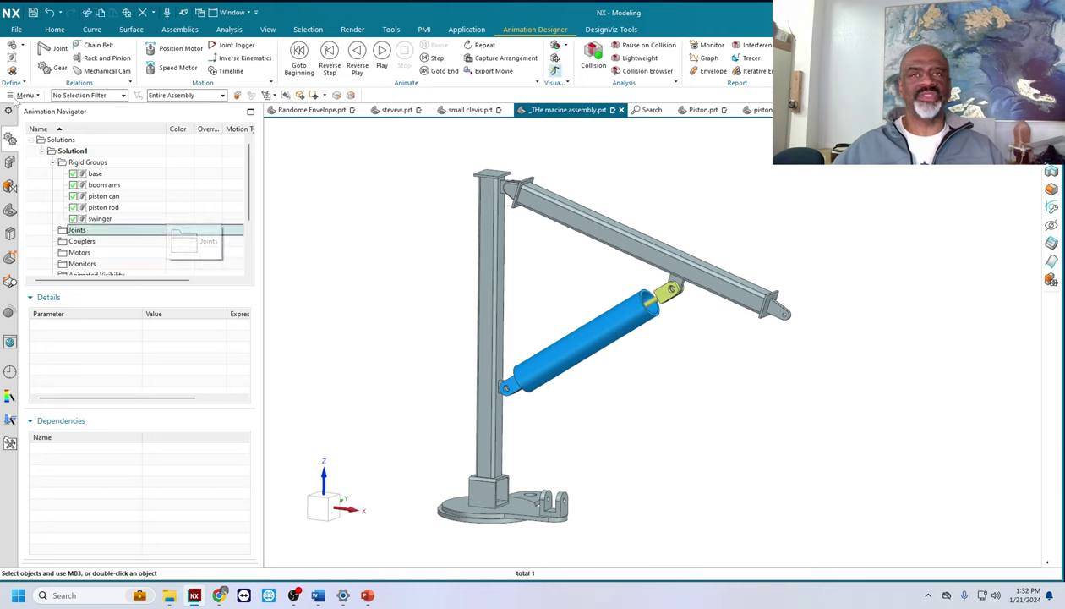
click(52, 49)
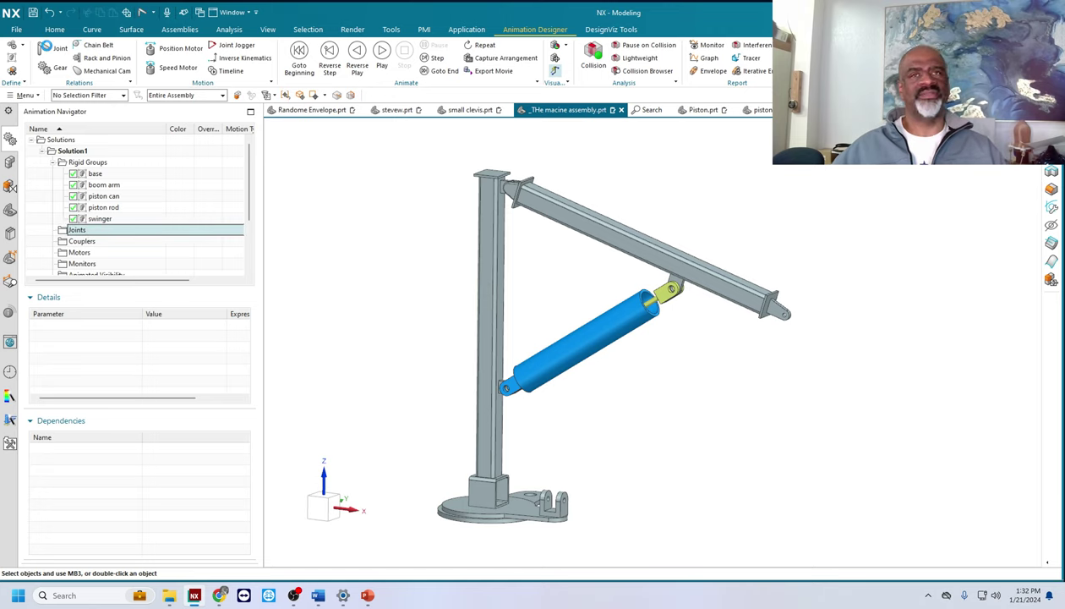
drag(151, 116, 366, 200)
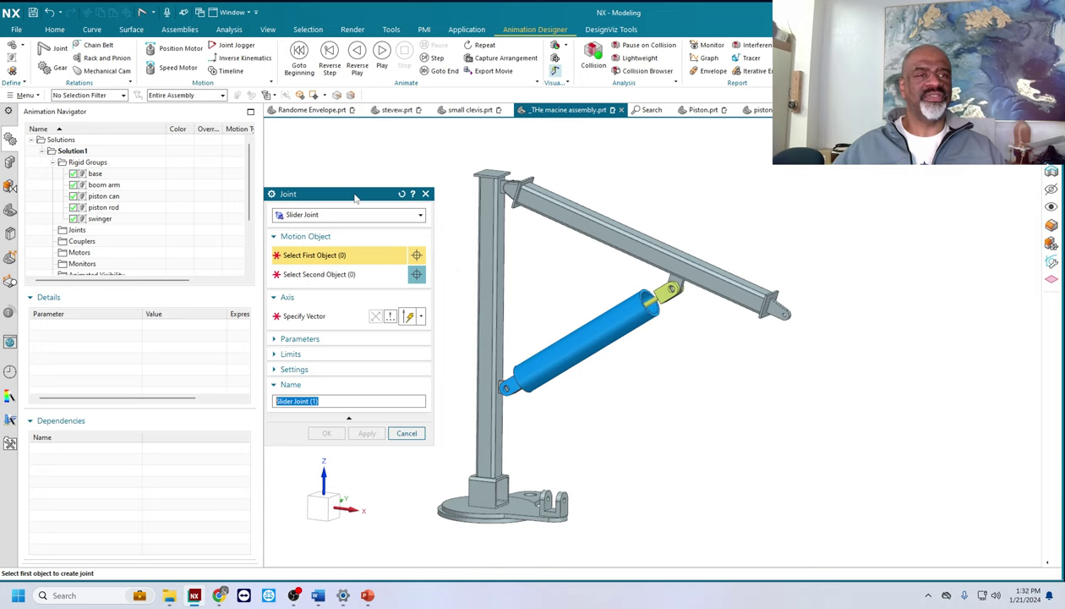
click(355, 216)
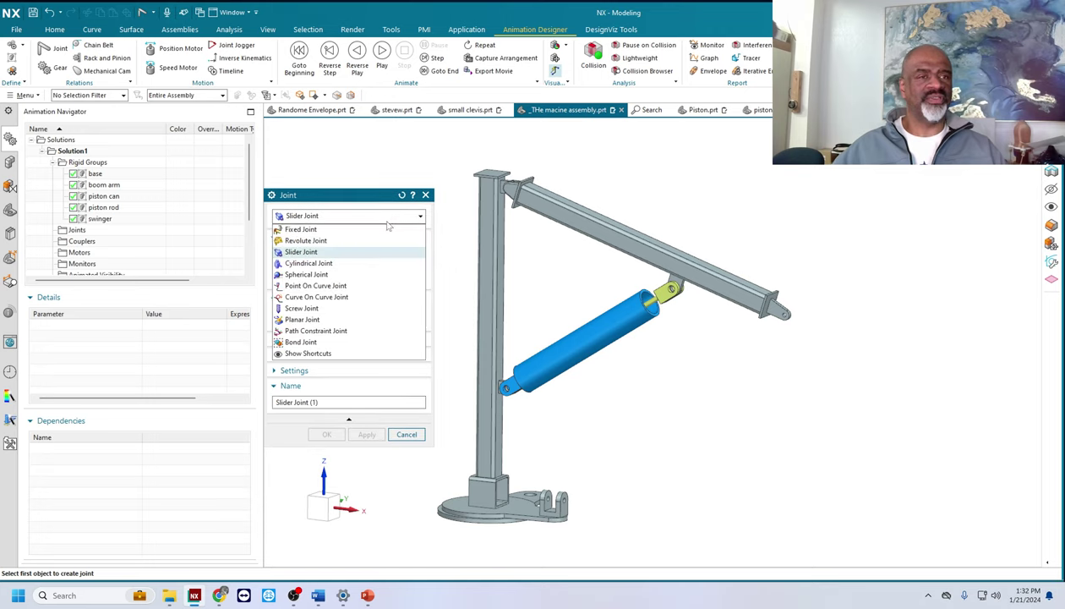
click(306, 230)
click(461, 513)
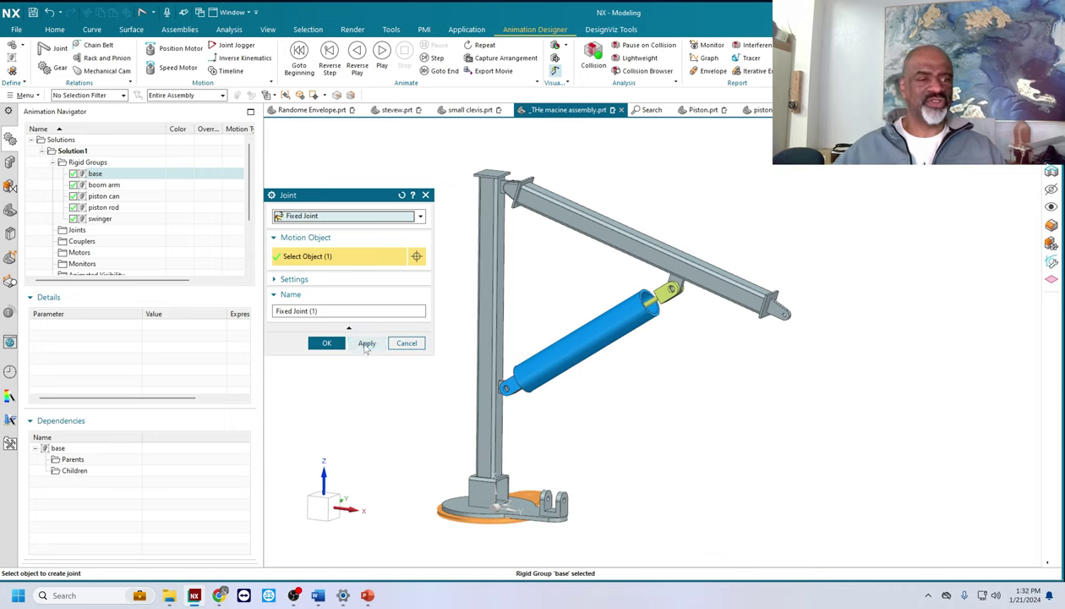
click(366, 342)
Step: Add a revolute joint between swinger and base with a vertical axis at the base's centre
click(390, 219)
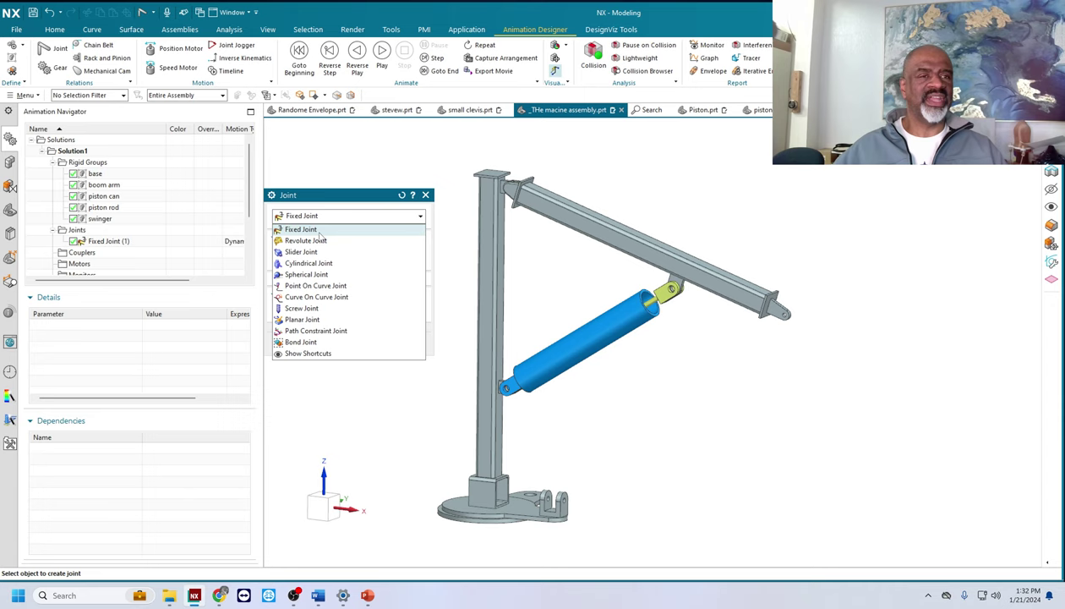
click(290, 236)
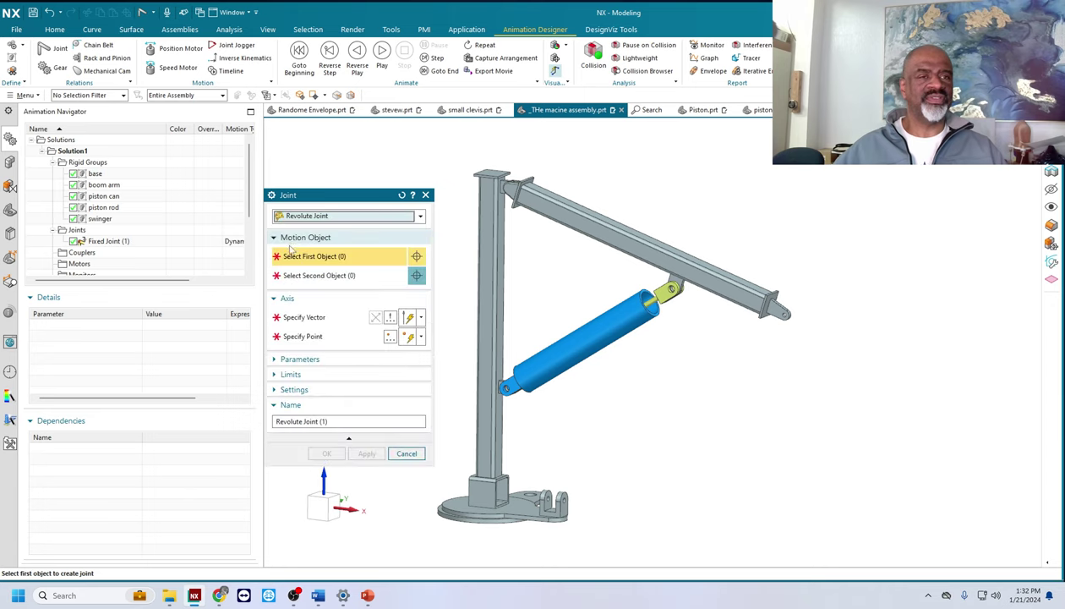
click(488, 433)
click(454, 518)
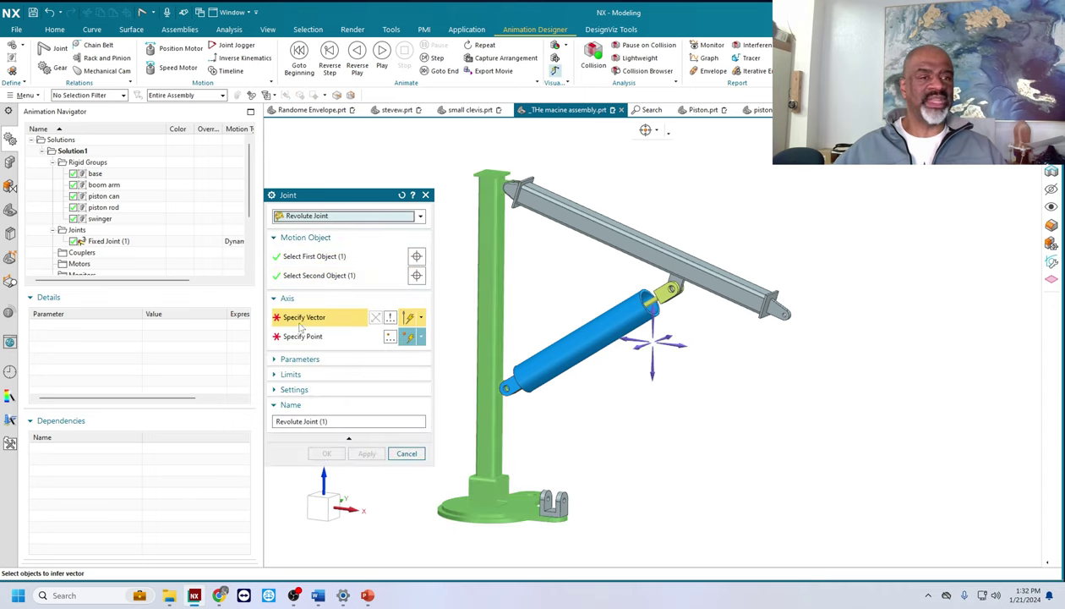
click(646, 368)
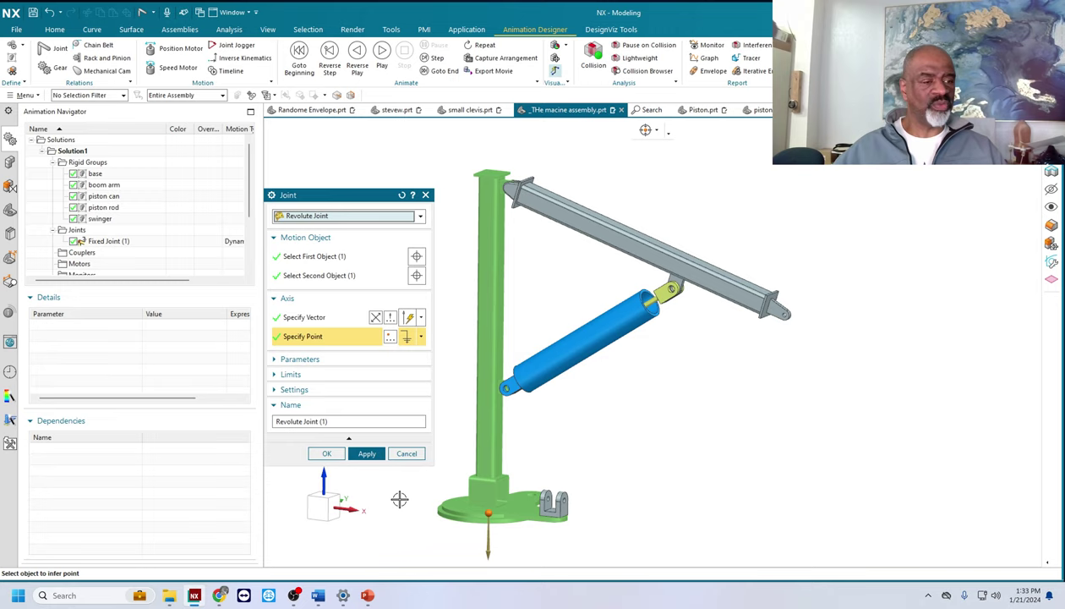
click(447, 506)
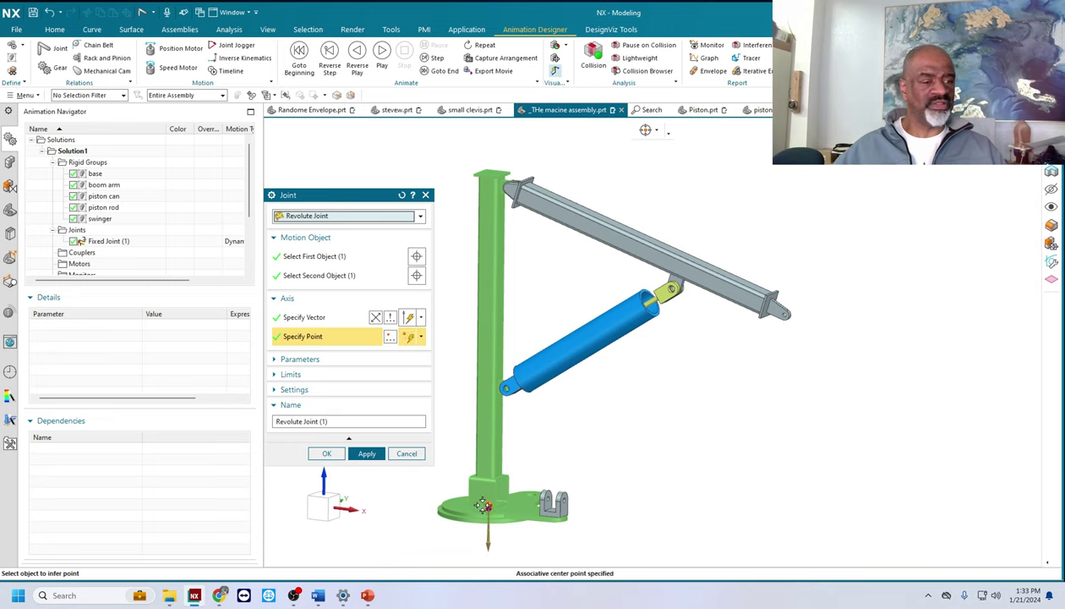
click(328, 454)
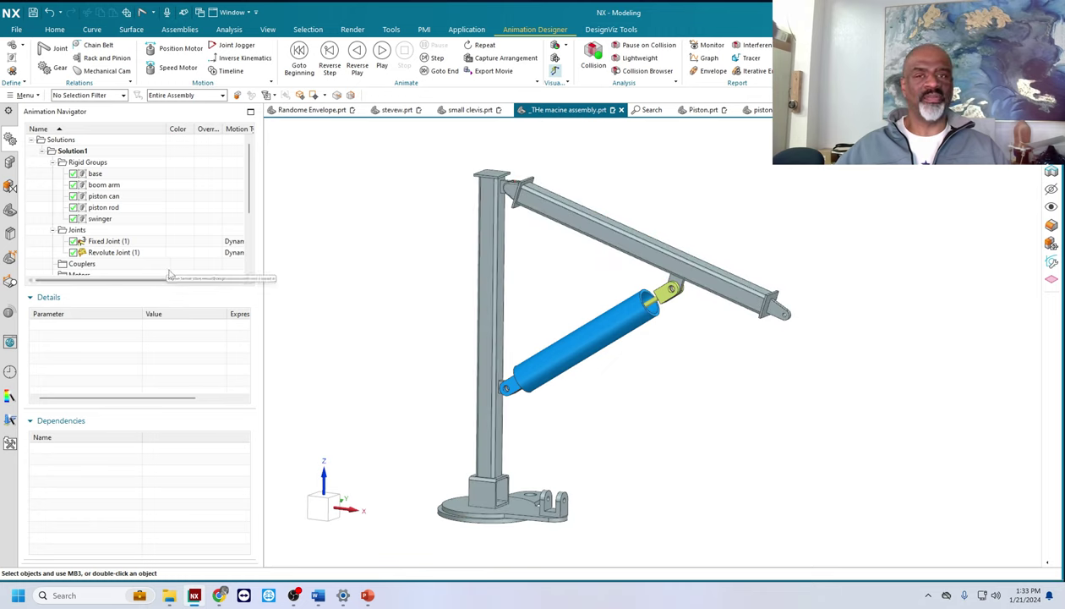
Step: Cancel the extra joint and rename Revolute Joint (1) to 'swinger to basse rev'
click(49, 50)
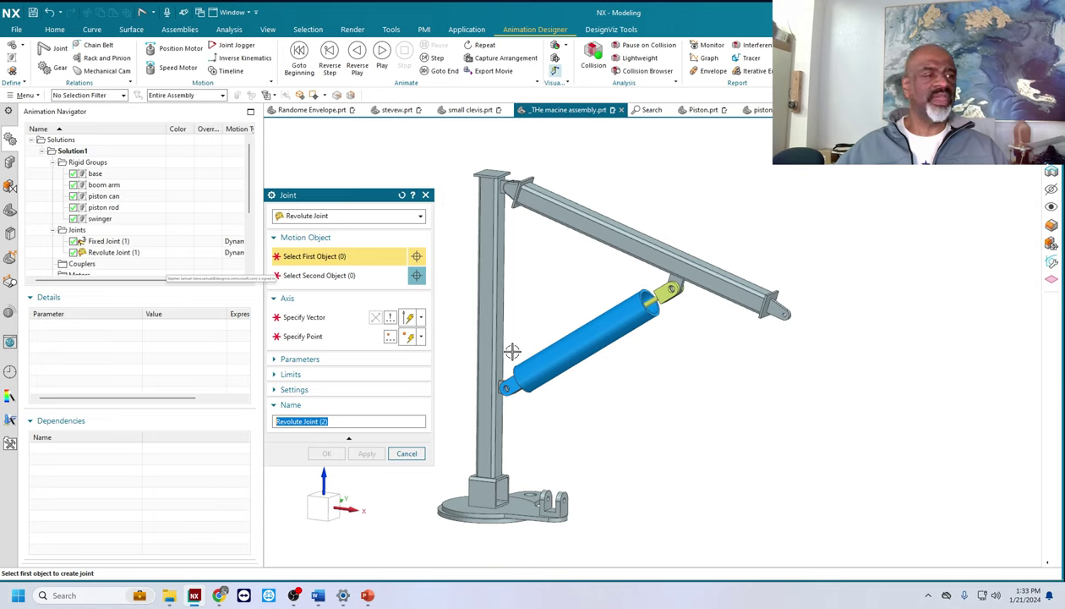
click(410, 450)
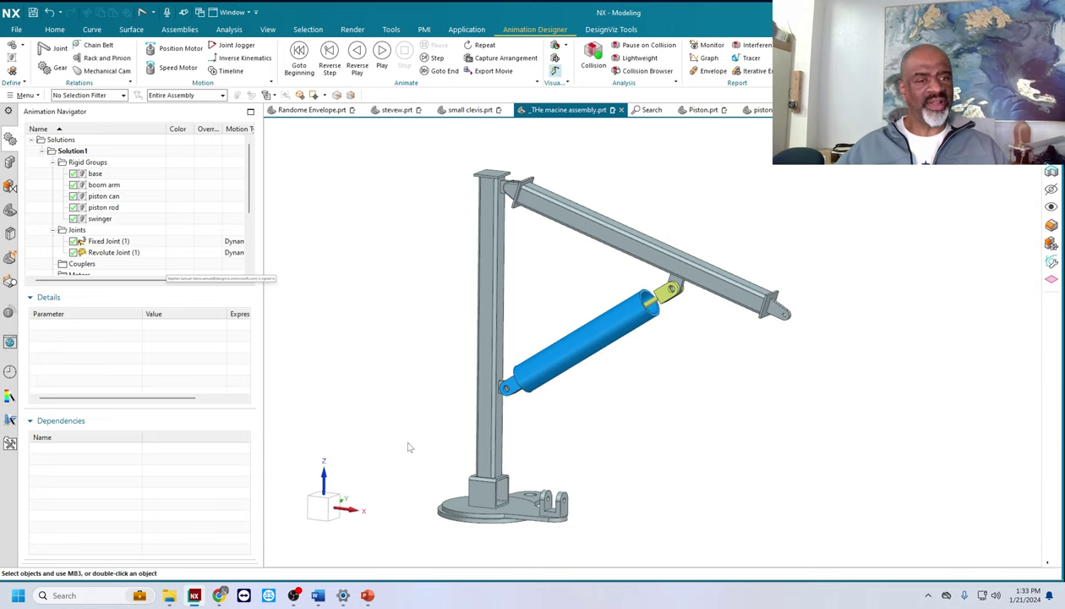
click(109, 252)
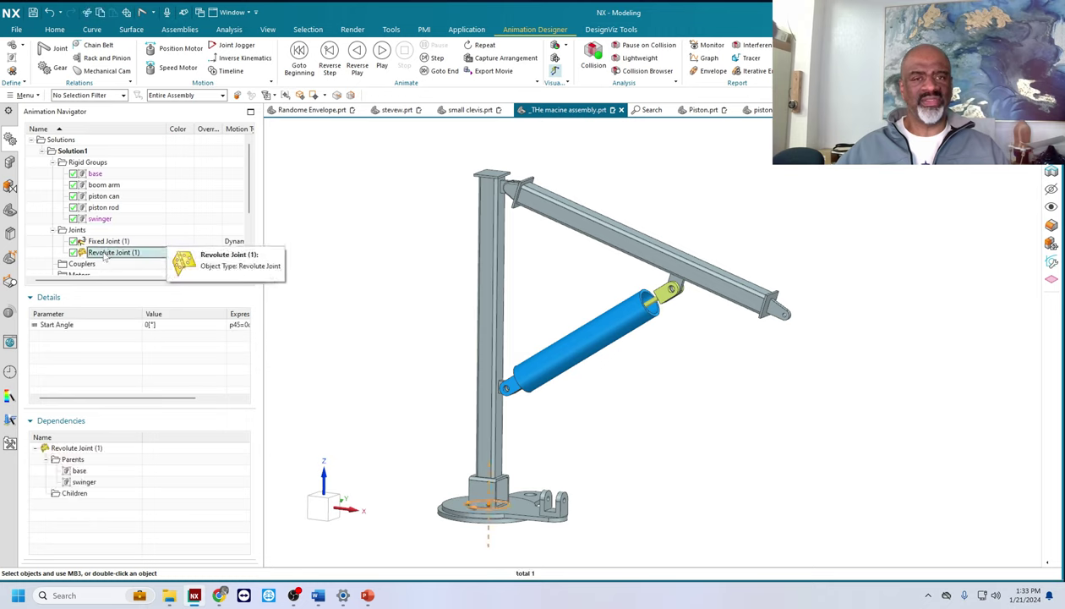
right_click(106, 254)
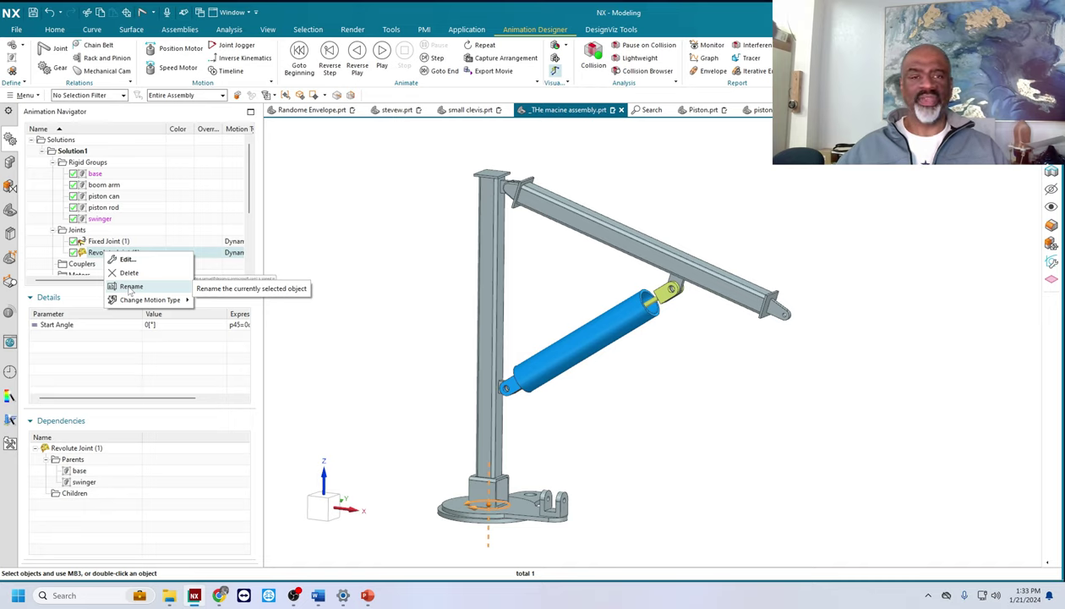
click(129, 287)
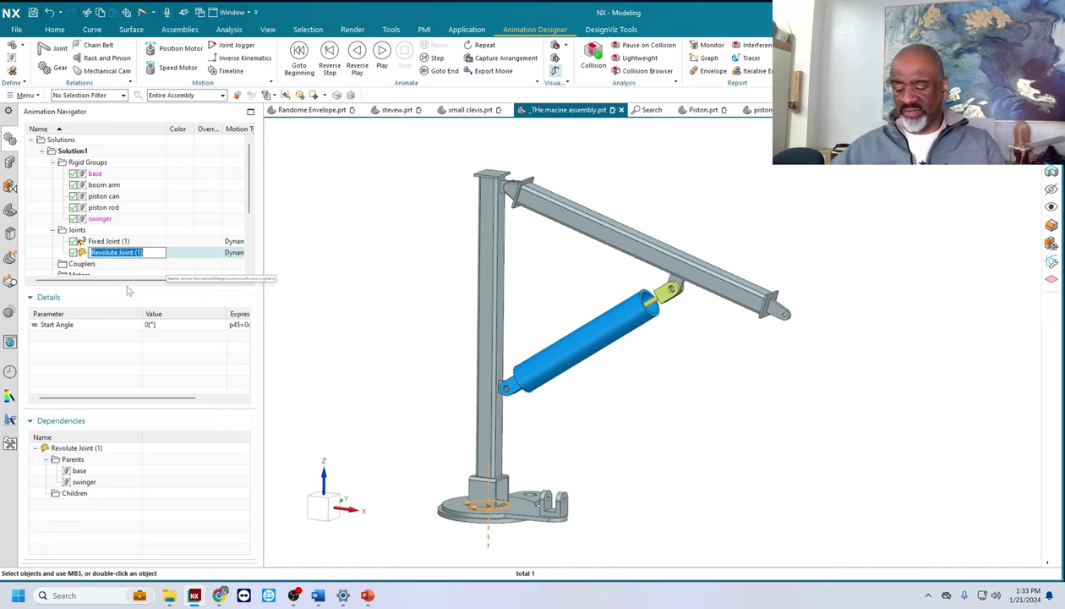
text(swinger to basse rev)
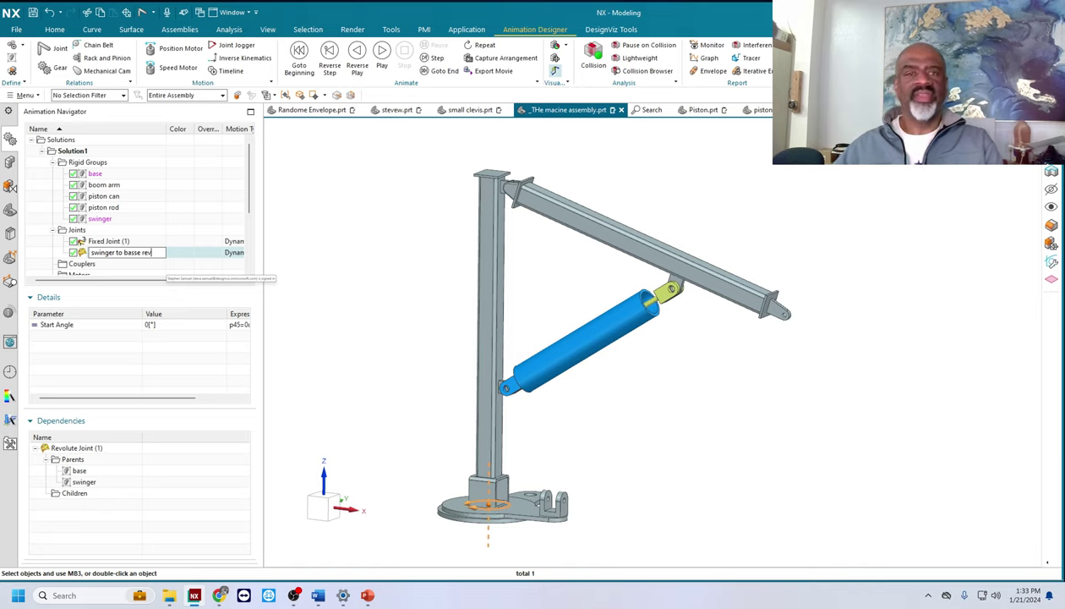
key(Return)
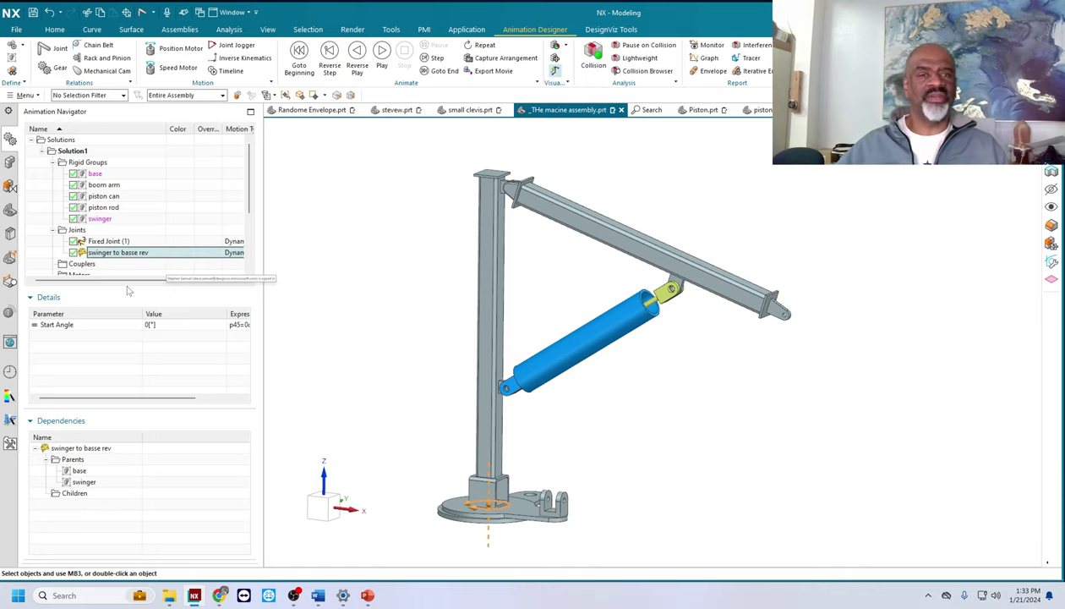
Step: Create revolute joint 'piston can to swinger rev' between piston can and swinger at the piston hole centre
click(54, 48)
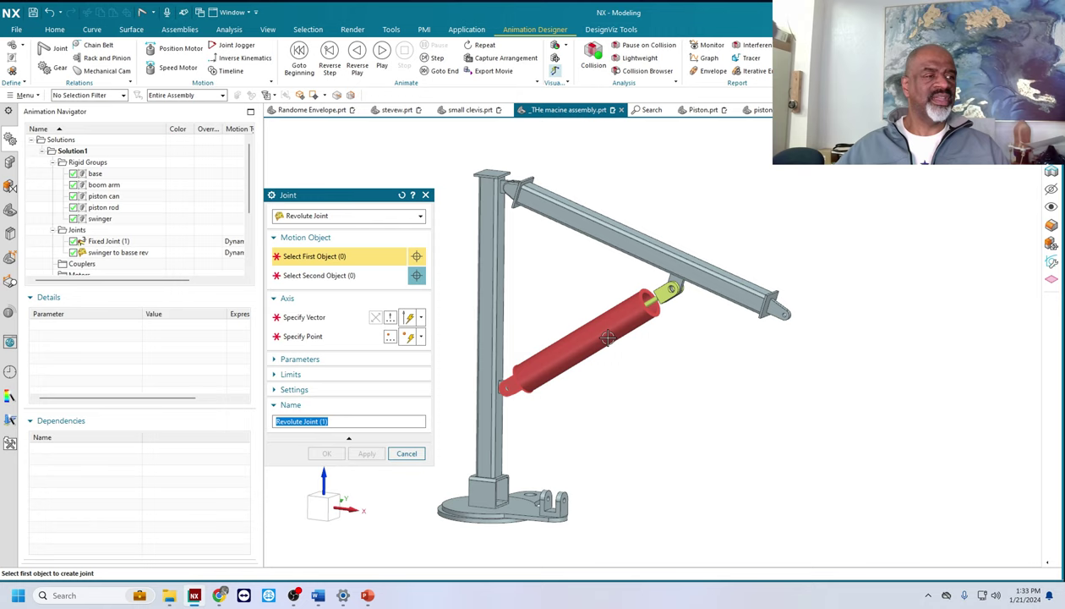
click(554, 370)
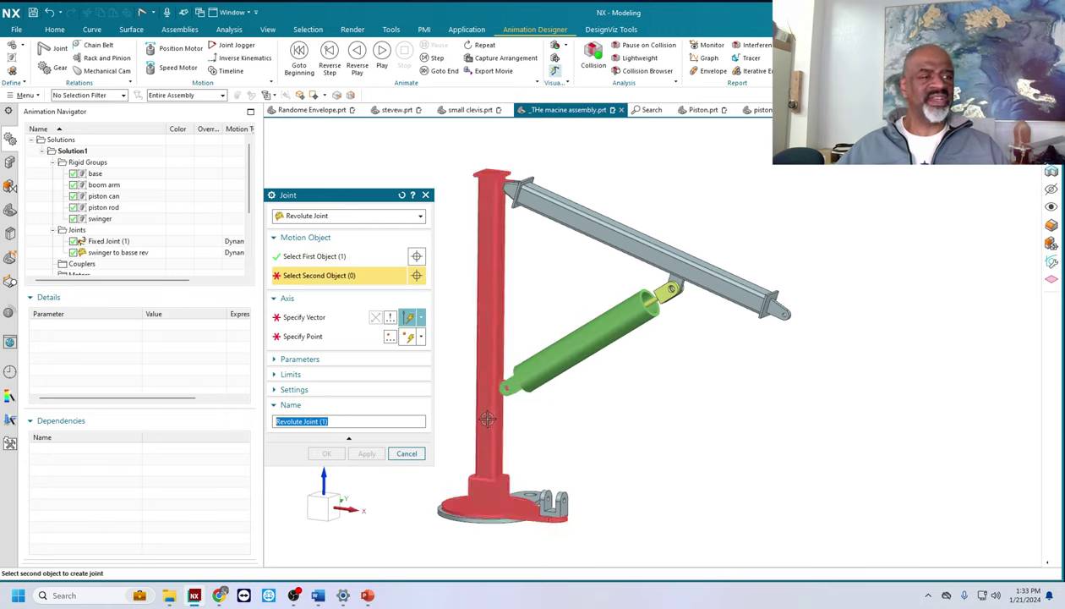
click(482, 338)
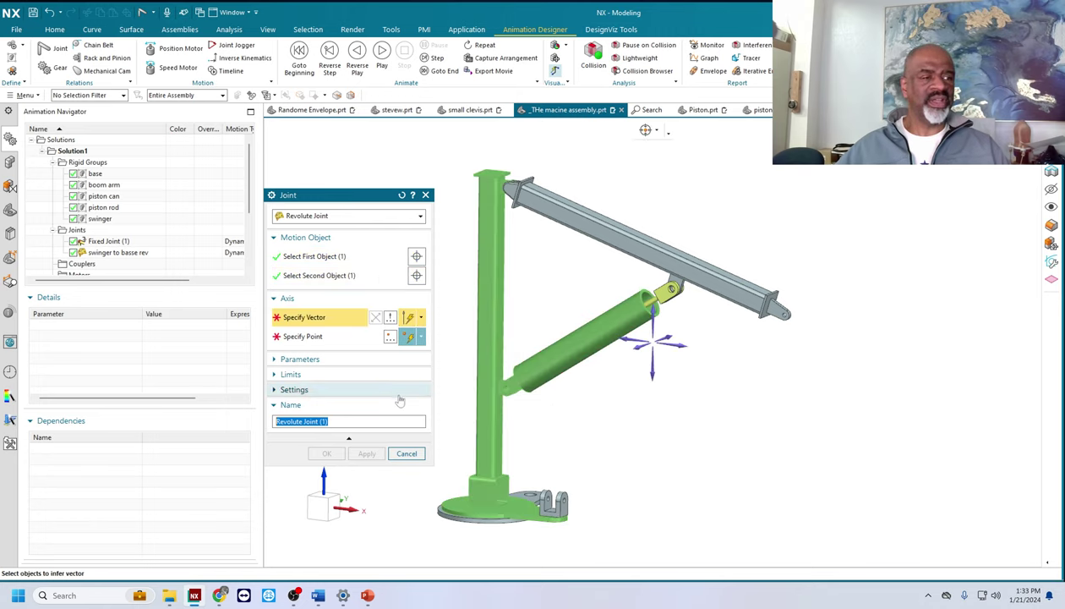
scroll(498, 387, up, 5)
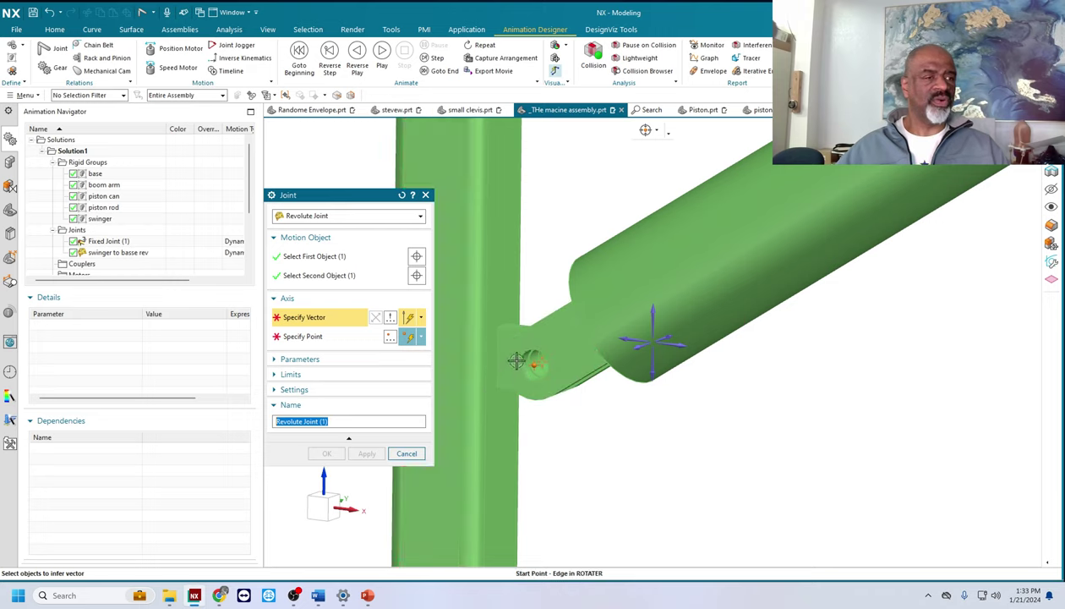
click(526, 359)
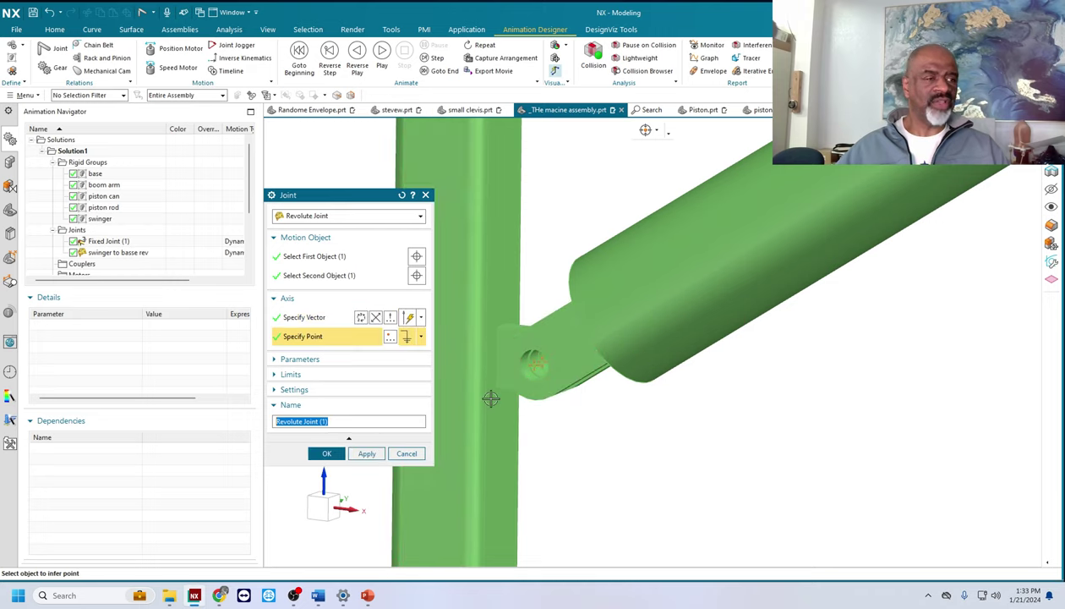
click(529, 372)
middle_drag(553, 392, 508, 372)
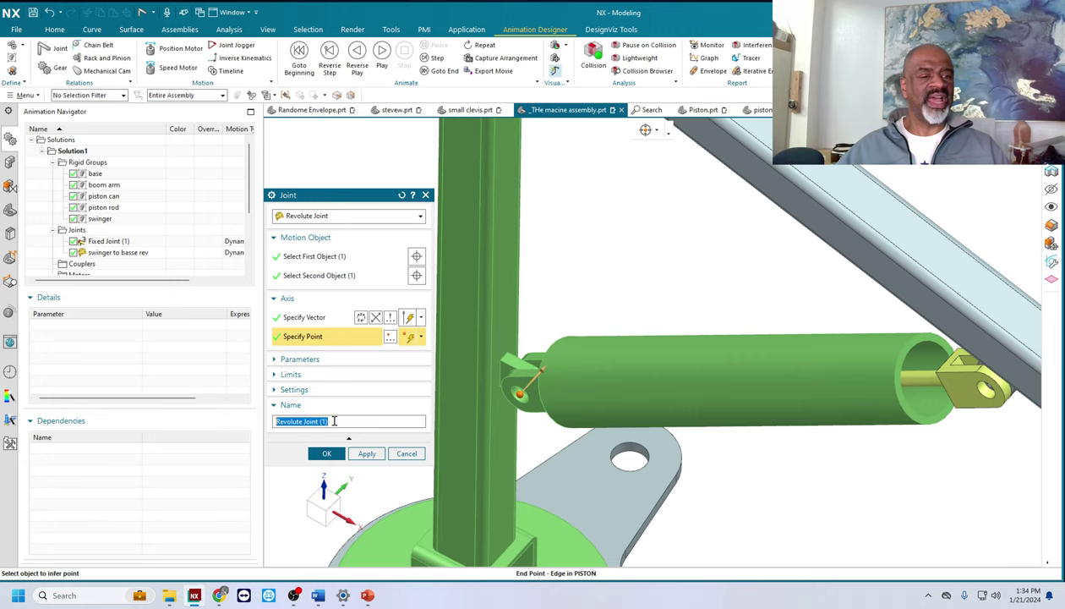
text(po)
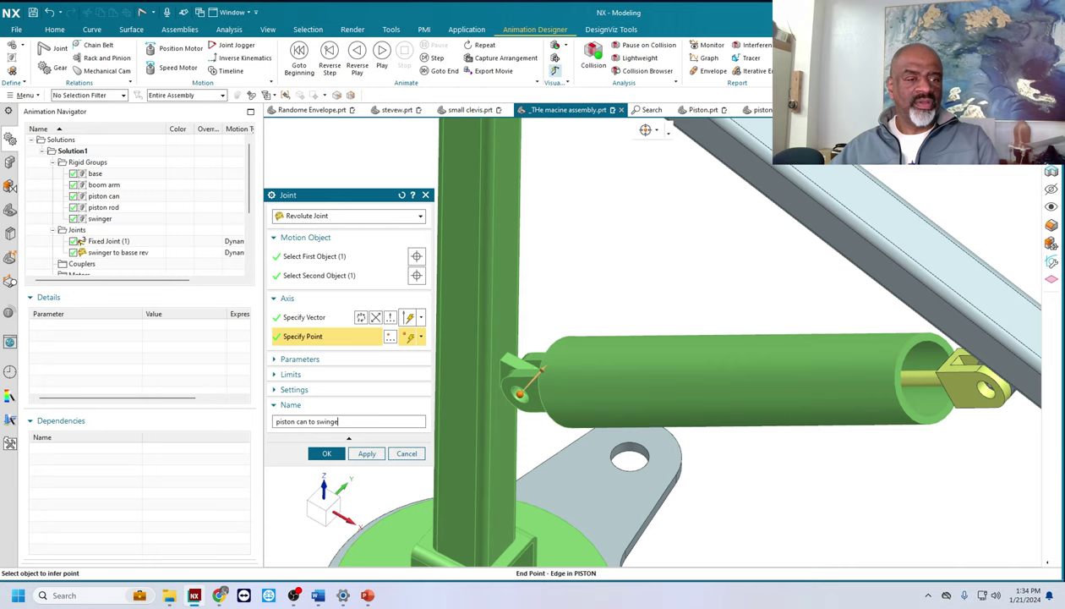
text(v)
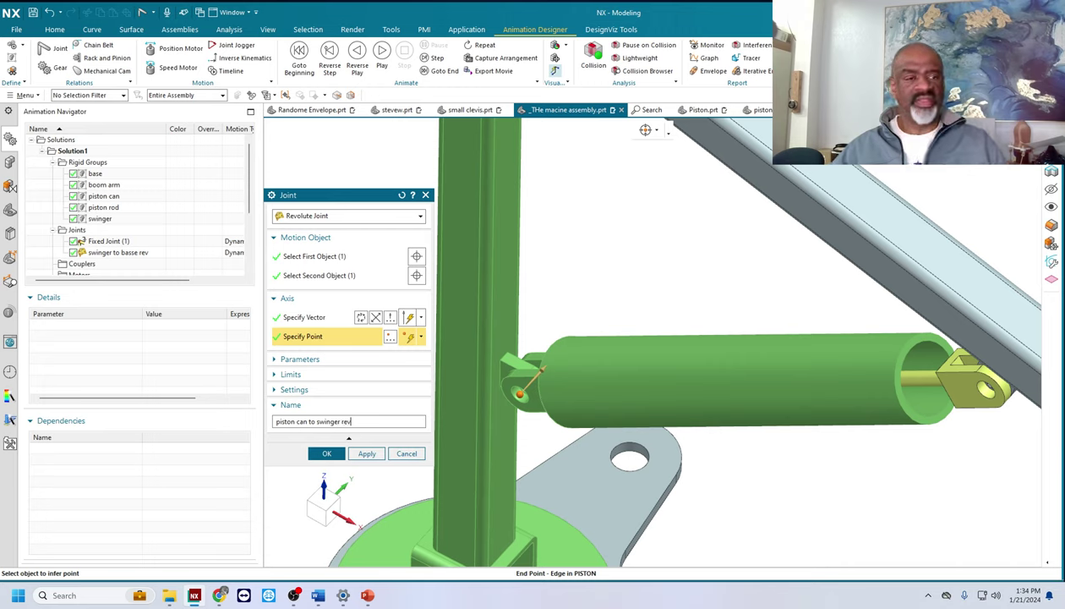
click(365, 452)
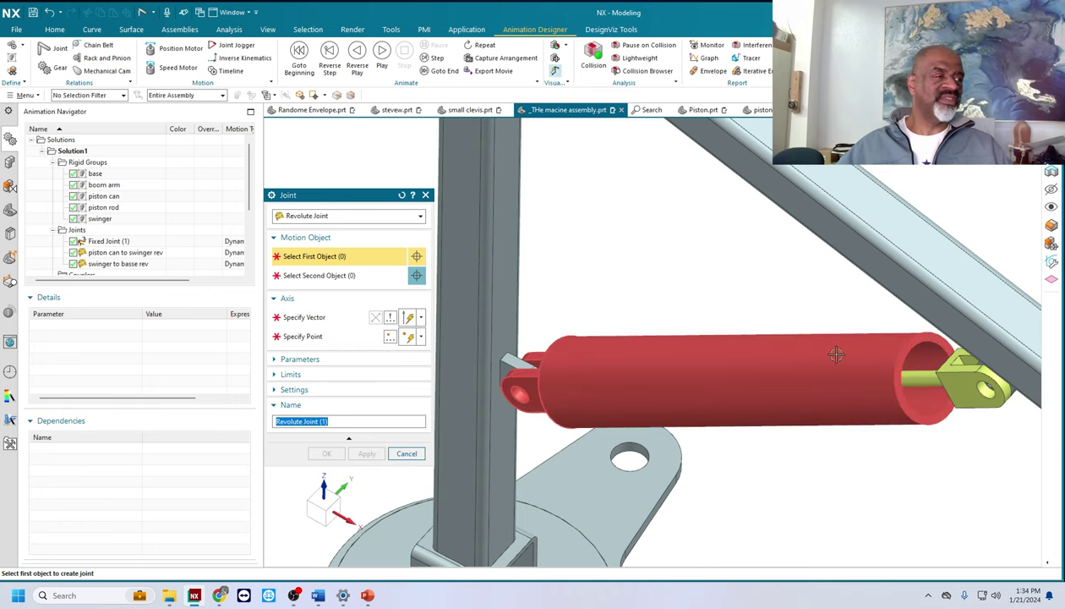
Step: Join the boom arm to the swinger column, locating the joint at the boom arm hole centre
scroll(646, 342, down, 3)
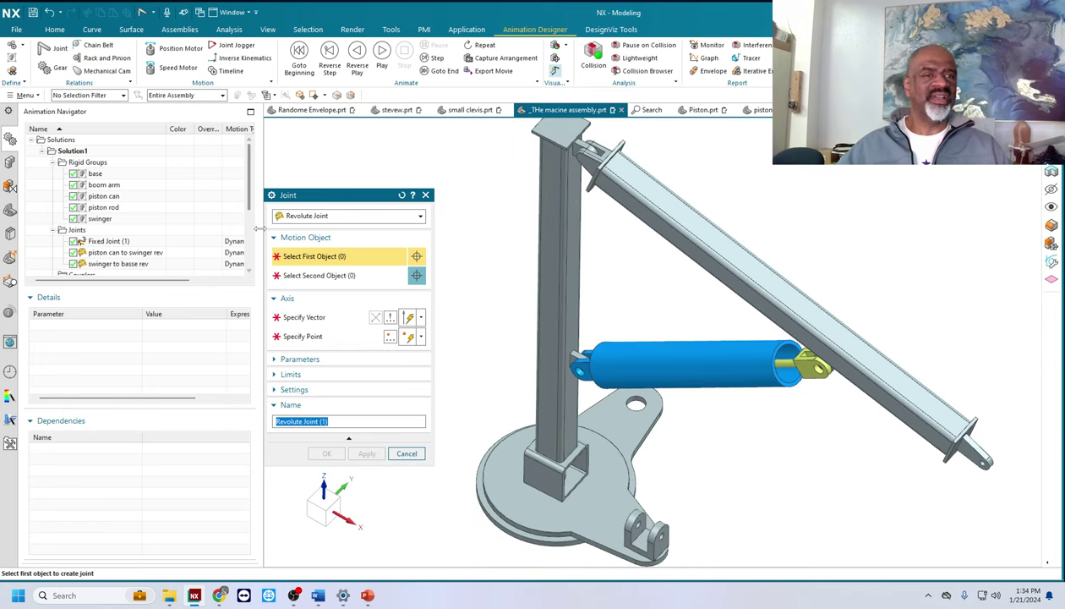
click(664, 206)
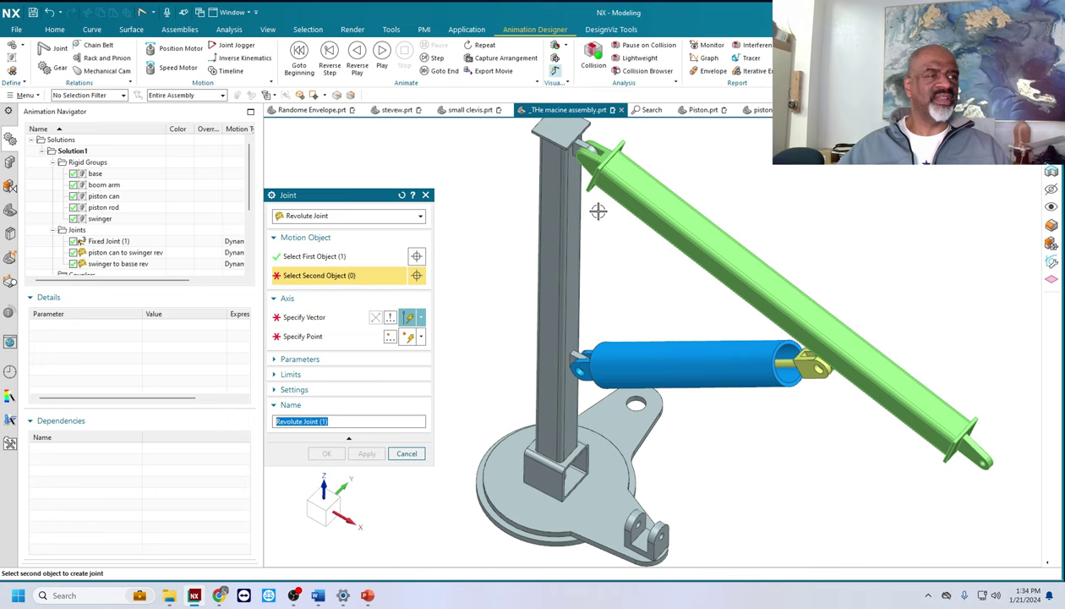
click(533, 224)
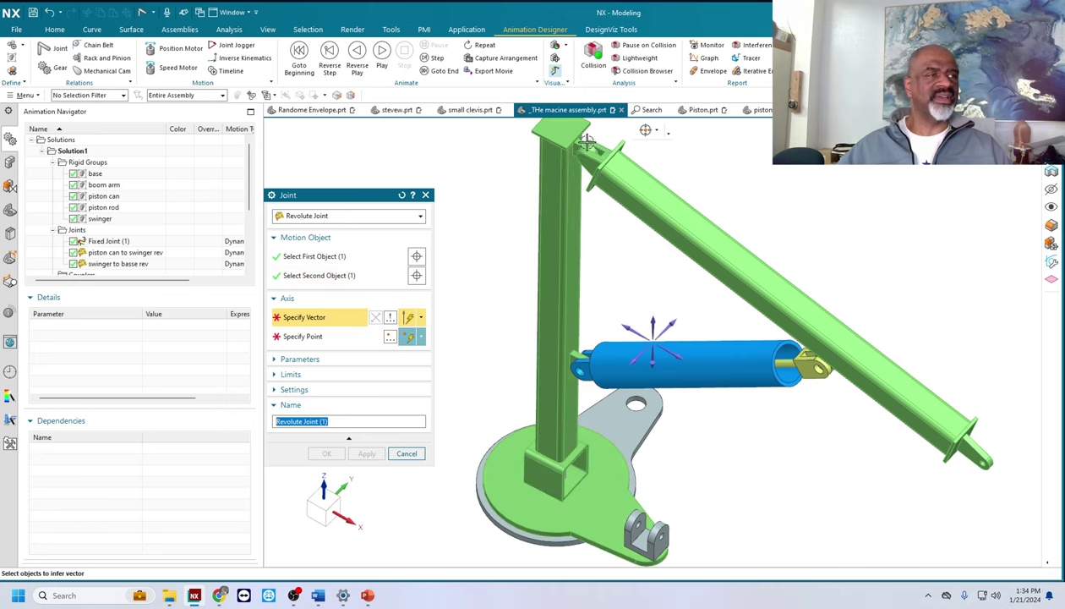
scroll(588, 142, up, 4)
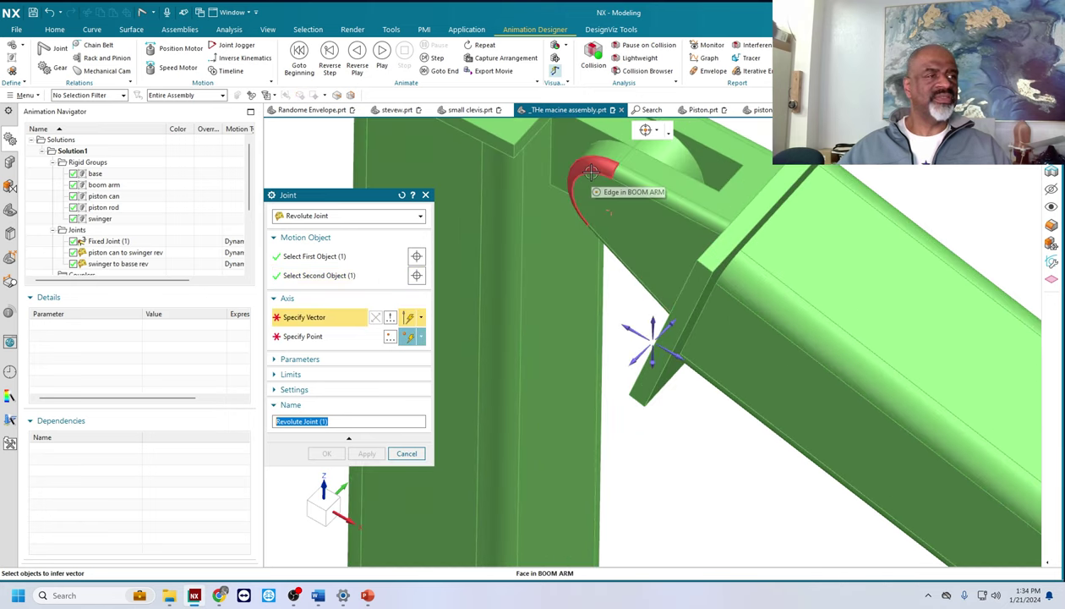
click(312, 337)
click(610, 209)
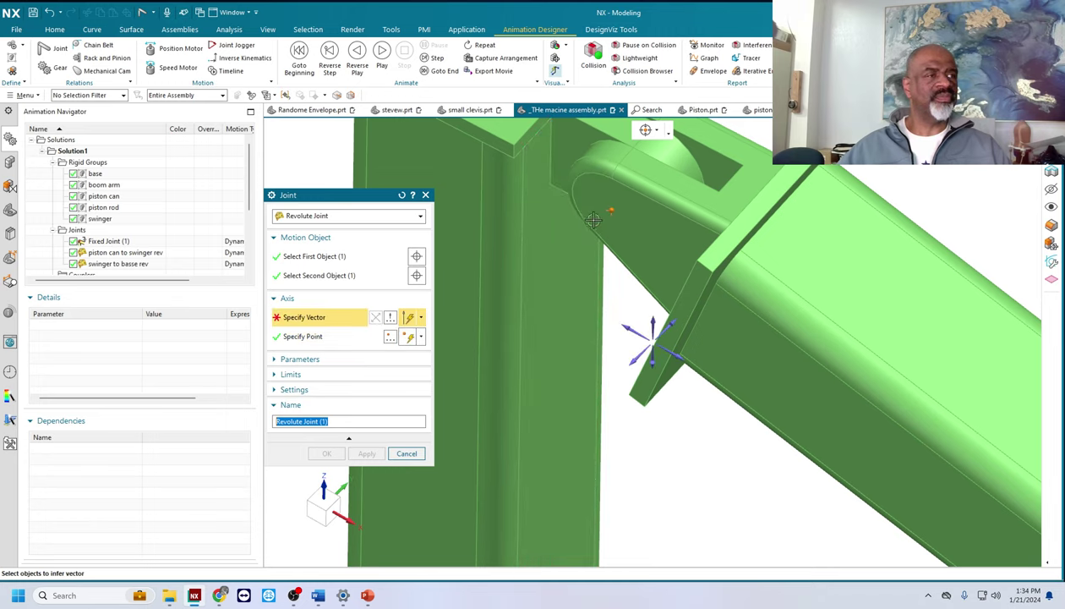
Step: Set the axis normal to the lug face, name it 'swinger to boom arm rev', and apply
middle_drag(594, 220, 641, 438)
scroll(588, 418, up, 3)
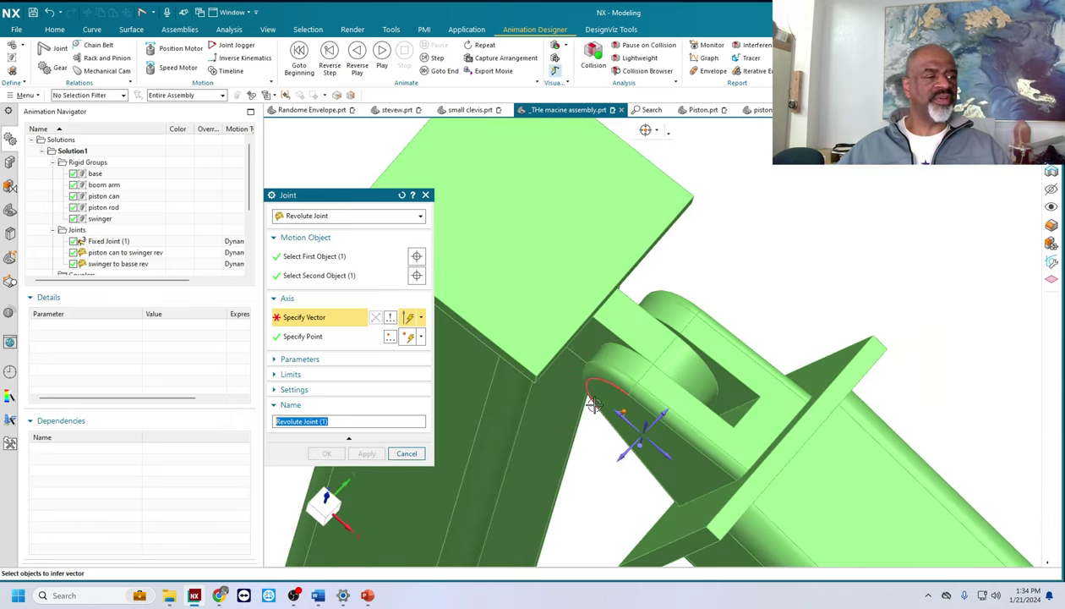
click(422, 317)
click(409, 407)
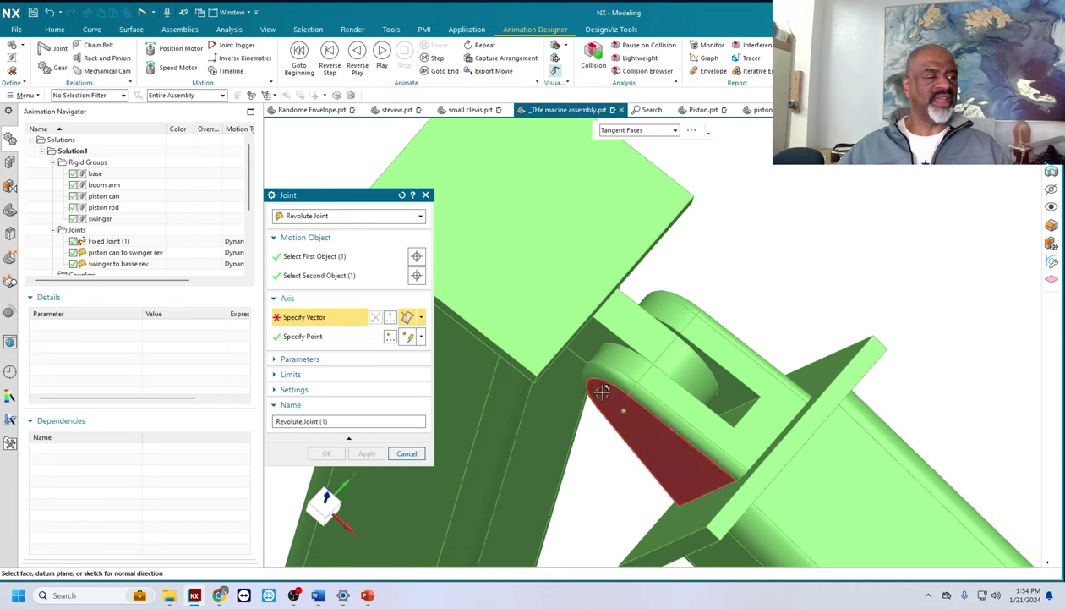
click(647, 440)
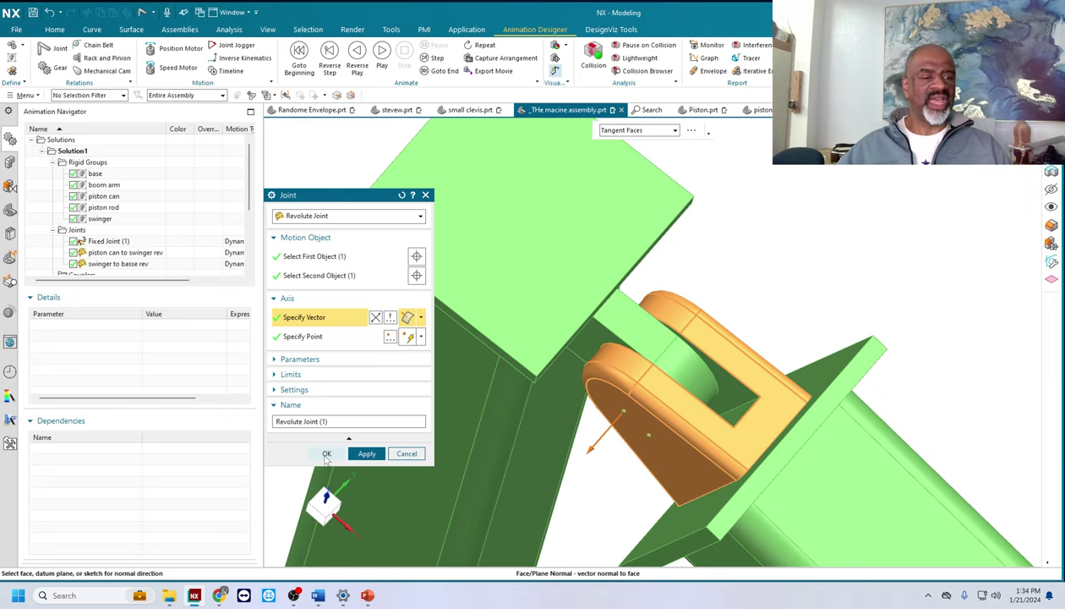
drag(323, 413, 248, 411)
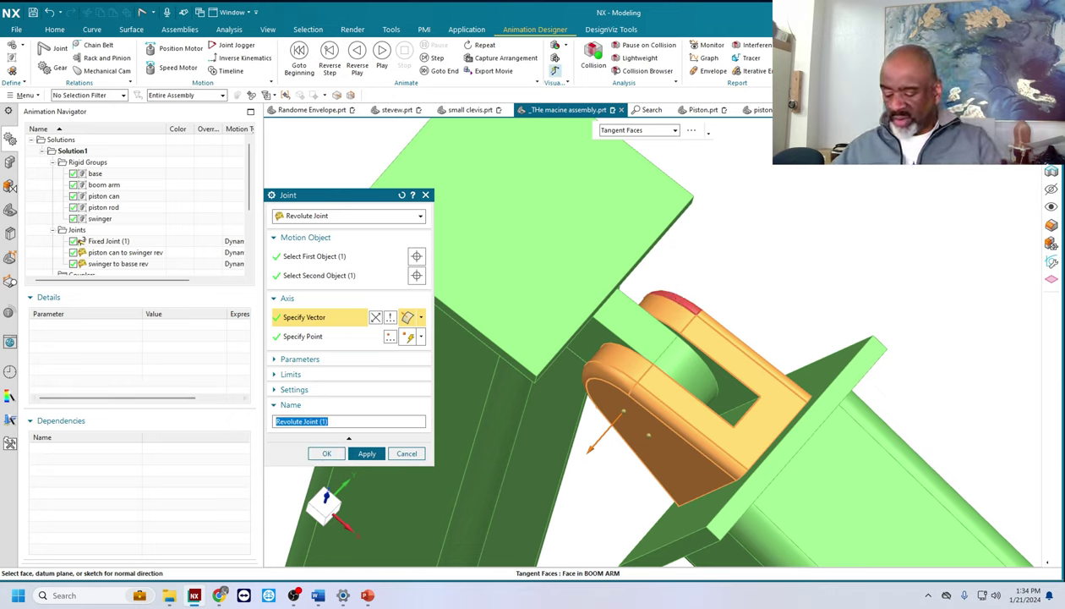
key(BackSpace)
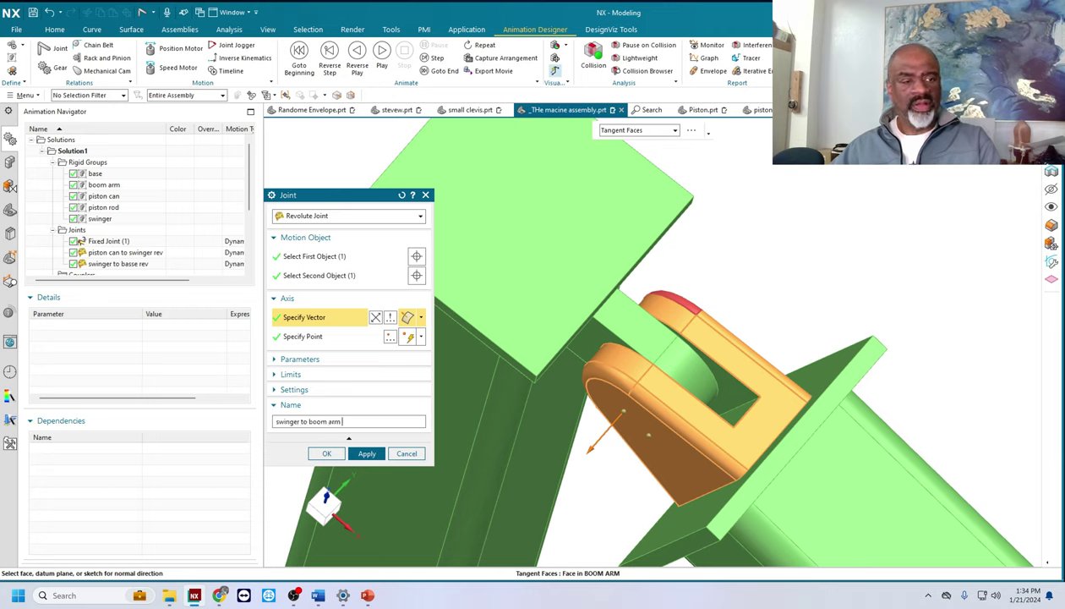
click(367, 453)
scroll(493, 255, down, 5)
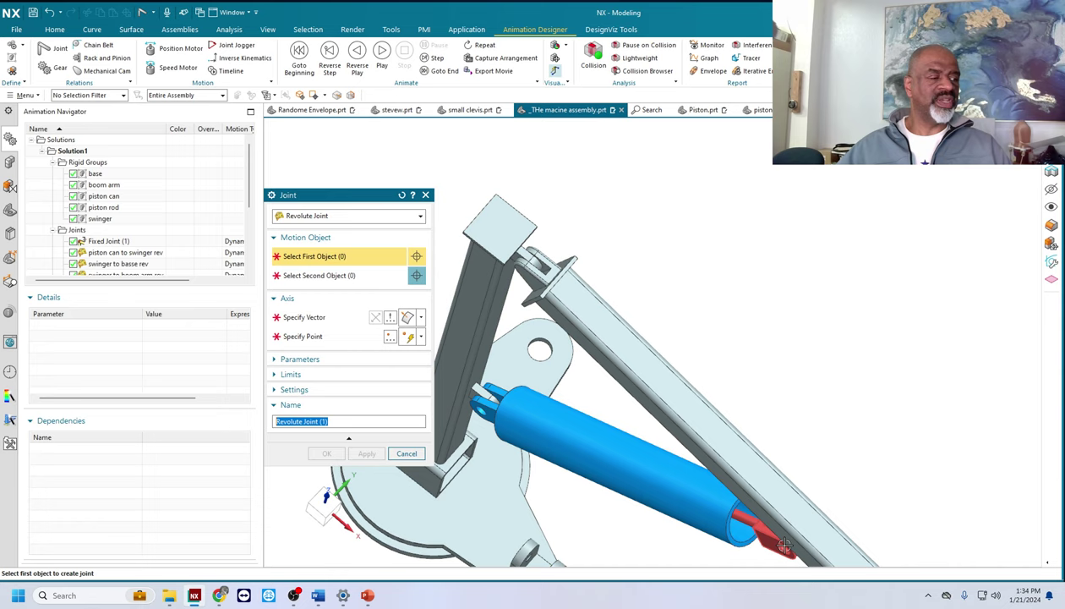
Step: Join the boom arm to the piston rod clevis, axis normal to the clevis face, at its hole centre
middle_drag(711, 343, 741, 358)
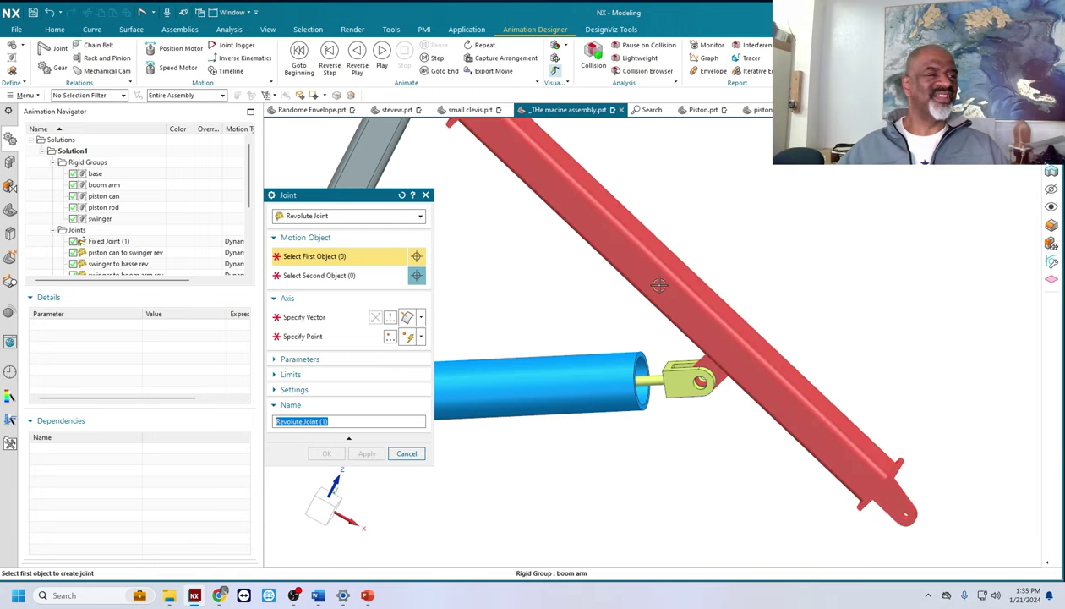
click(606, 279)
click(687, 377)
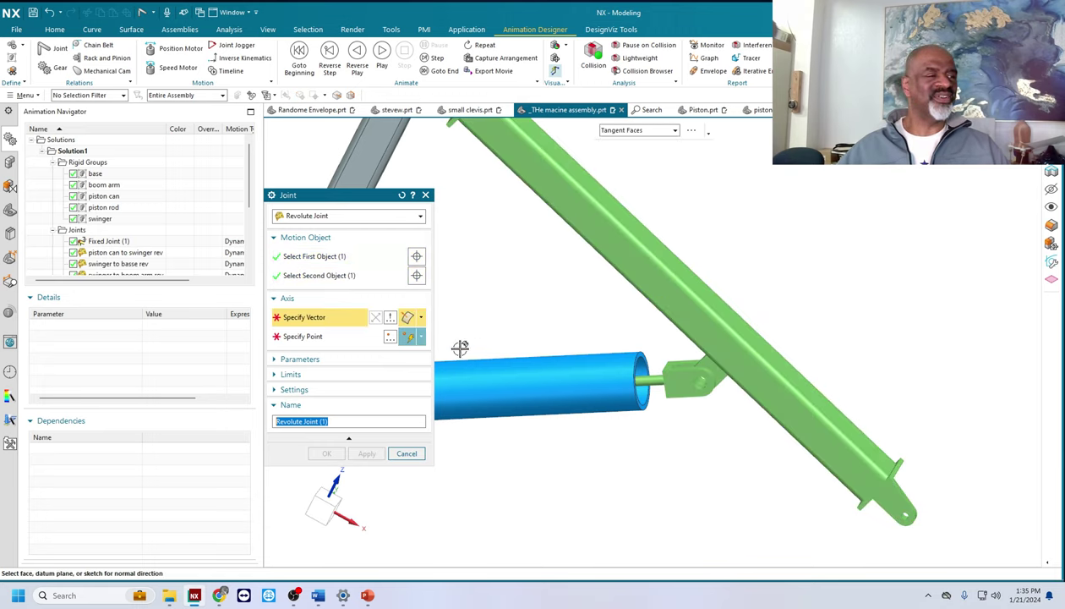
scroll(702, 392, up, 3)
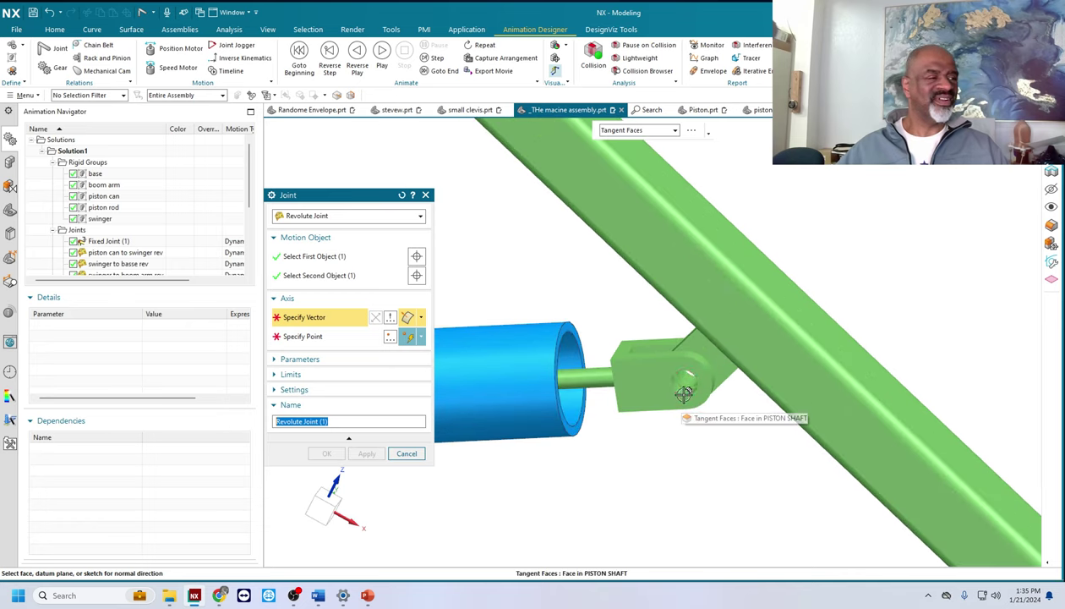
click(684, 390)
middle_drag(721, 416, 705, 421)
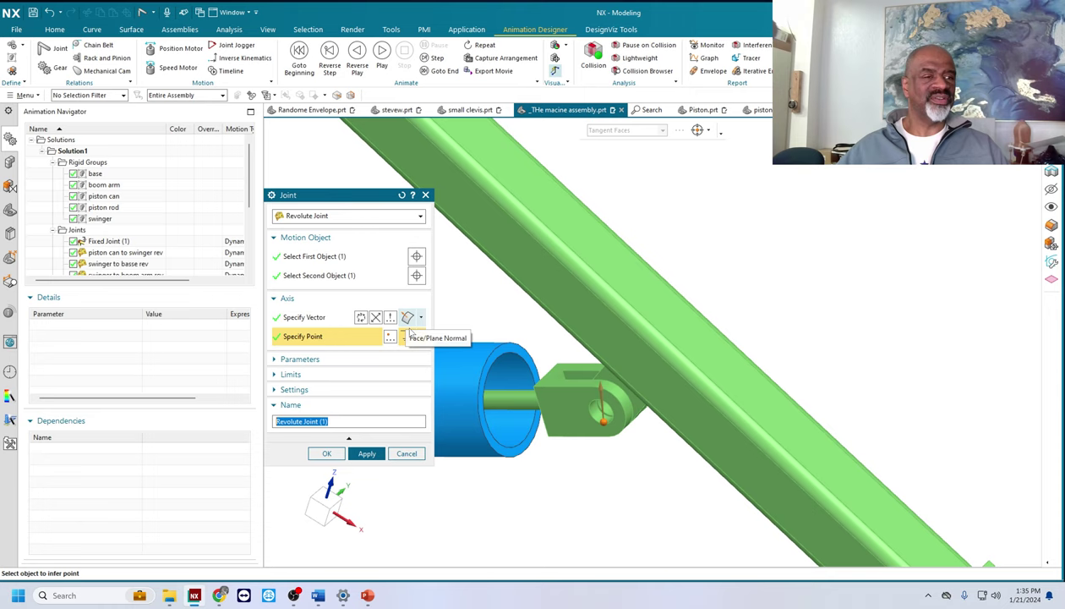
click(343, 317)
click(552, 413)
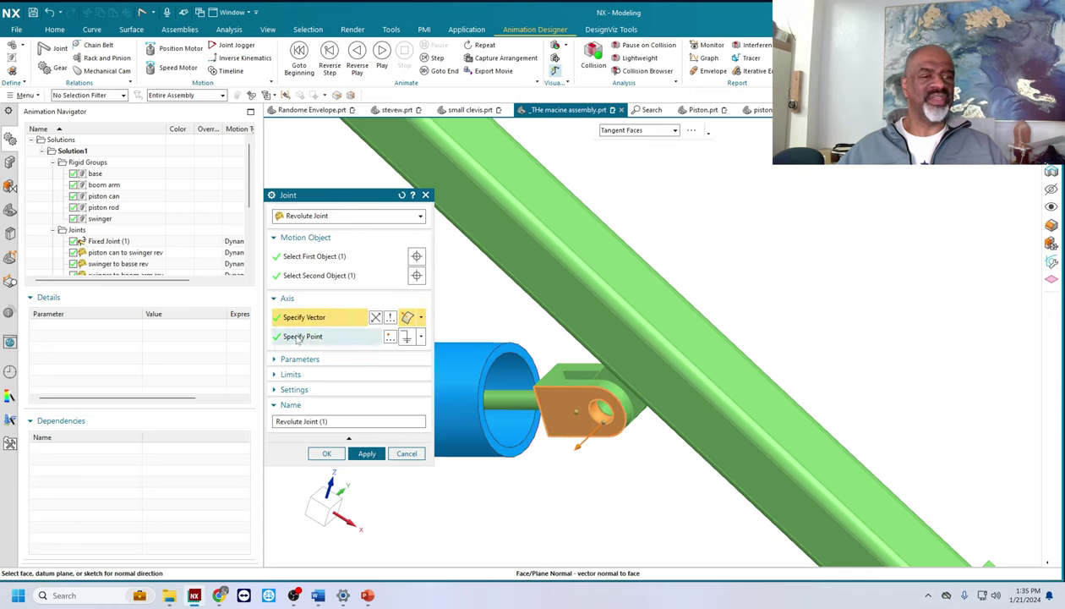
click(587, 414)
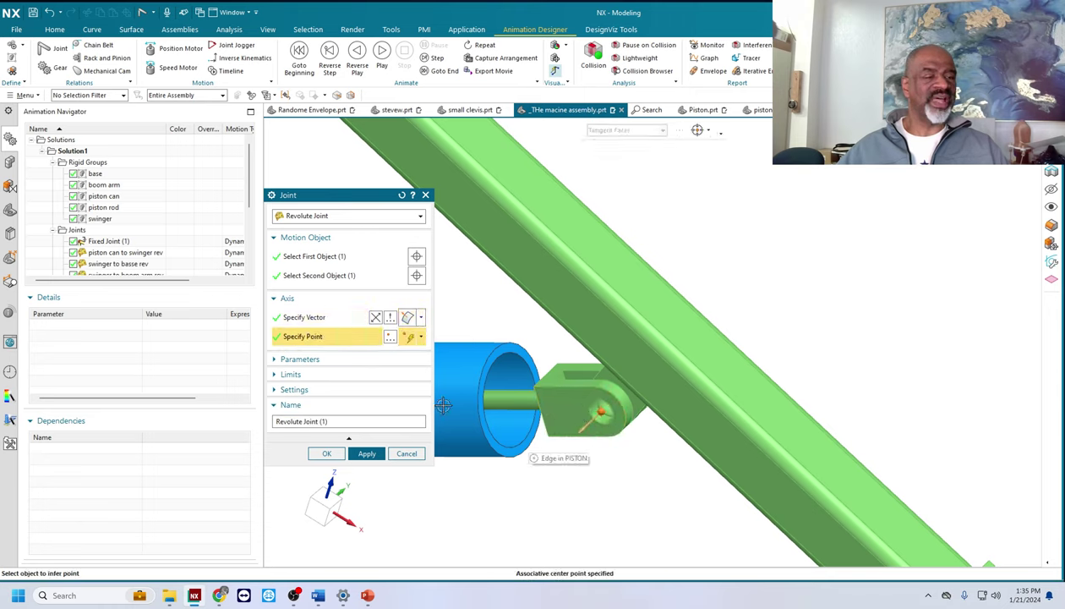
Step: Name the joint 'boom arm to piston rod rev' and create it
triple_click(323, 420)
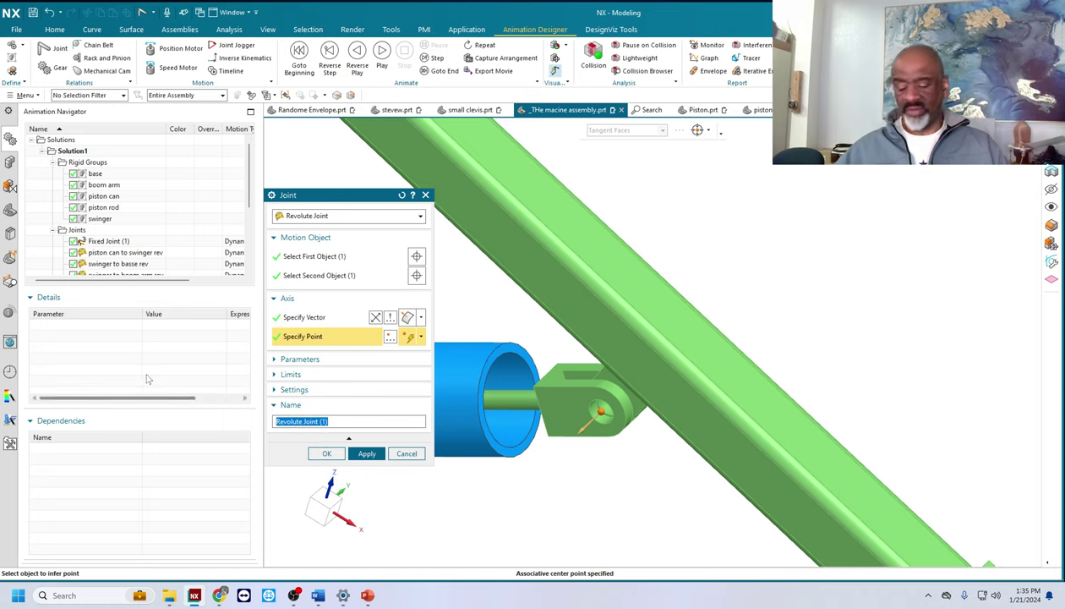
text(boom arm to piston rod rev)
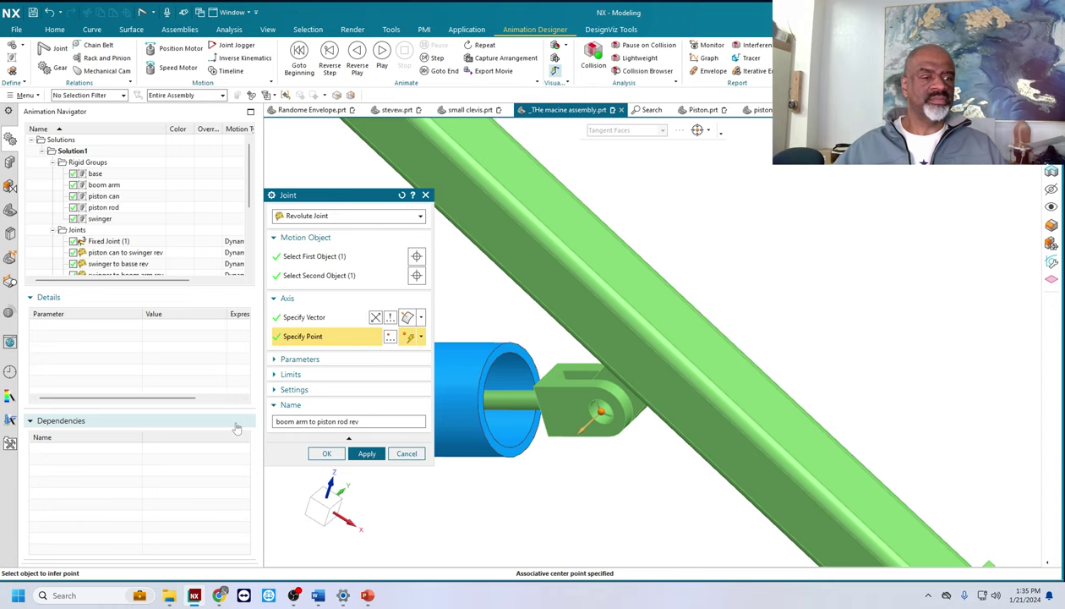
click(366, 453)
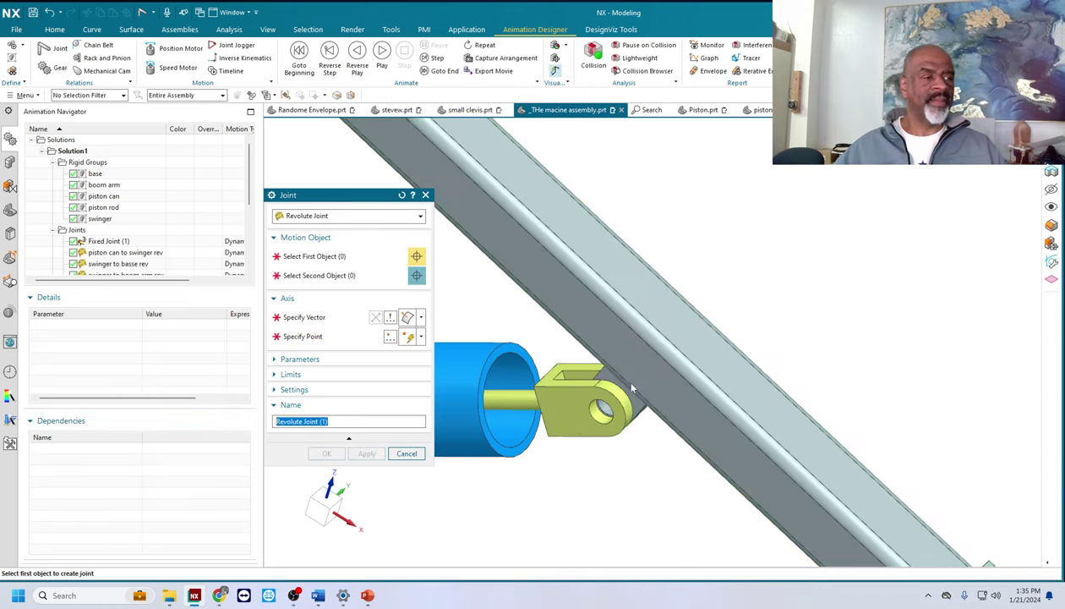
scroll(607, 369, down, 5)
middle_drag(596, 374, 622, 365)
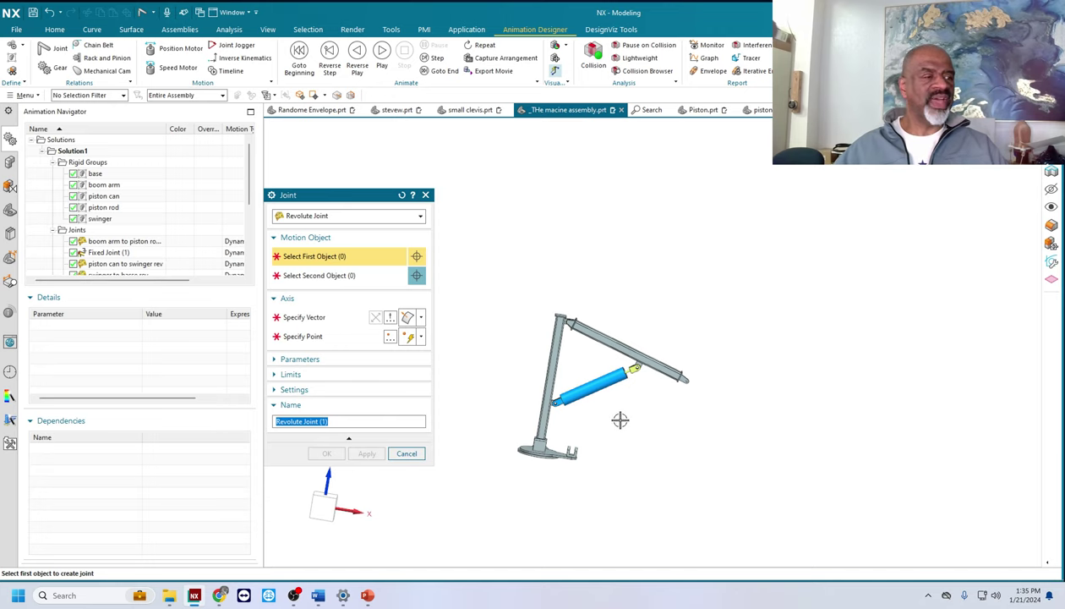
scroll(621, 419, up, 2)
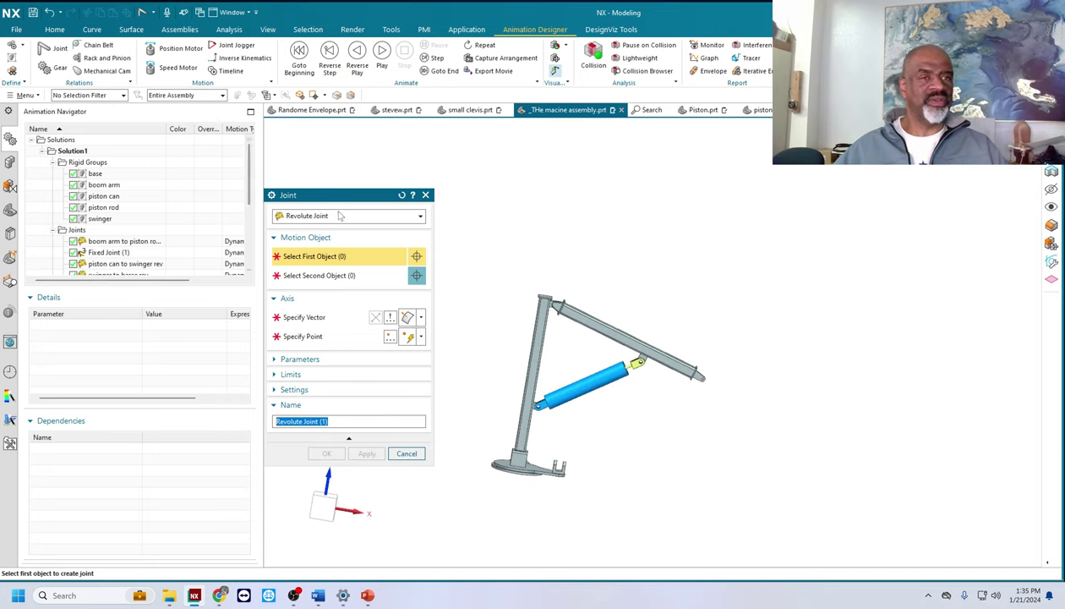
Step: Switch to a Slider Joint connecting the piston rod to the piston cylinder
click(338, 215)
click(310, 256)
scroll(507, 419, up, 2)
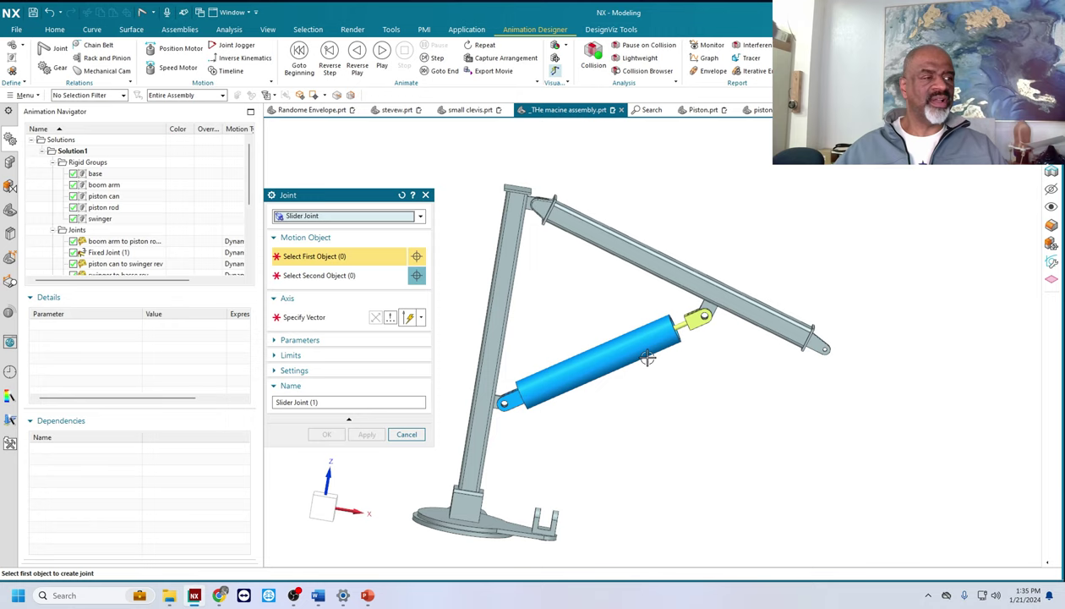
click(695, 315)
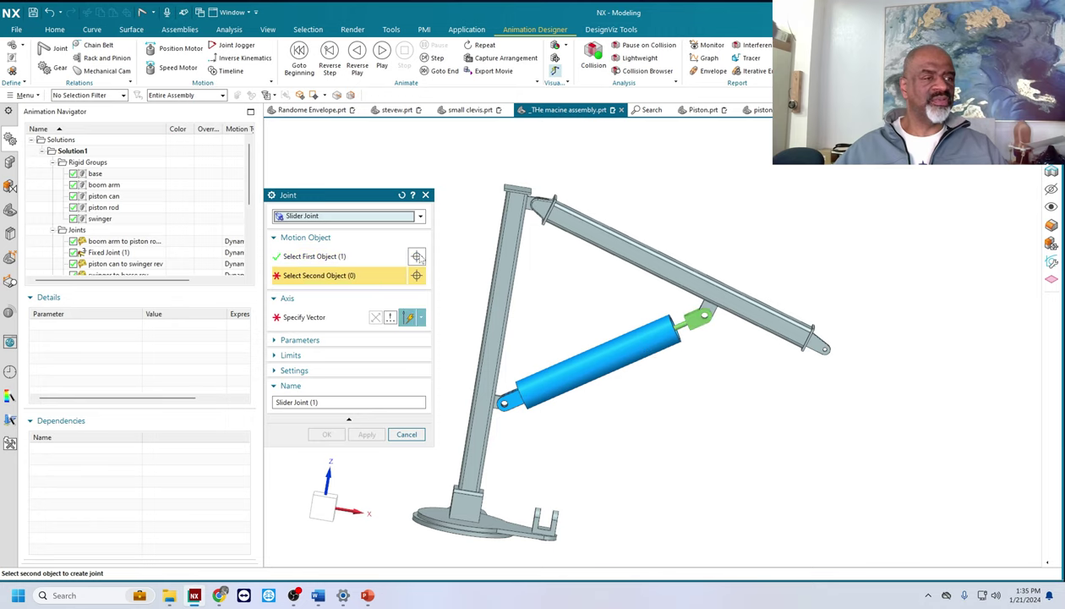
click(593, 370)
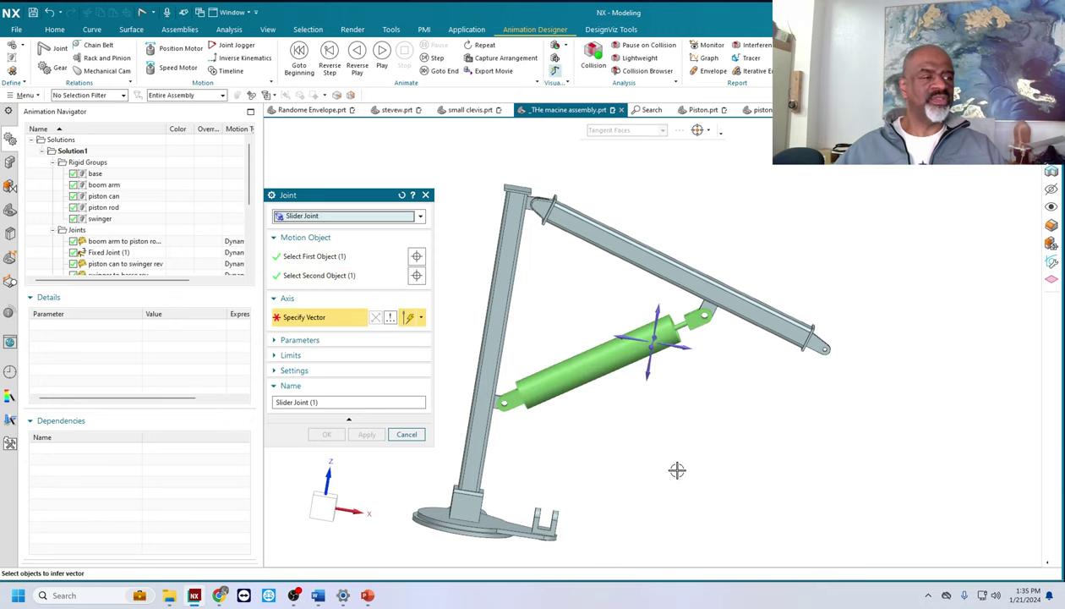
Step: Make the slider axis normal to the cylinder's rim face and create the joint
scroll(659, 474, up, 4)
scroll(673, 363, up, 1)
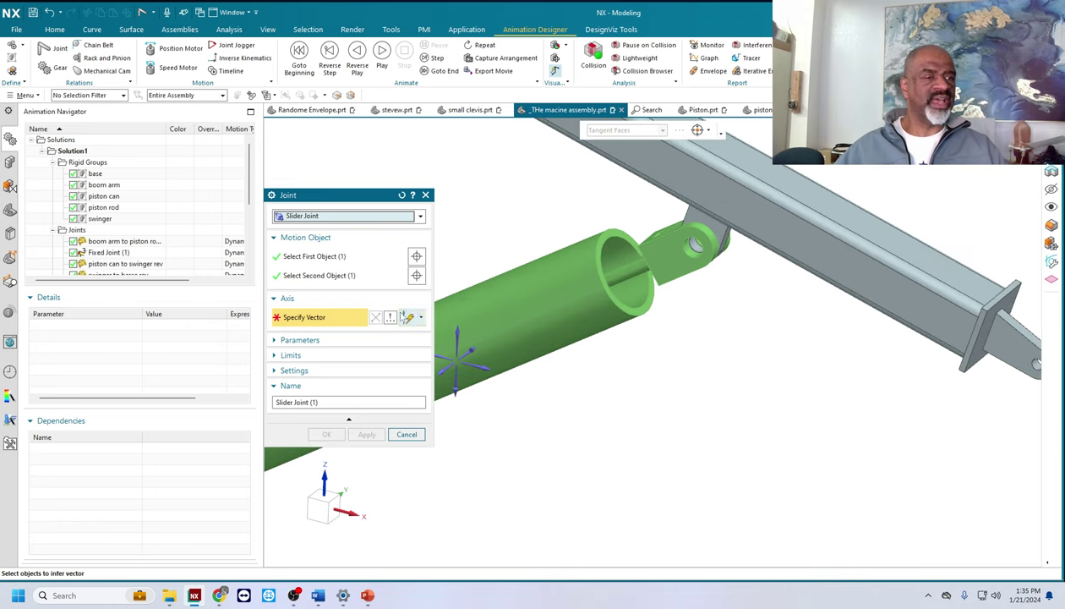
click(420, 317)
click(408, 534)
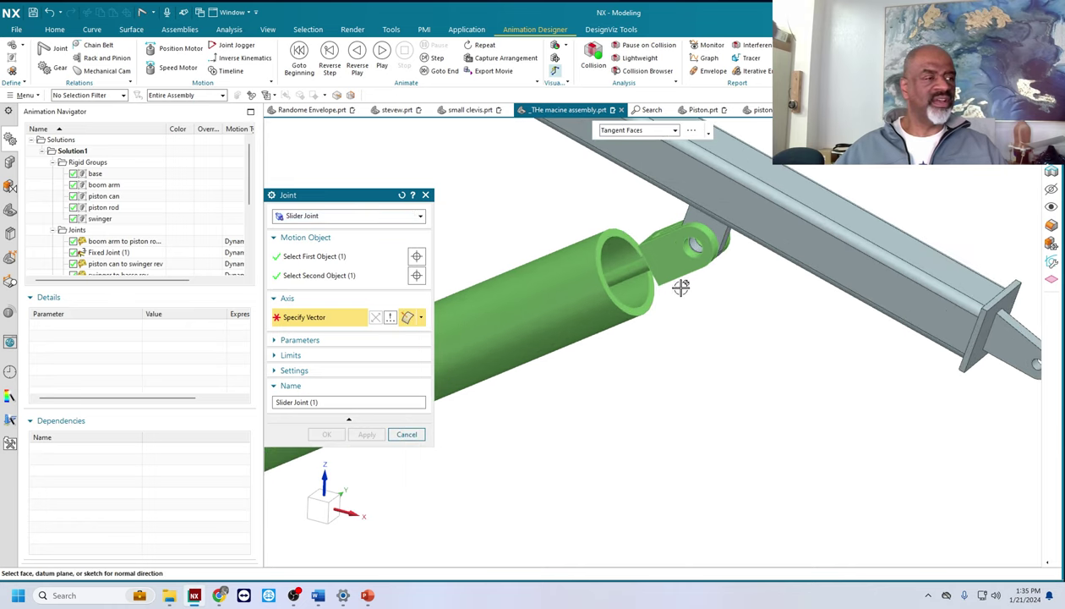
scroll(682, 285, up, 3)
click(574, 372)
scroll(643, 389, down, 4)
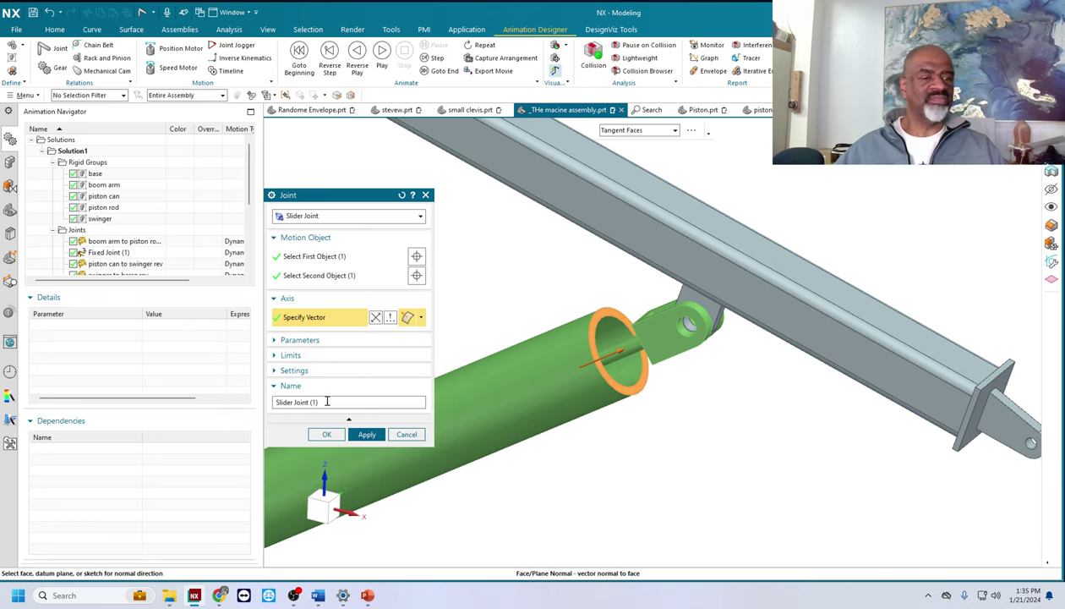
click(367, 434)
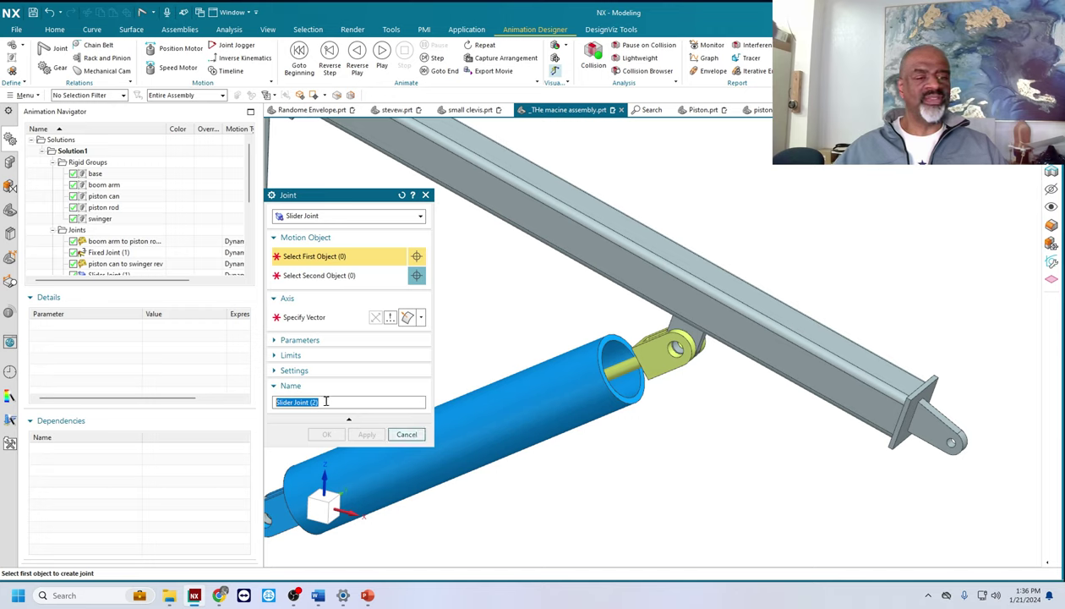
Step: Close the Joint dialog and rename Slider Joint (1) to 'piston can to piston rod slider'
click(407, 434)
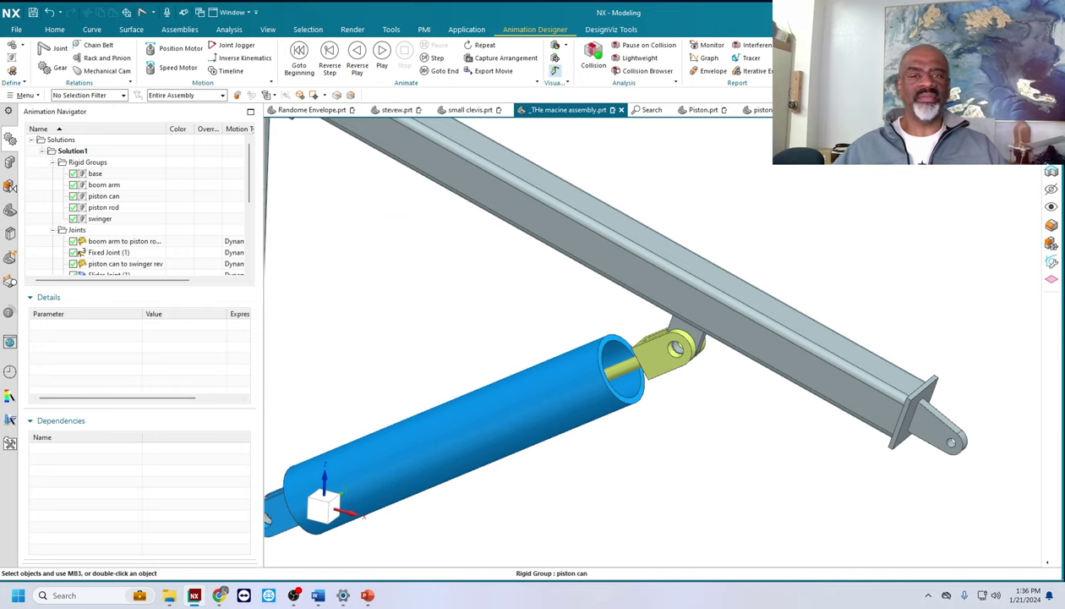
drag(247, 195, 249, 212)
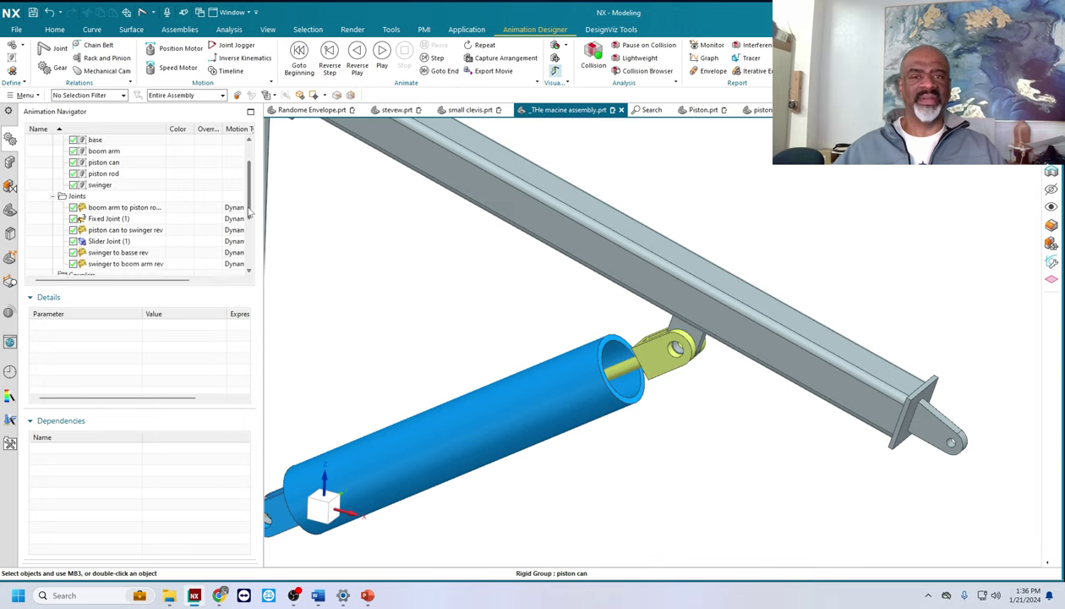
click(109, 243)
right_click(109, 243)
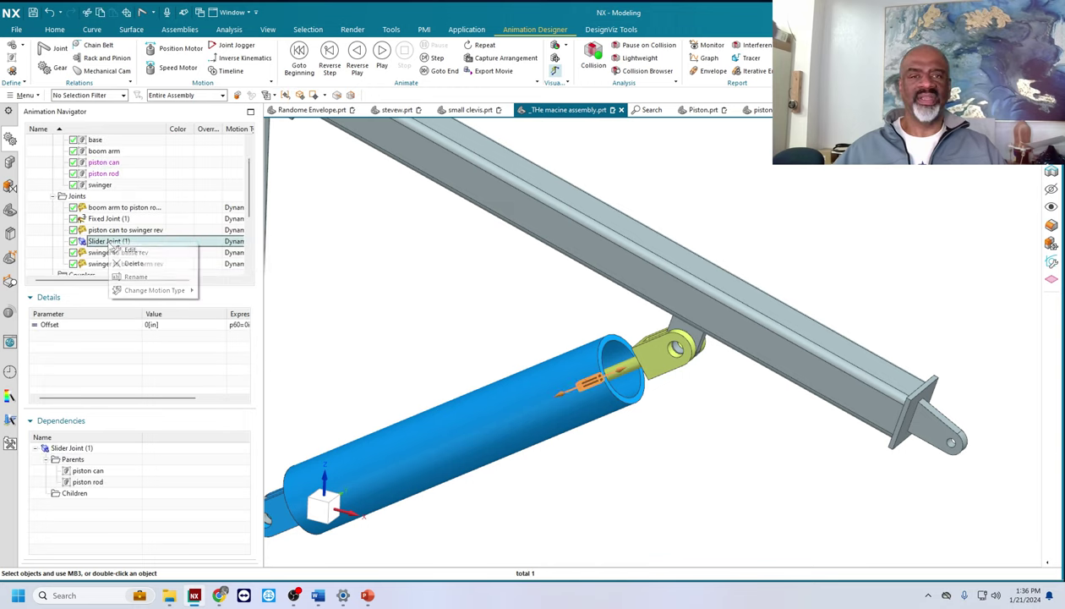
click(127, 276)
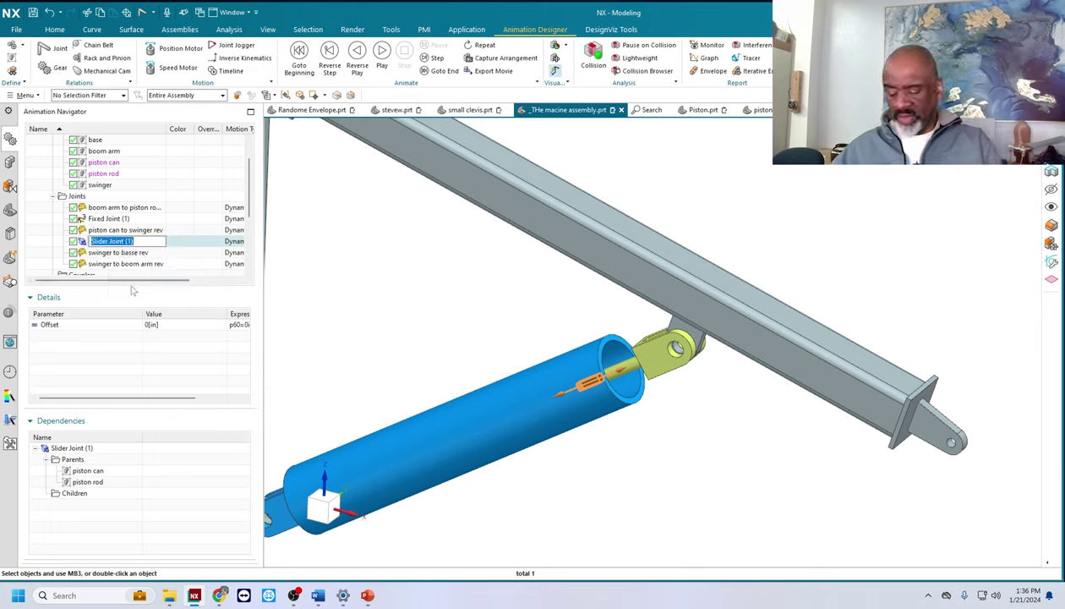
text(sli)
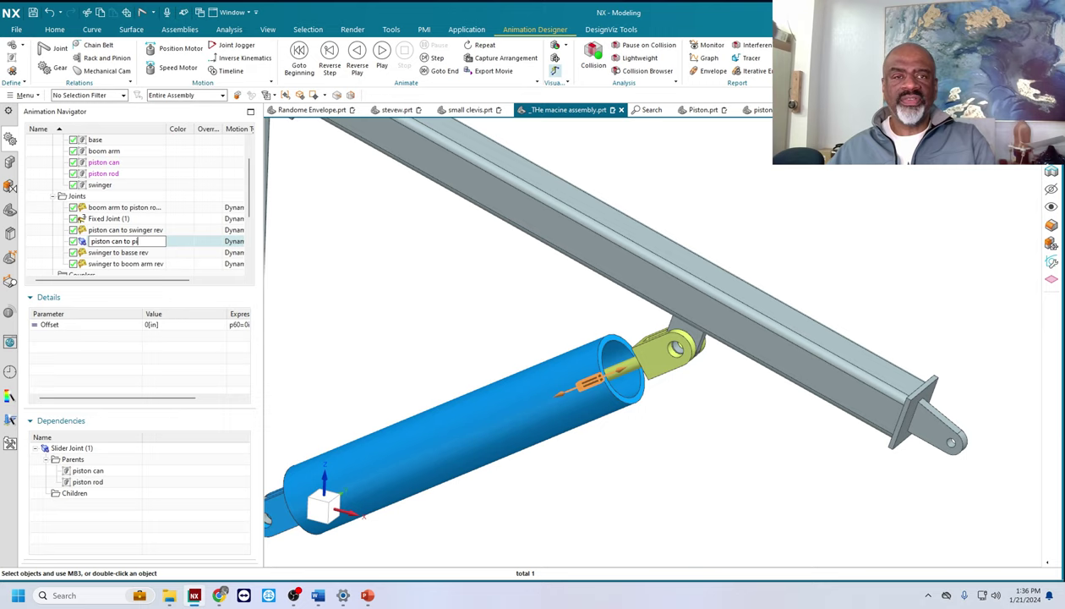
text(d sle)
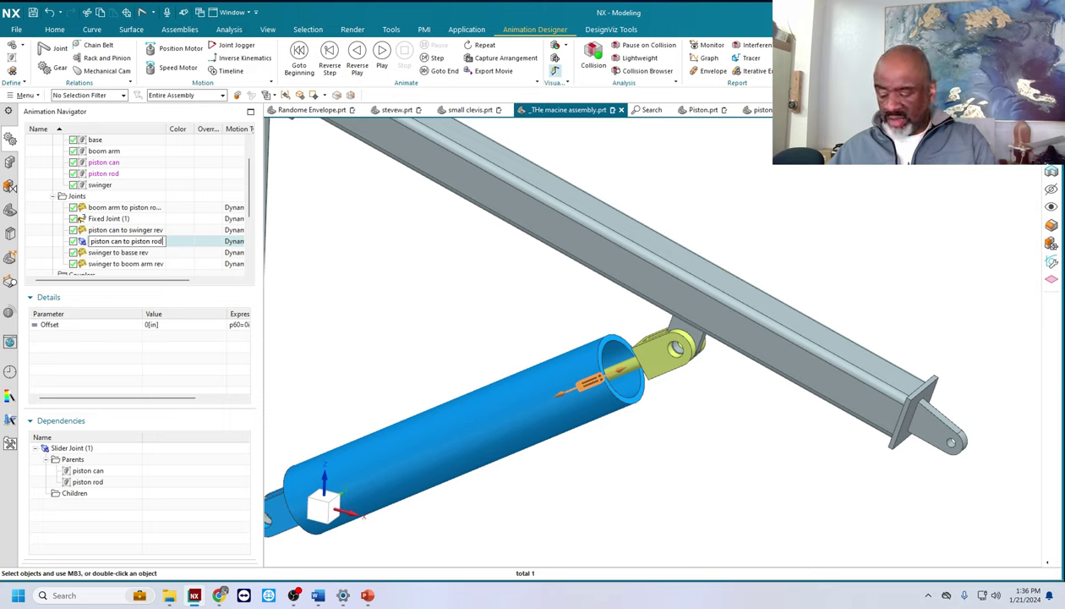
key(BackSpace)
key(BackSpace)
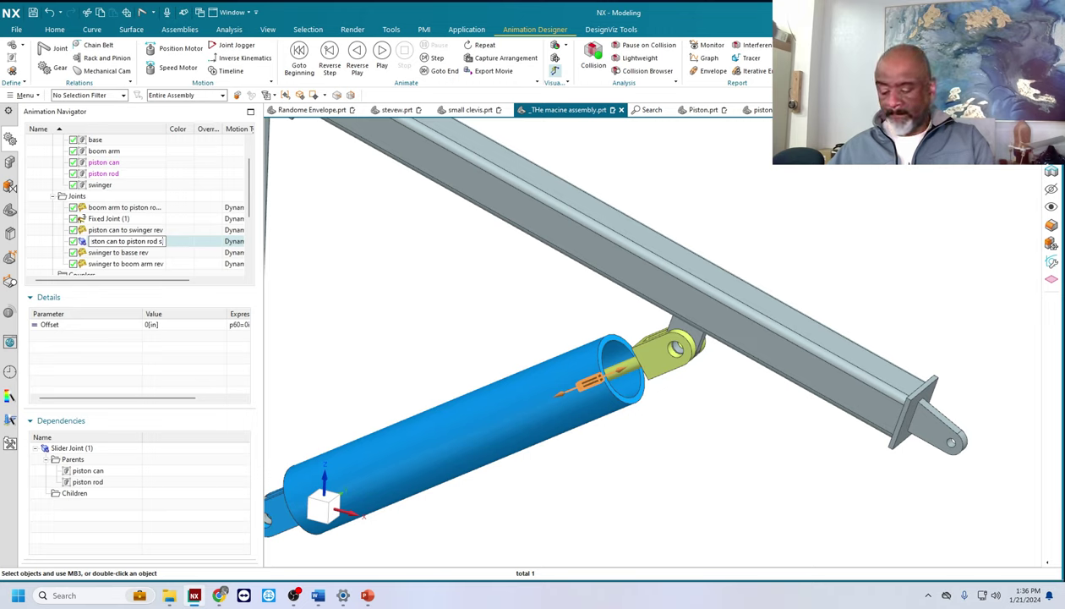
text(lider)
key(Return)
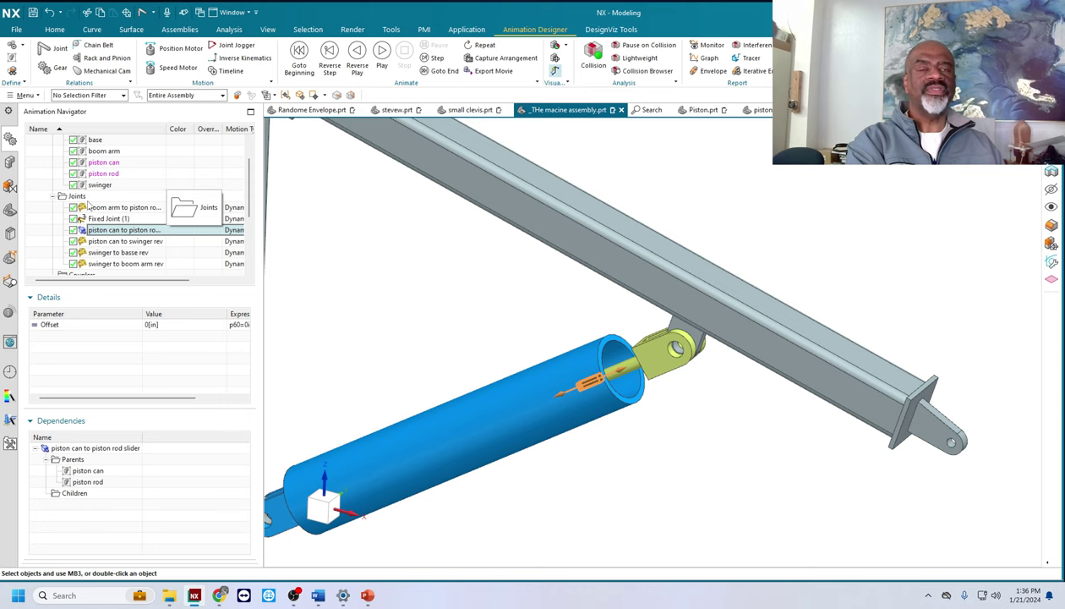
Step: Zoom out and rotate the assembly, pick the piston can, then select the Motors node
scroll(471, 307, down, 2)
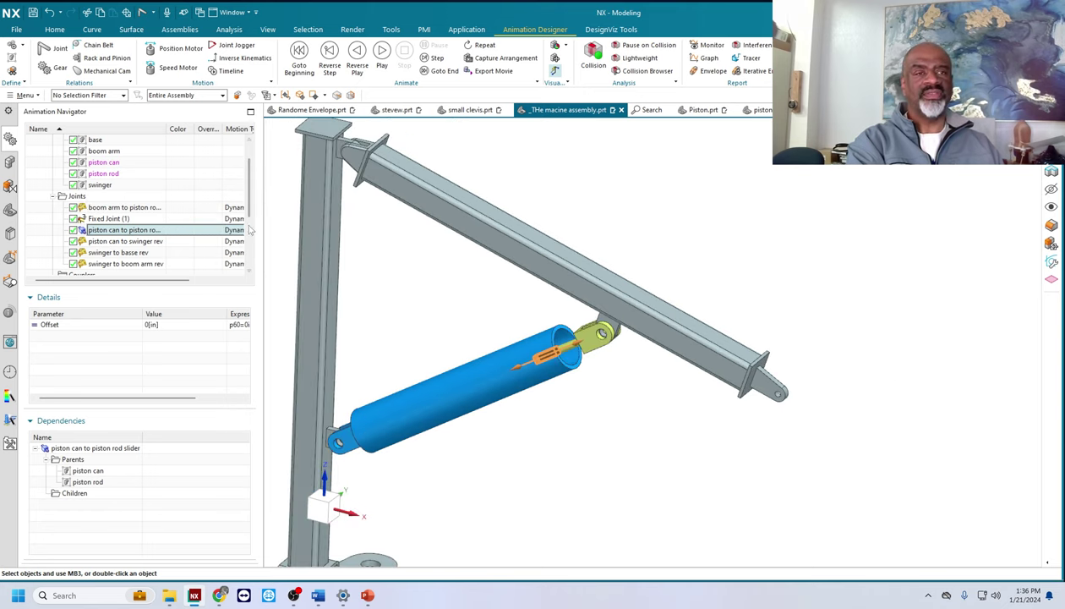
mouse_move(250, 212)
mouse_down()
mouse_move(250, 248)
mouse_move(250, 230)
mouse_up()
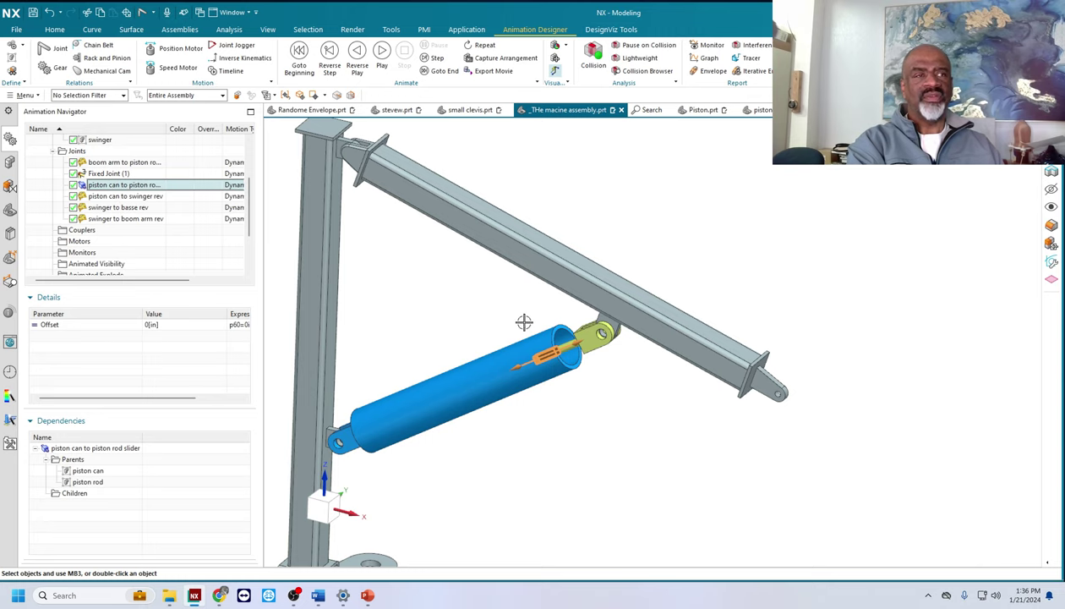
scroll(524, 321, down, 2)
middle_drag(592, 376, 594, 373)
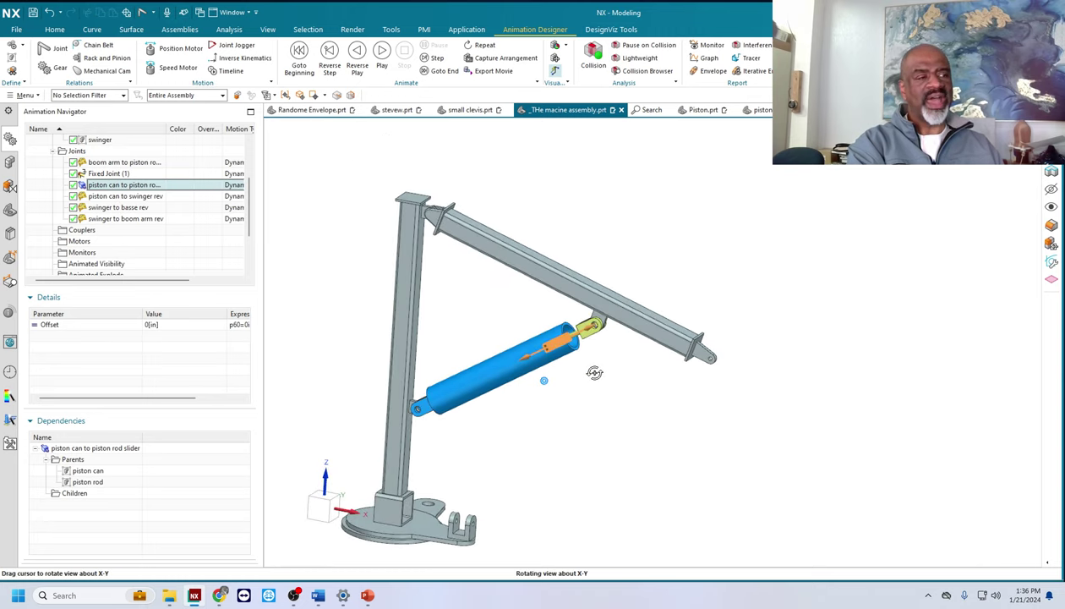
click(549, 350)
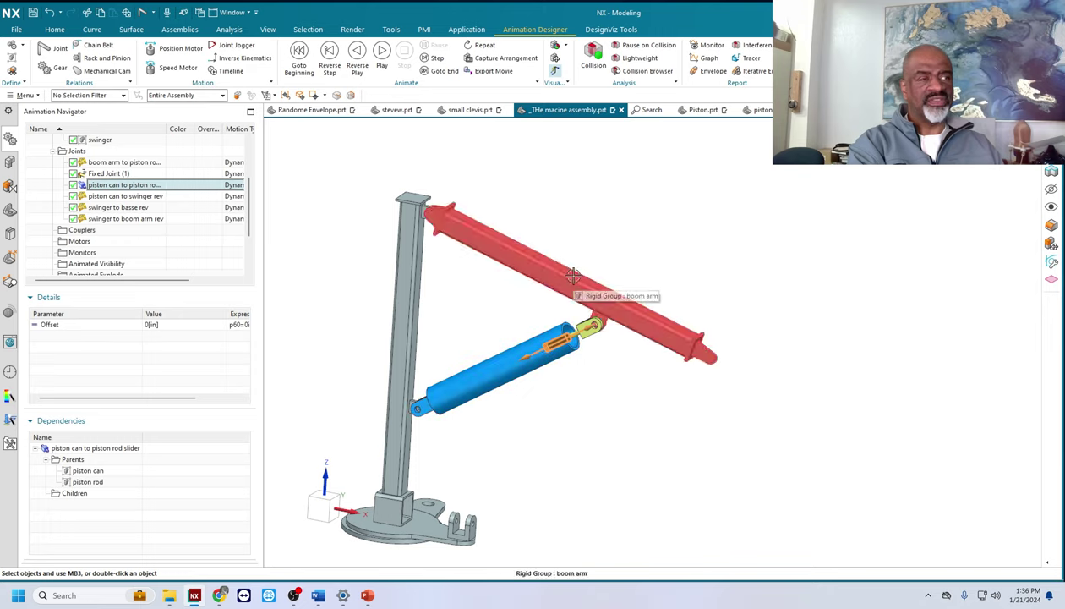
scroll(660, 239, down, 2)
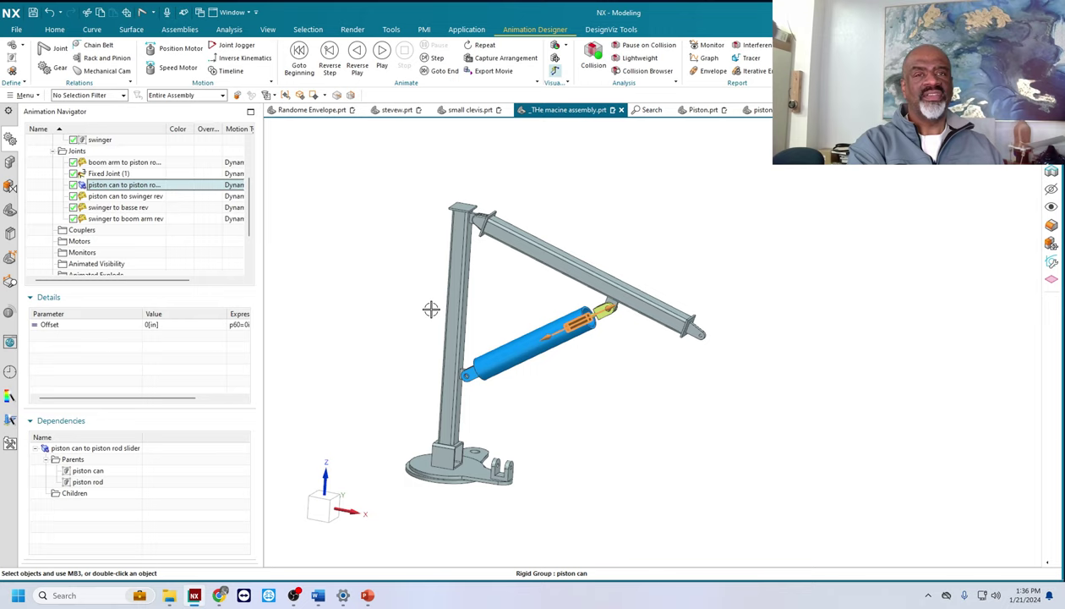
click(138, 243)
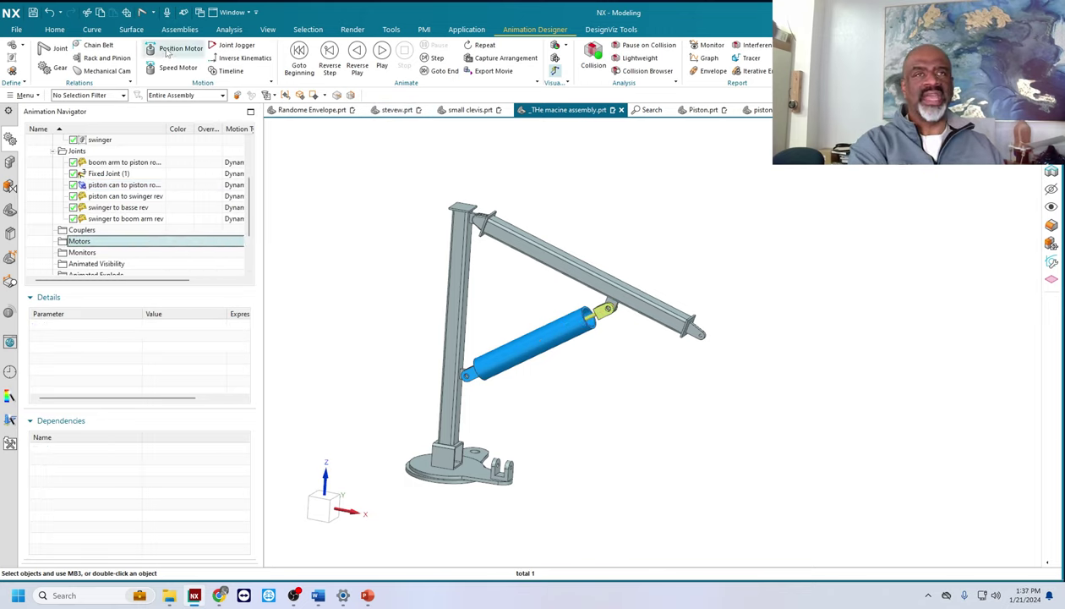
Step: Drive the piston can to piston rod slider, first event ending at 2 s with distance 10
click(176, 51)
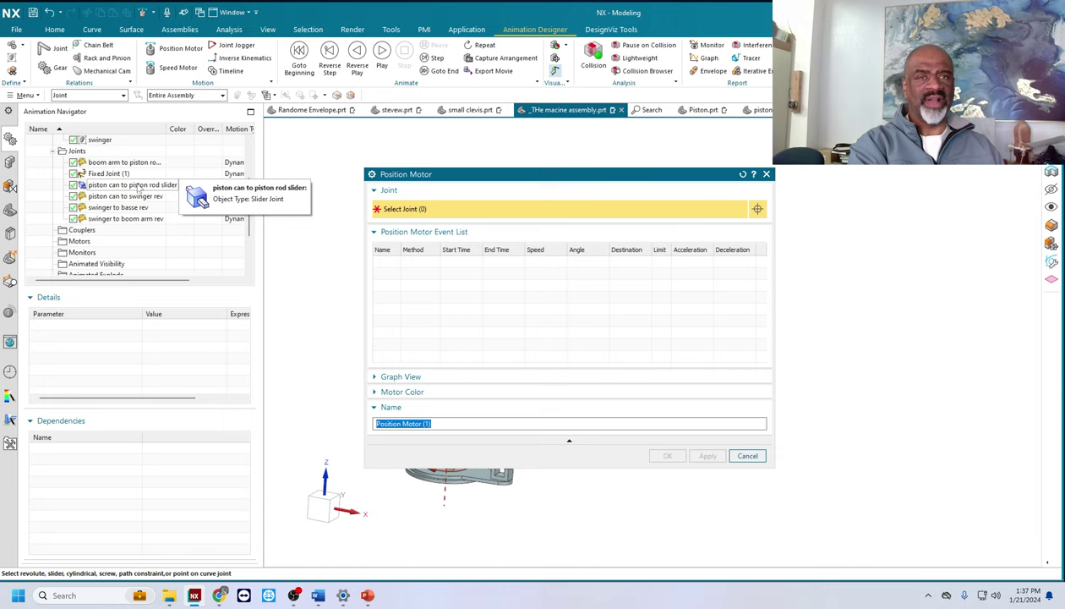
click(136, 185)
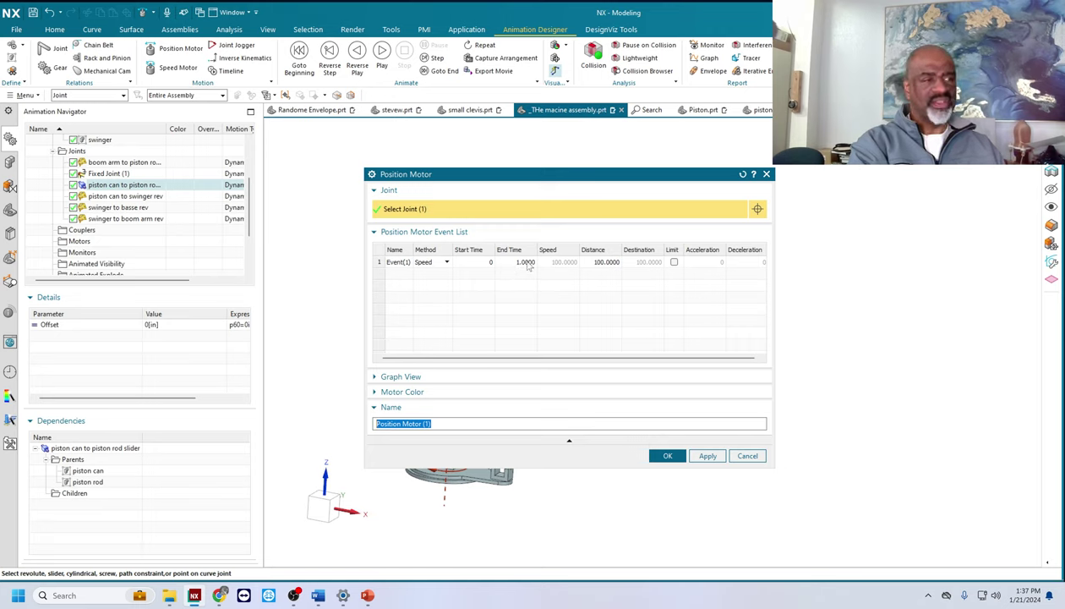
click(525, 262)
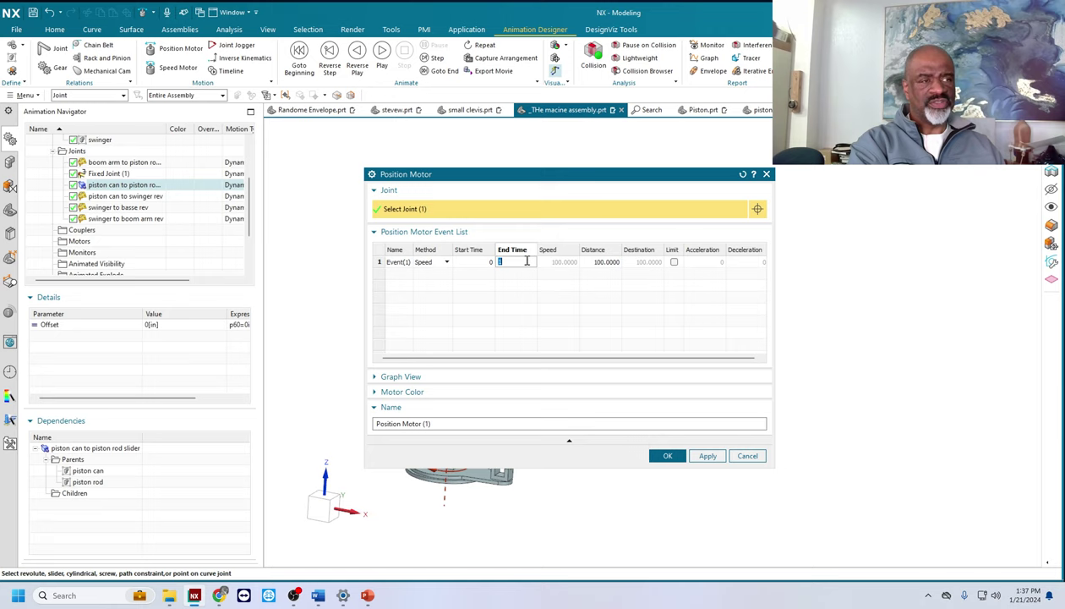
text(2)
click(606, 265)
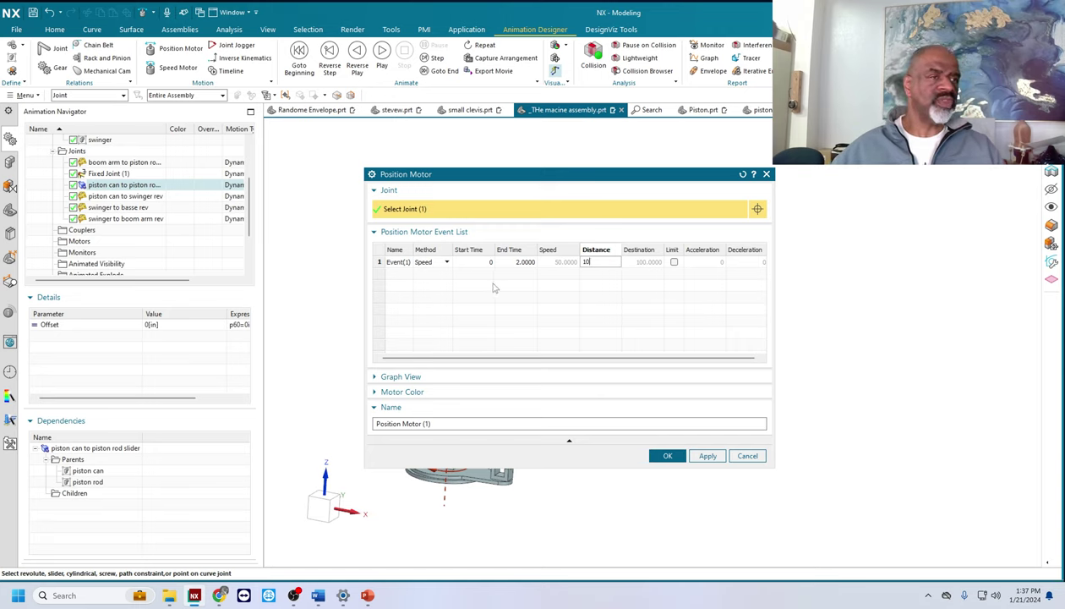
click(398, 279)
Step: Insert Event(2) ending at 4 s with a distance of -10
right_click(397, 279)
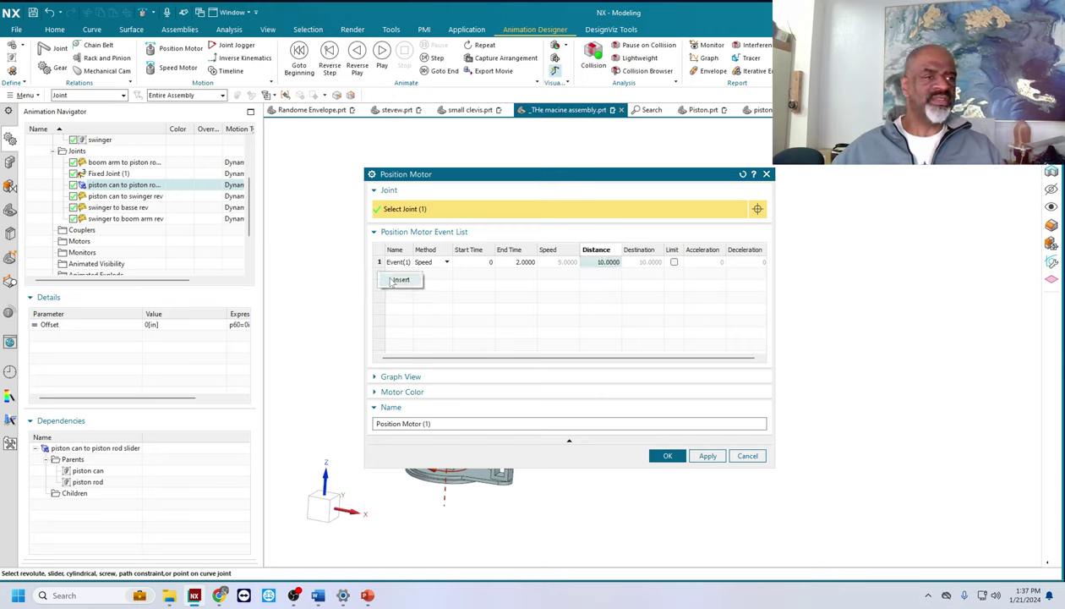
click(404, 282)
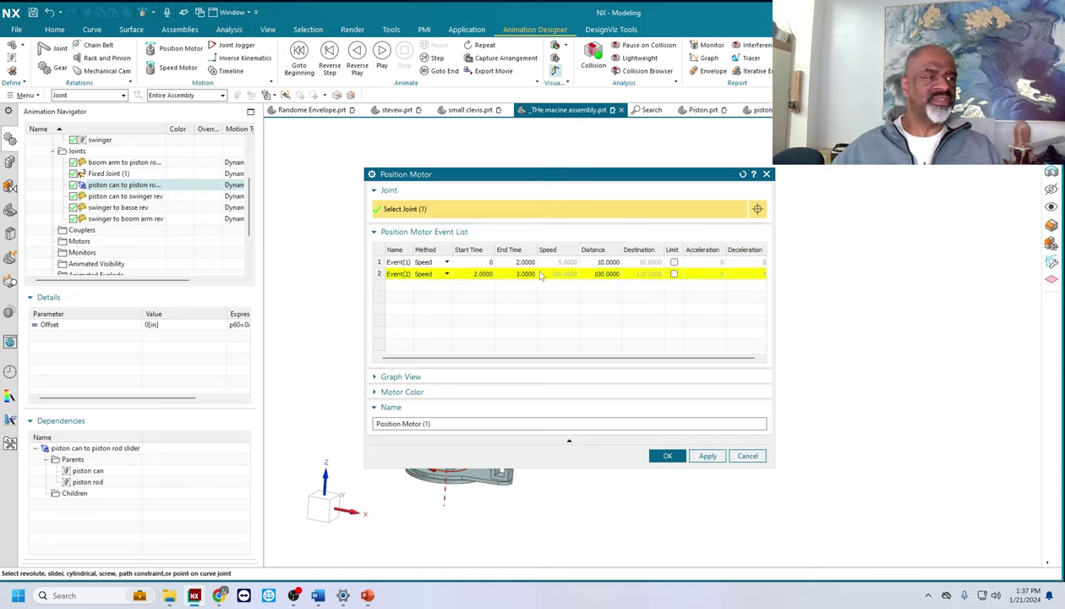
double_click(523, 273)
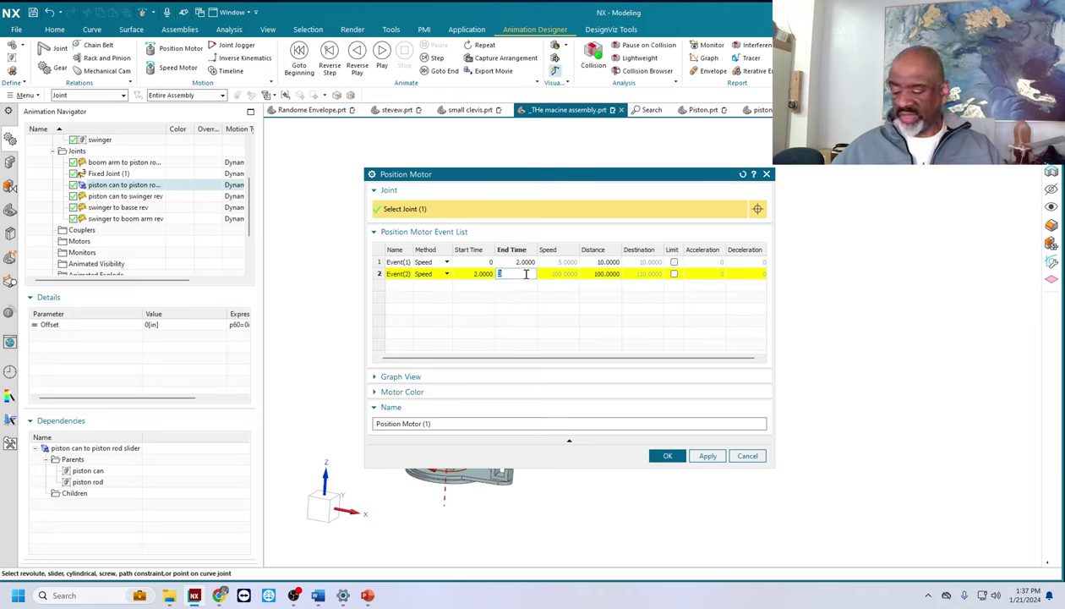
text(4)
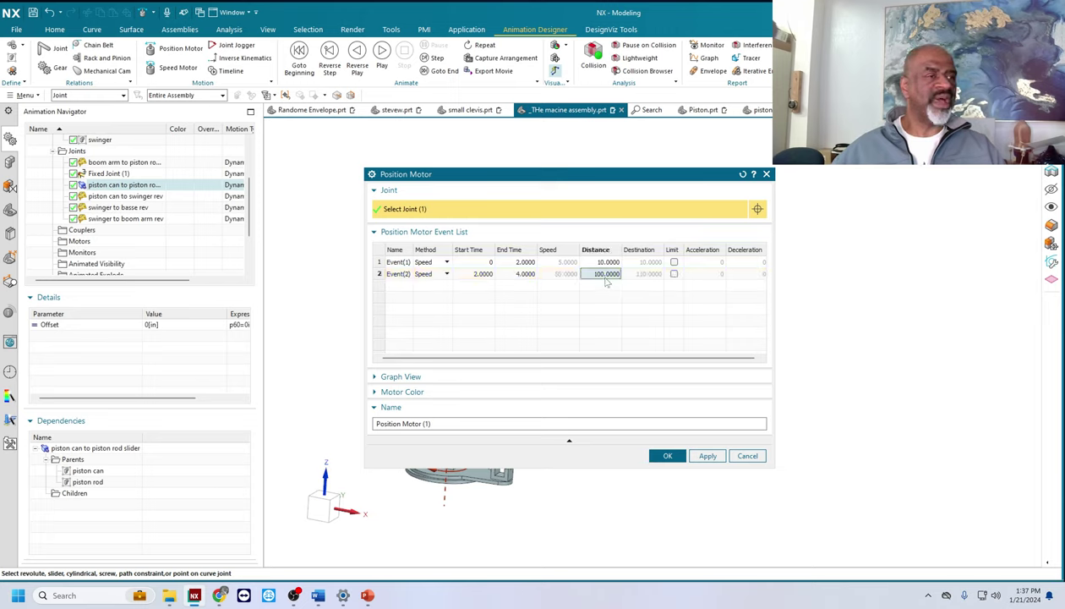
double_click(607, 275)
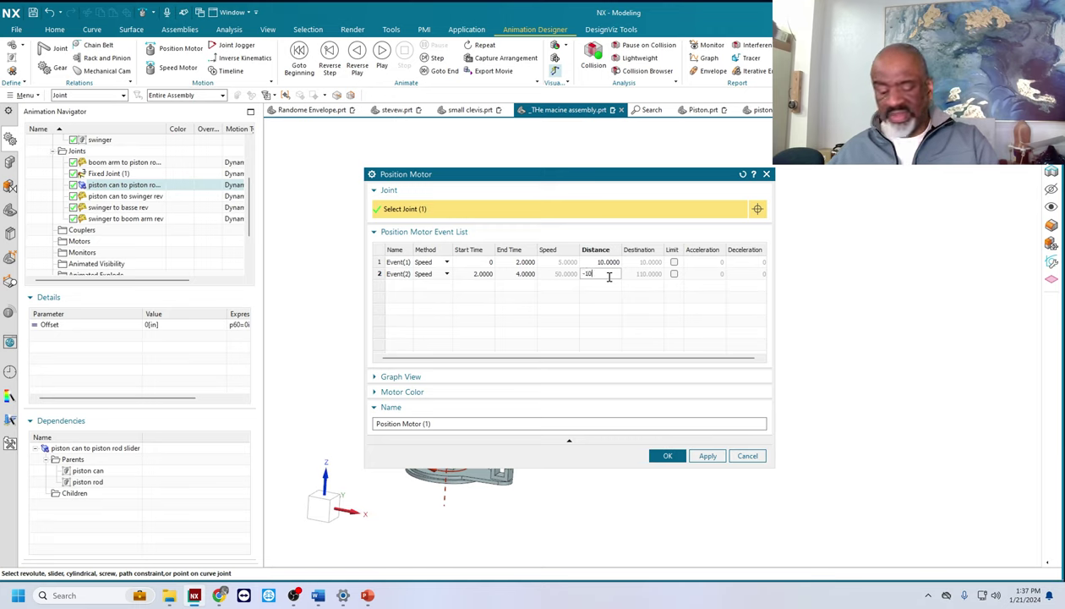
text(-10)
click(375, 288)
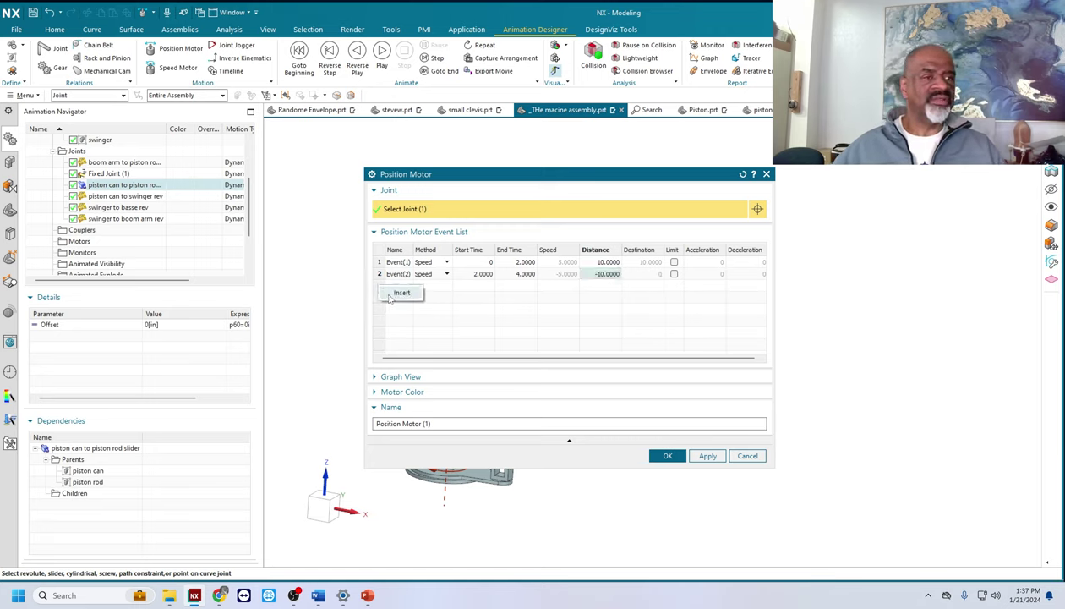
Step: Insert Event(3) ending at 6 s with a distance of 10
click(404, 287)
double_click(526, 285)
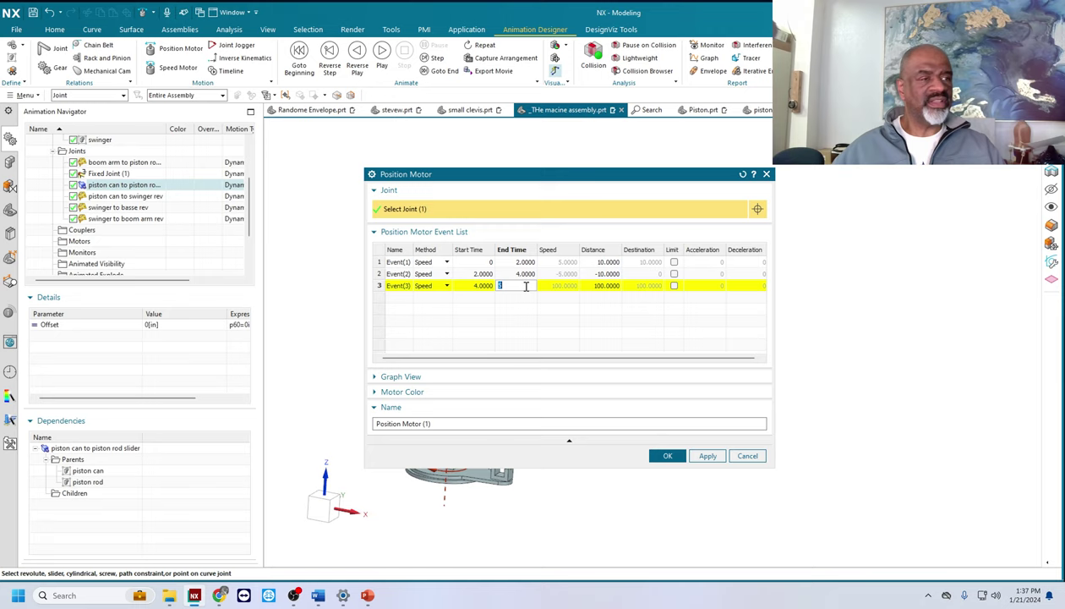
click(602, 286)
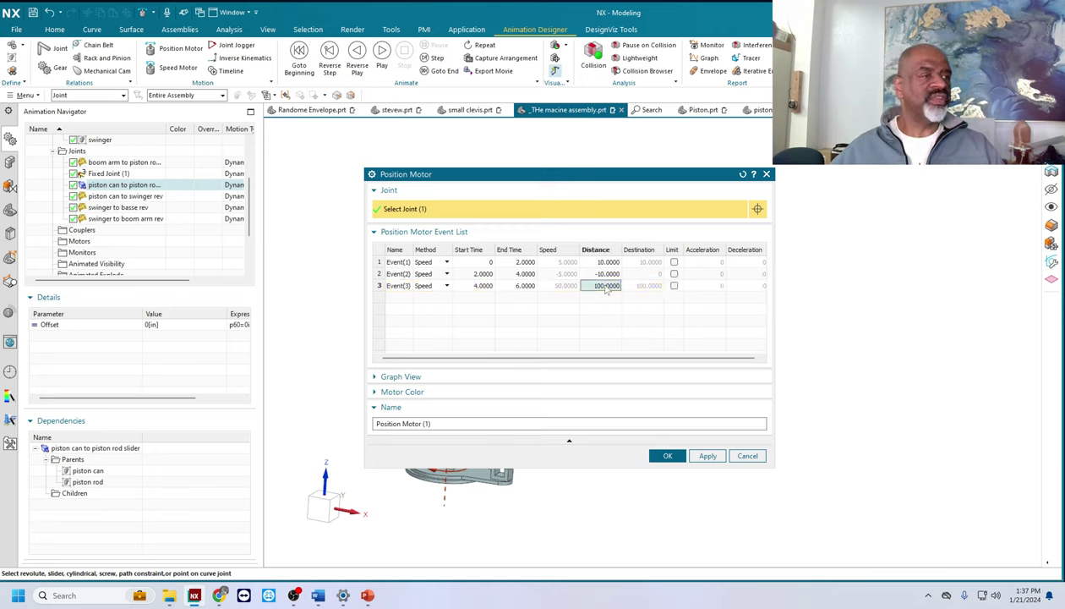
click(604, 286)
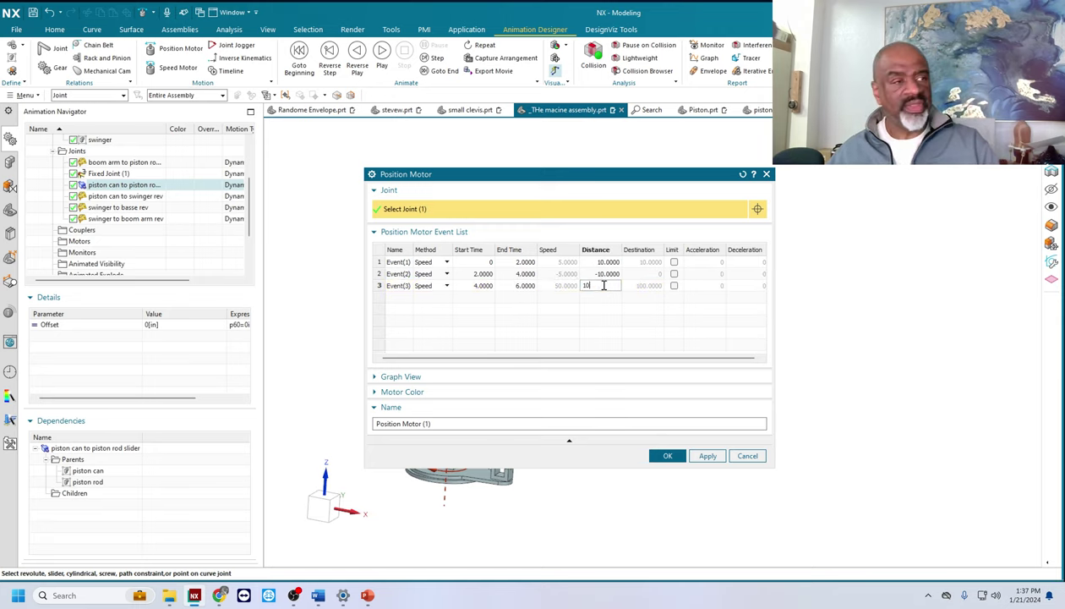
text(10)
click(372, 295)
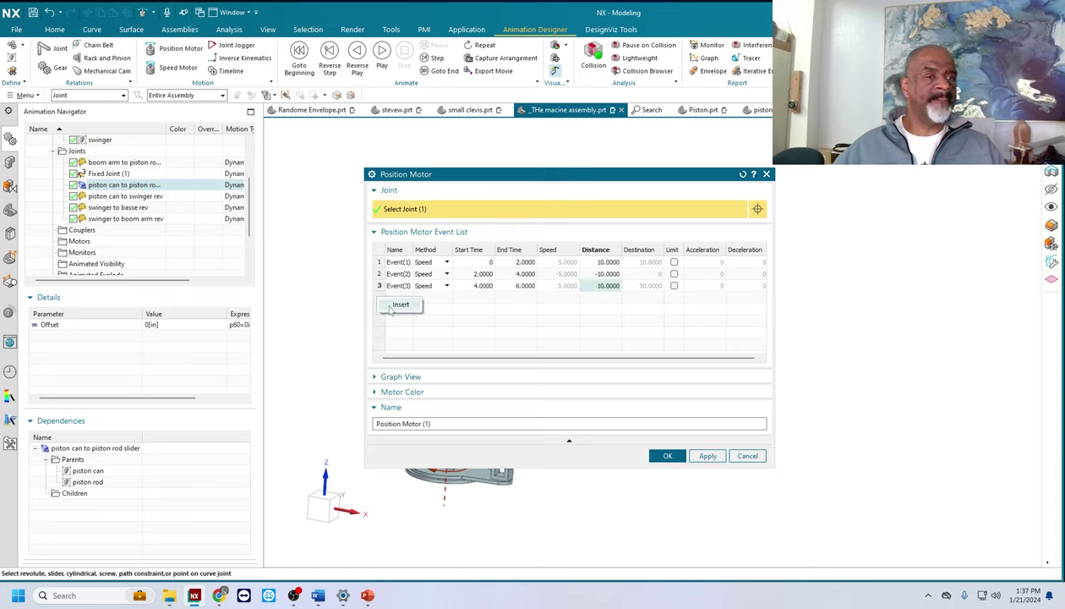
Step: Add Event(4) ending at 8 s with -10 distance, and Event(5) spanning 8–10 s
click(397, 298)
double_click(526, 298)
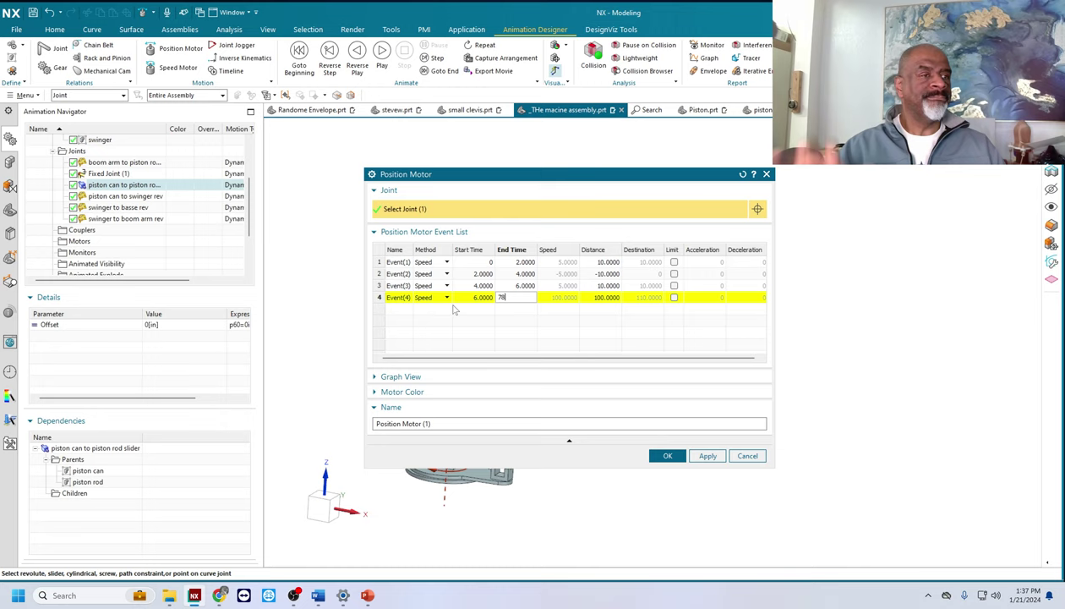
text(78)
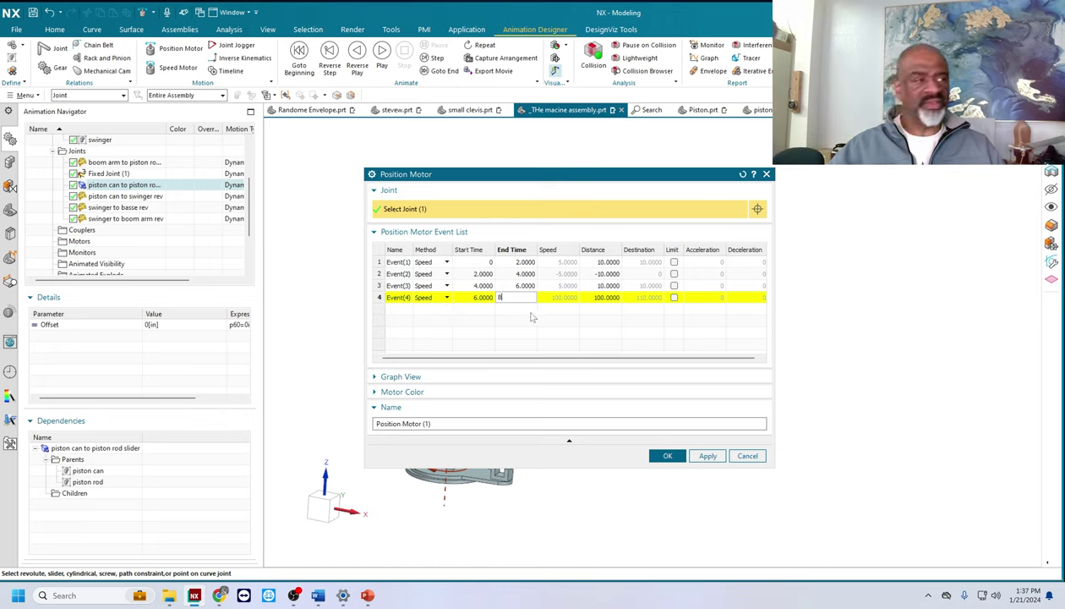
double_click(608, 299)
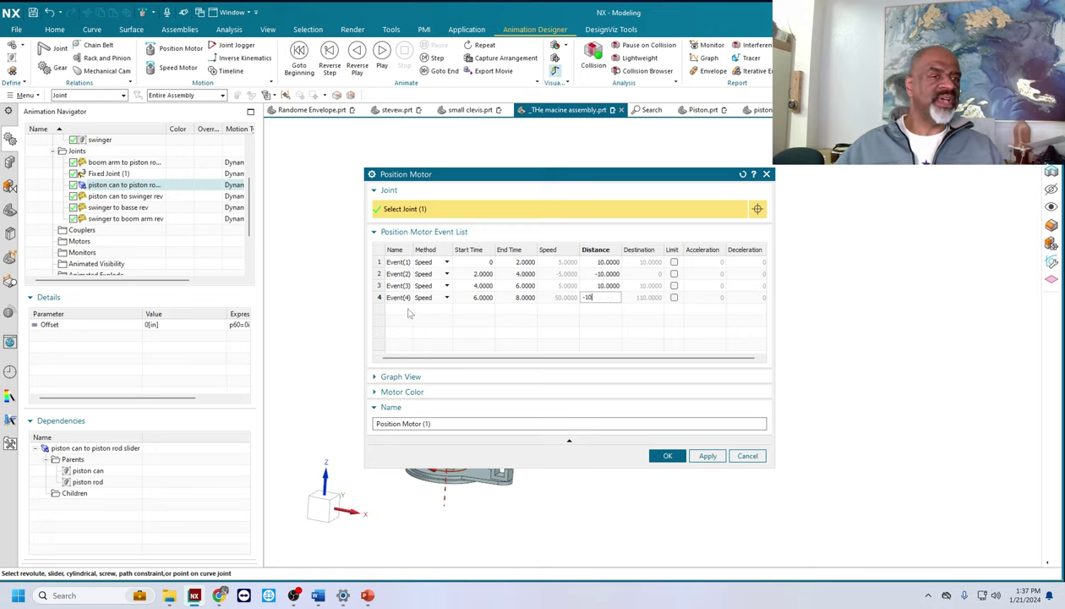
click(382, 312)
right_click(380, 314)
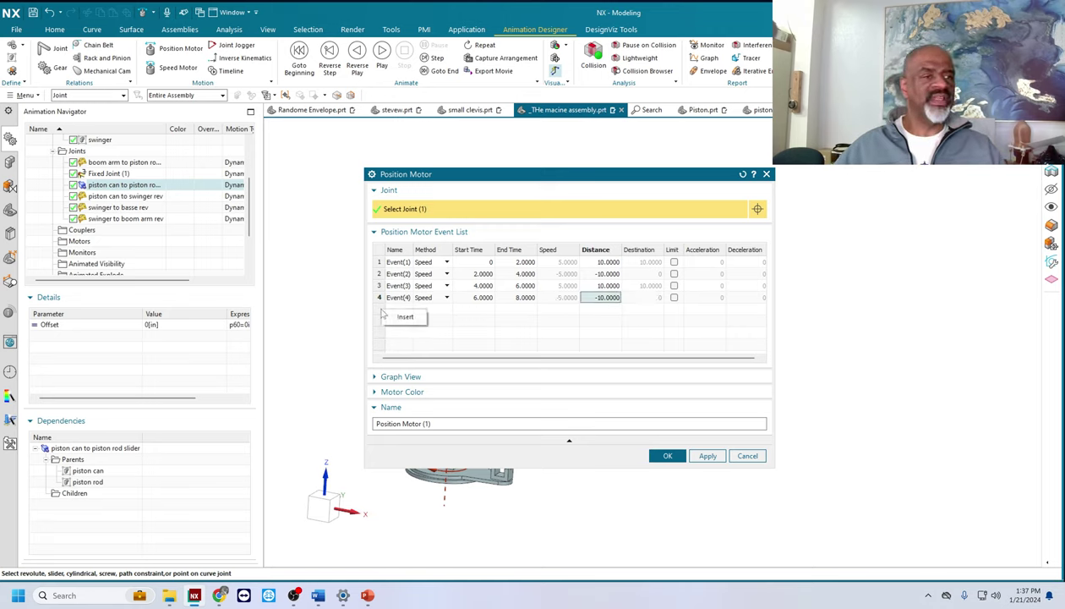
click(400, 313)
double_click(485, 310)
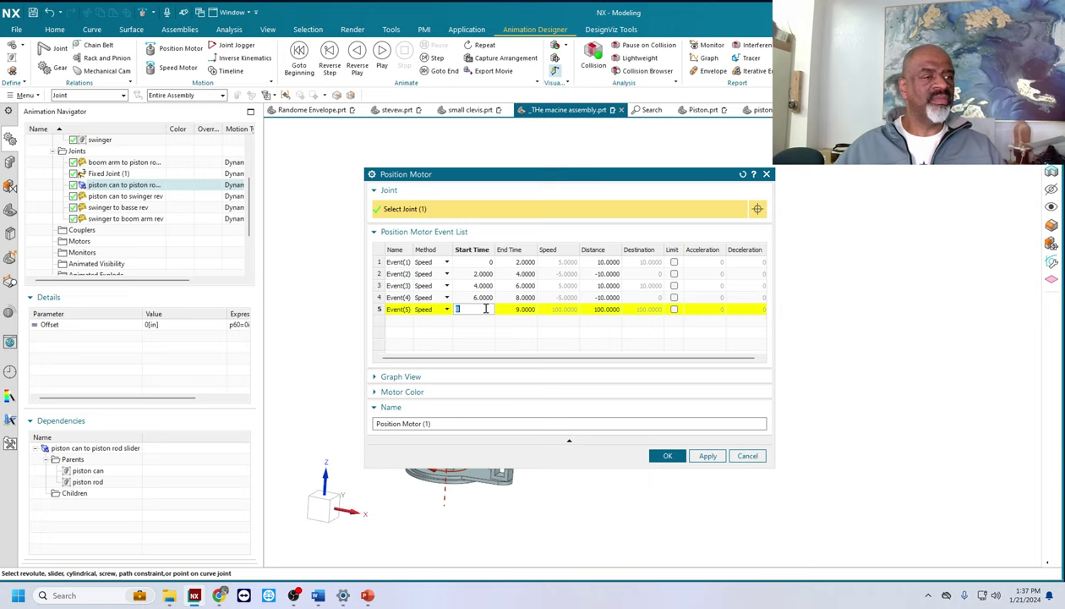
double_click(532, 313)
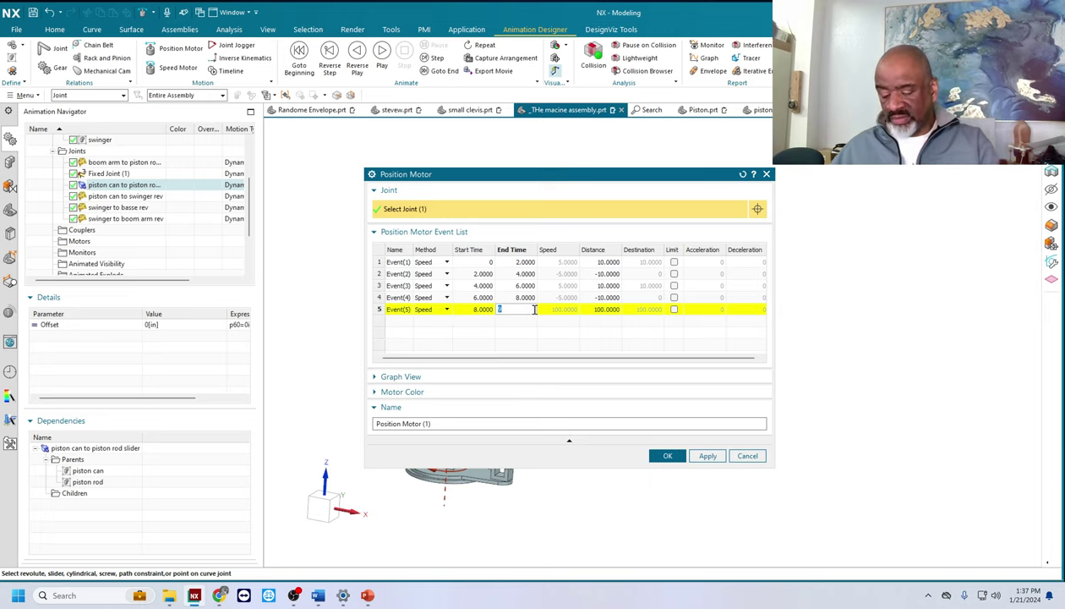
text(10)
double_click(602, 310)
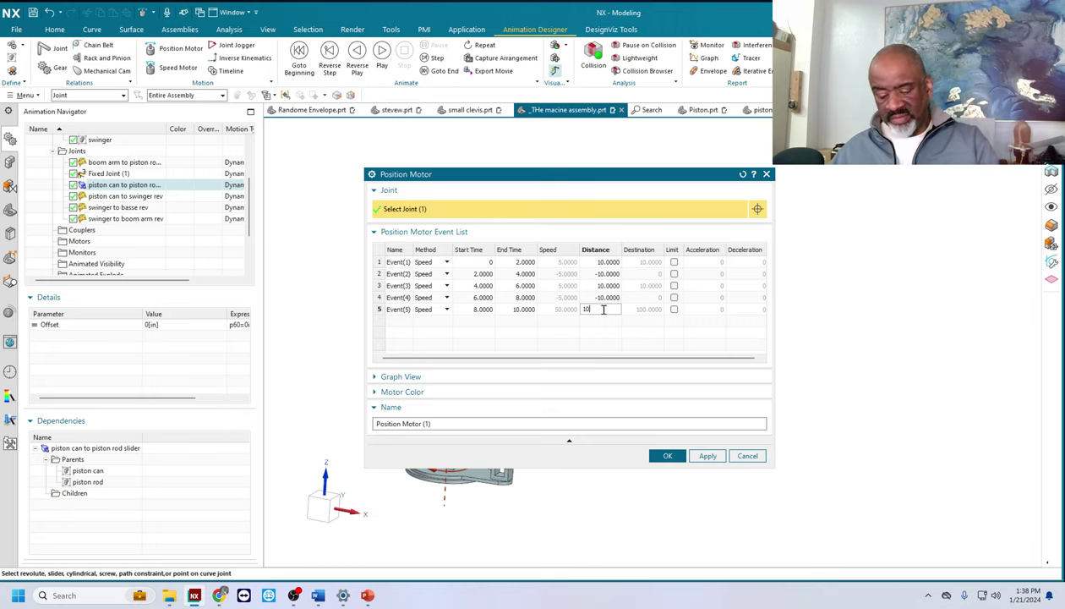
Step: Create Position Motor (1), close the motor dialog, and play then stop the boom animation
key(Return)
click(707, 455)
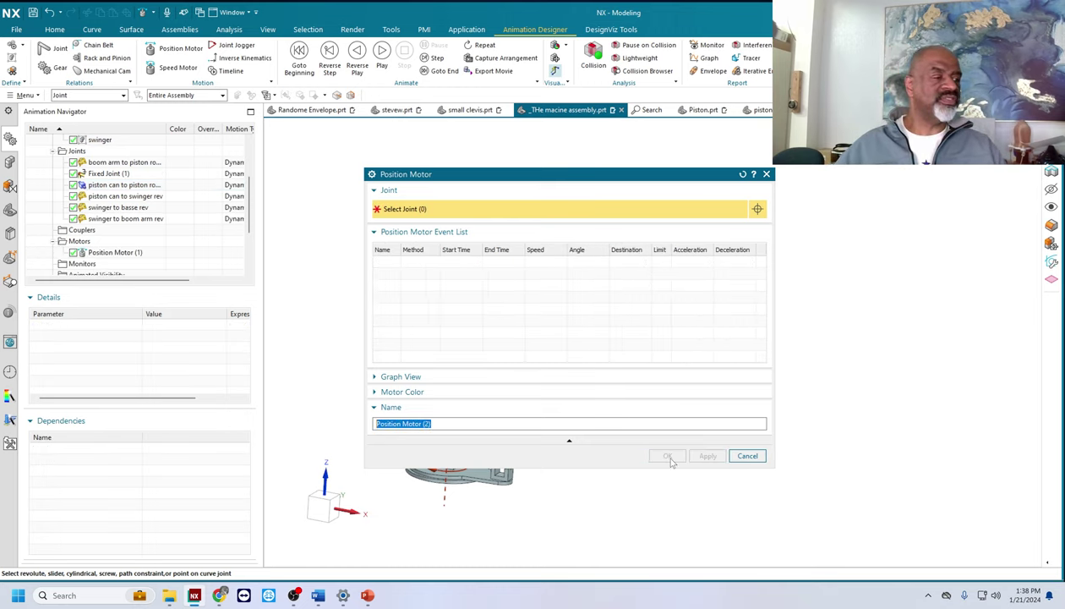
click(747, 456)
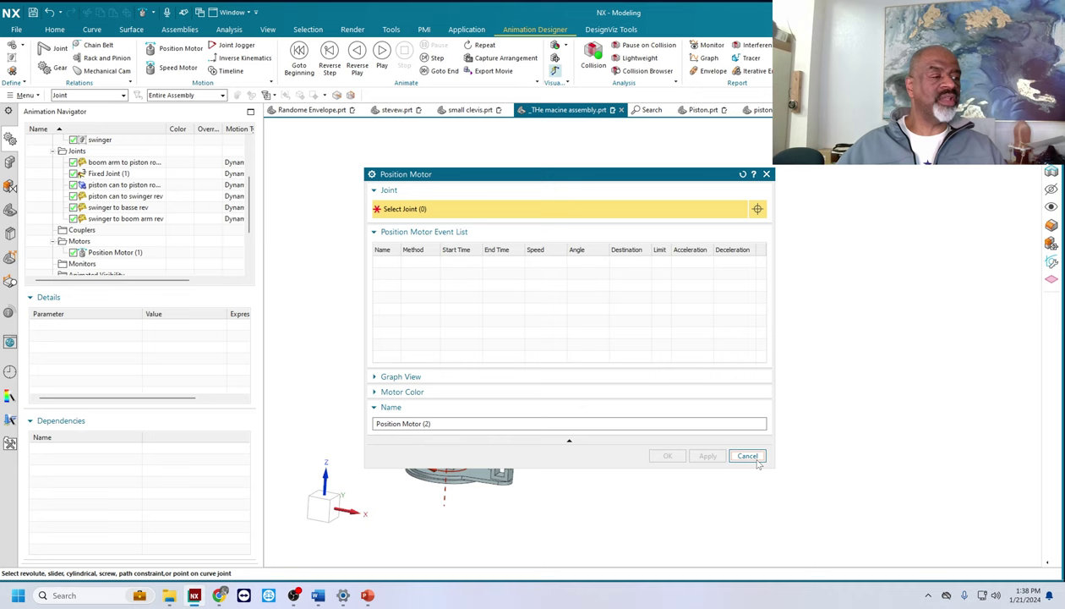
click(382, 52)
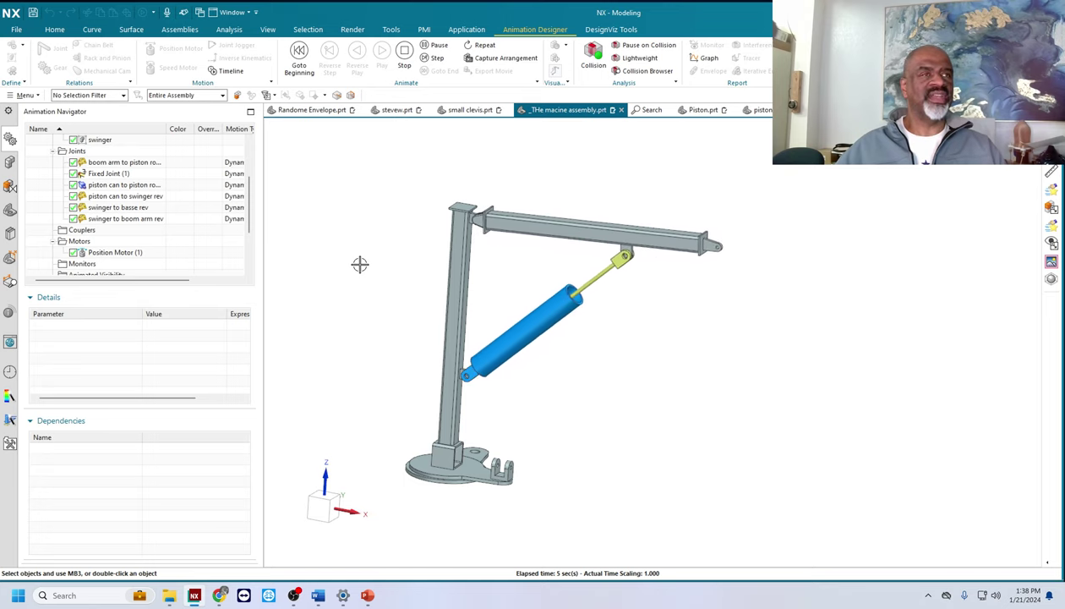
click(405, 57)
middle_drag(355, 247, 378, 276)
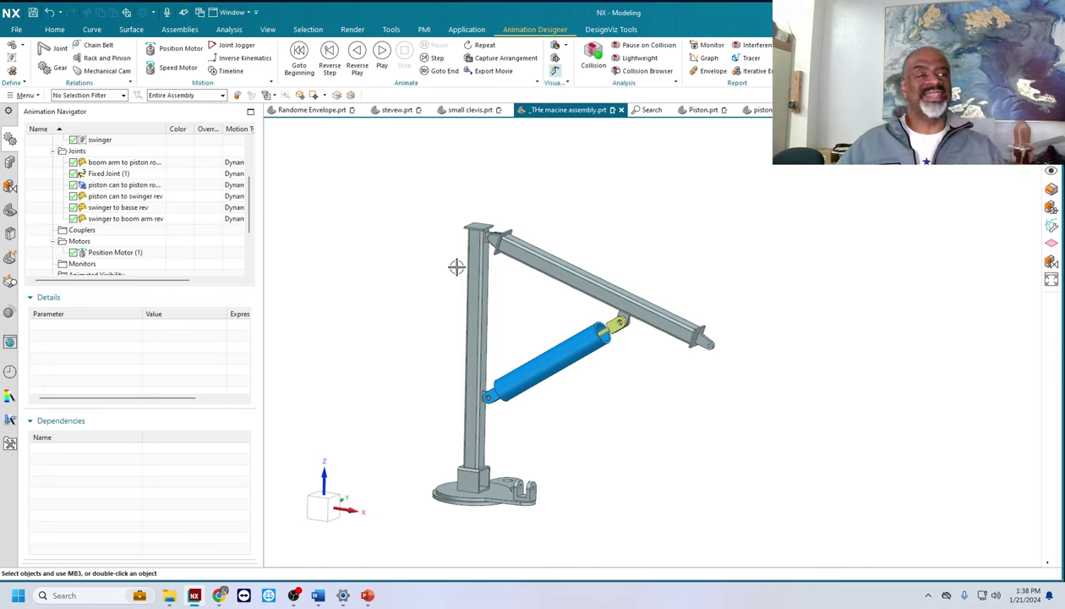
Step: Create a position motor rotating swinger to basse rev through 360° with a 10 s end time
click(178, 48)
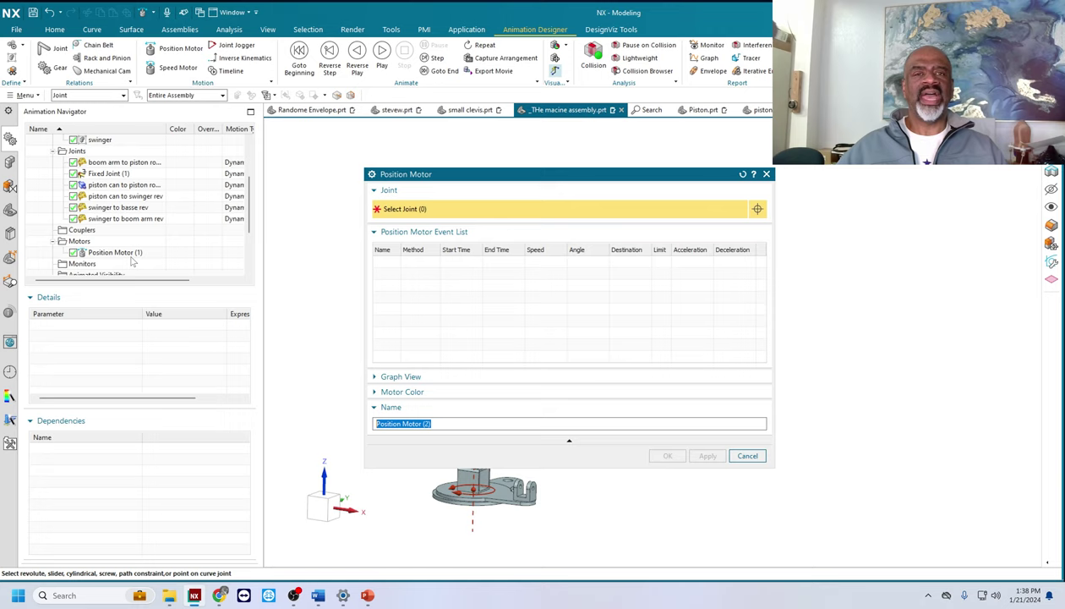
click(116, 208)
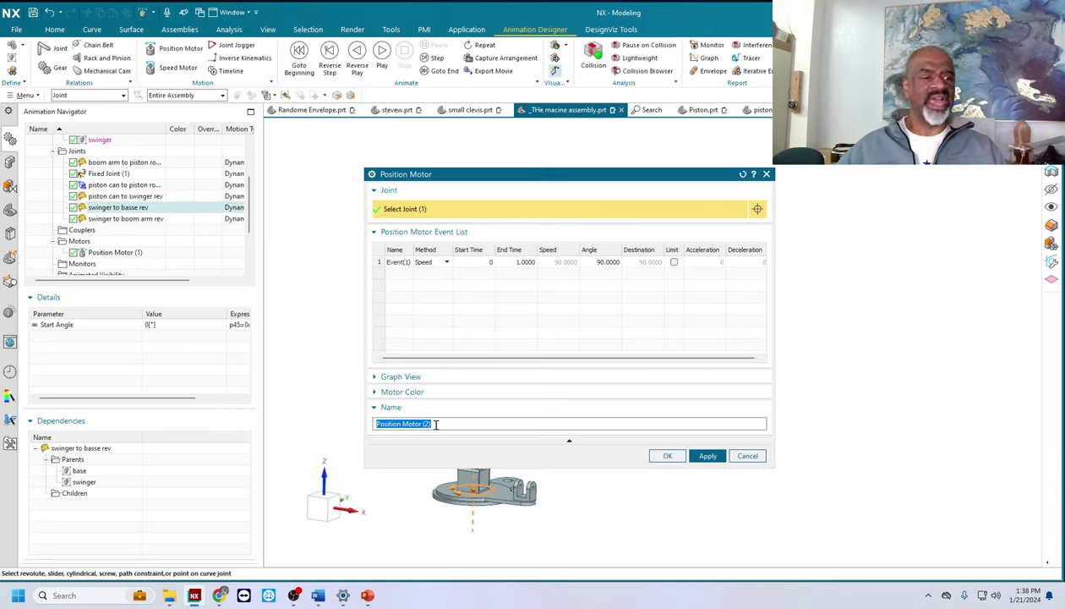
click(525, 263)
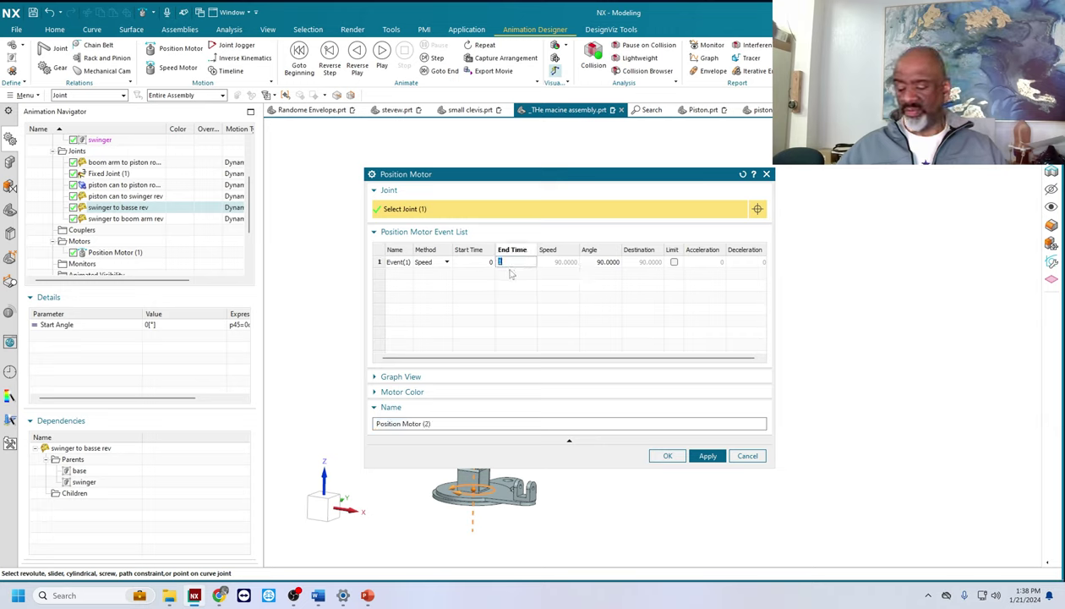
text(10)
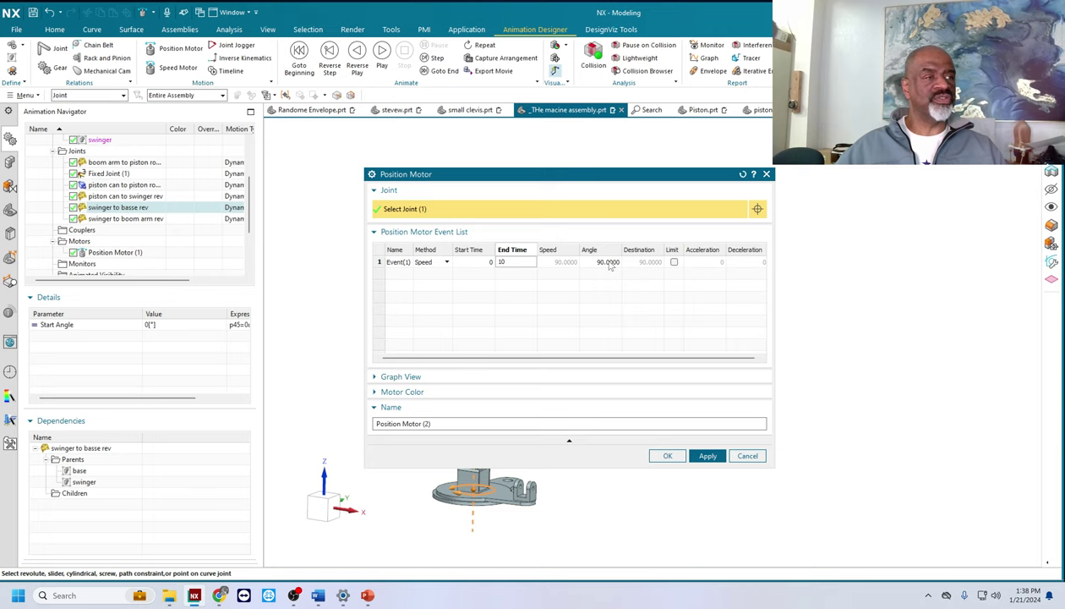
click(609, 262)
text(36)
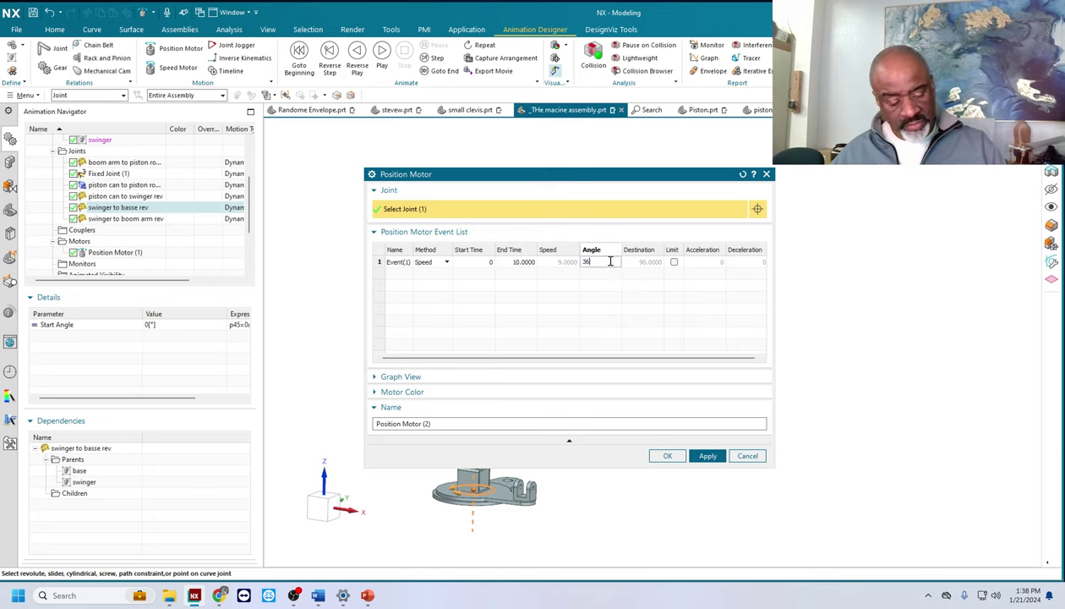
text(0)
click(696, 456)
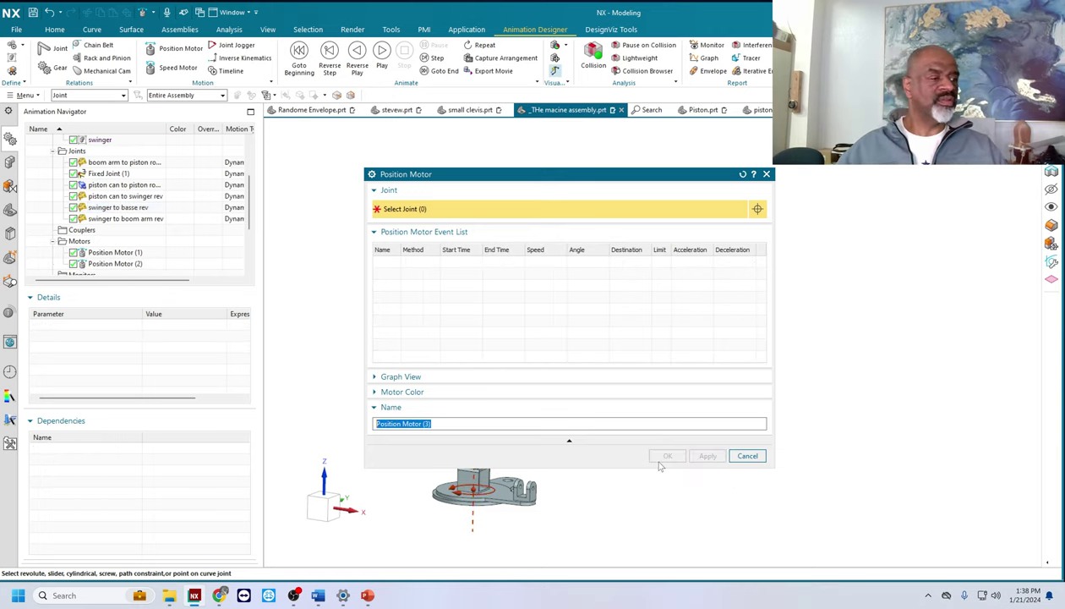
click(754, 457)
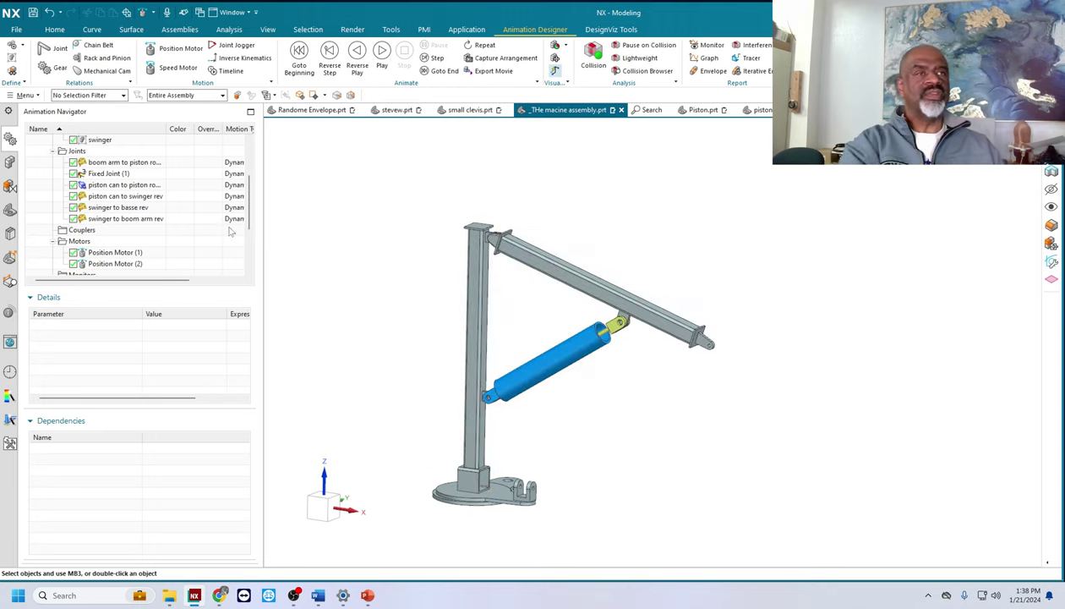
Step: Play the animation with both motors running and orbit the model during playback
click(381, 52)
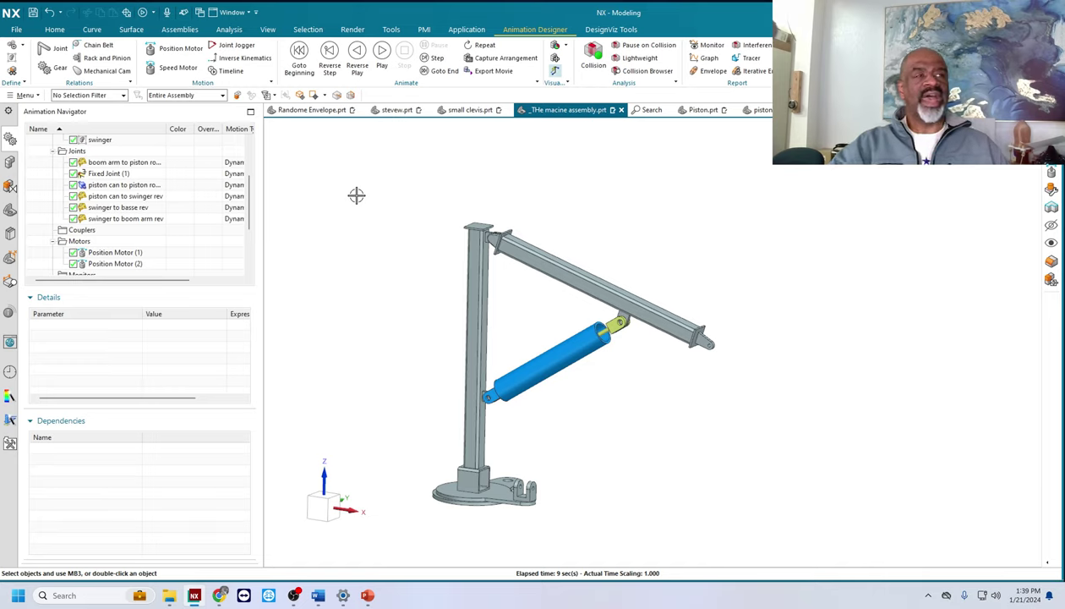
middle_drag(601, 200, 630, 213)
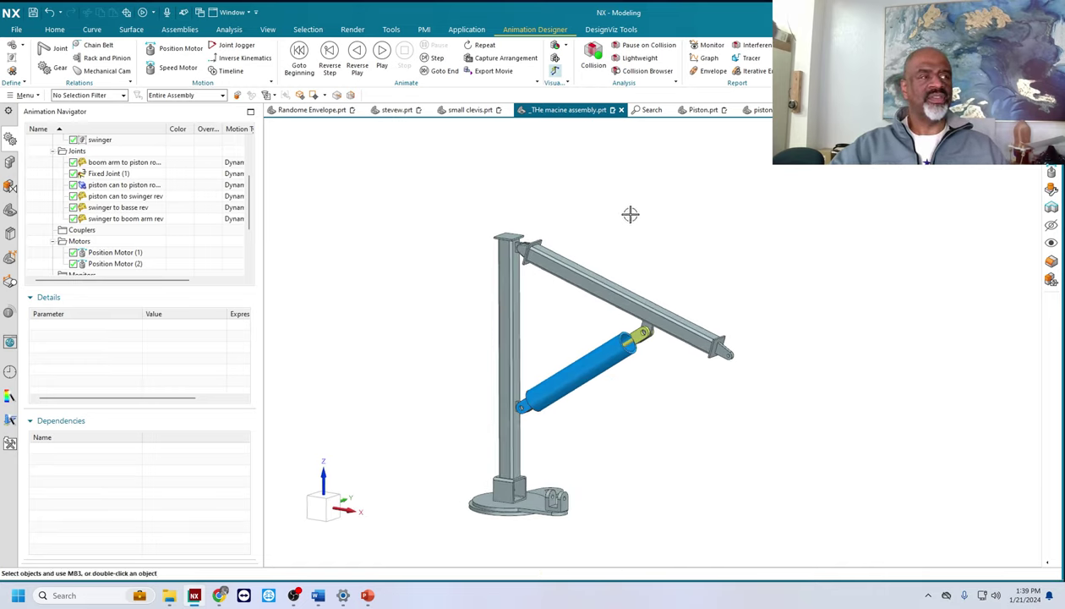
Step: Build an envelope of three rigid groups, including boom arm and piston can, at translucency 31, High accuracy
click(706, 72)
drag(434, 175, 357, 177)
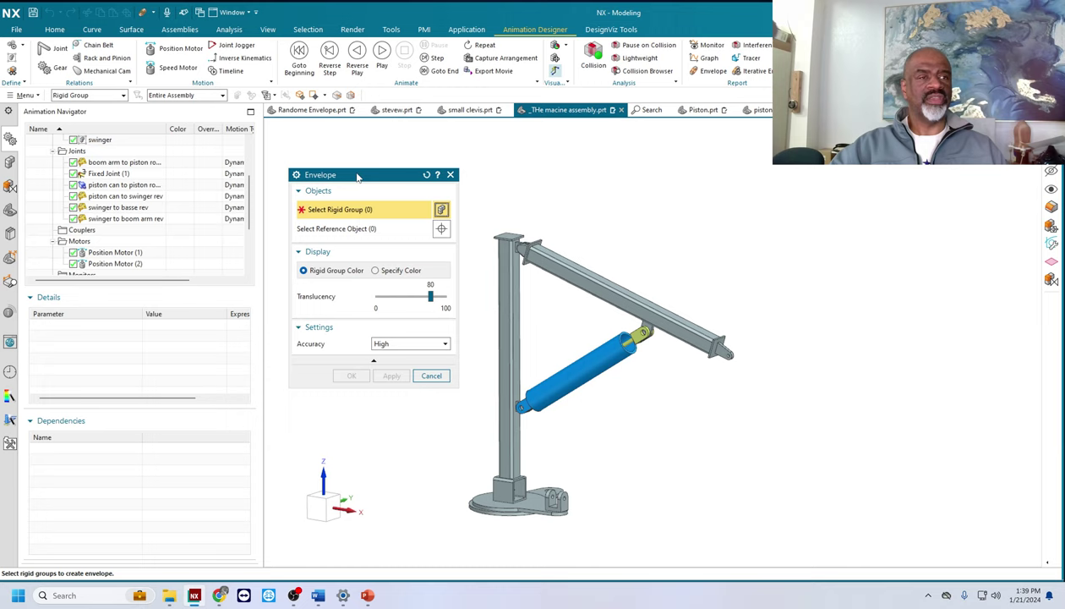
click(538, 268)
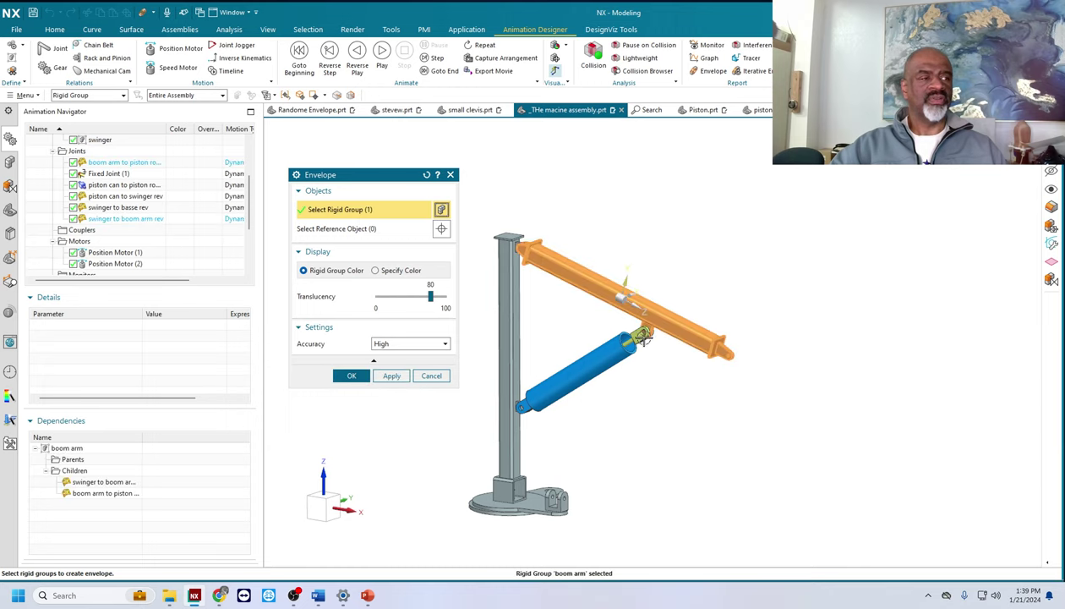
click(596, 350)
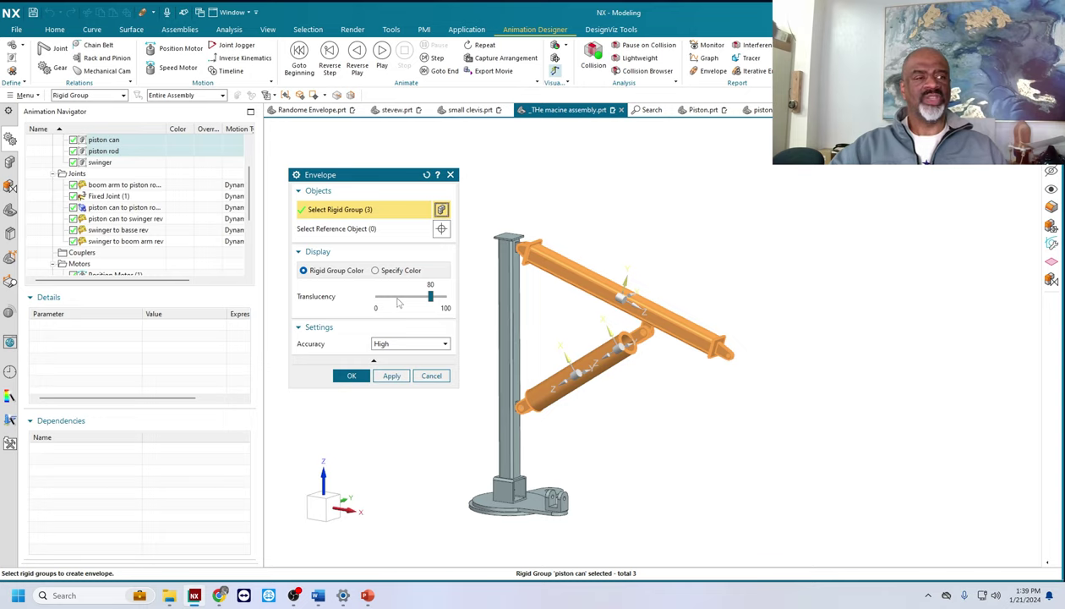
drag(431, 299, 399, 306)
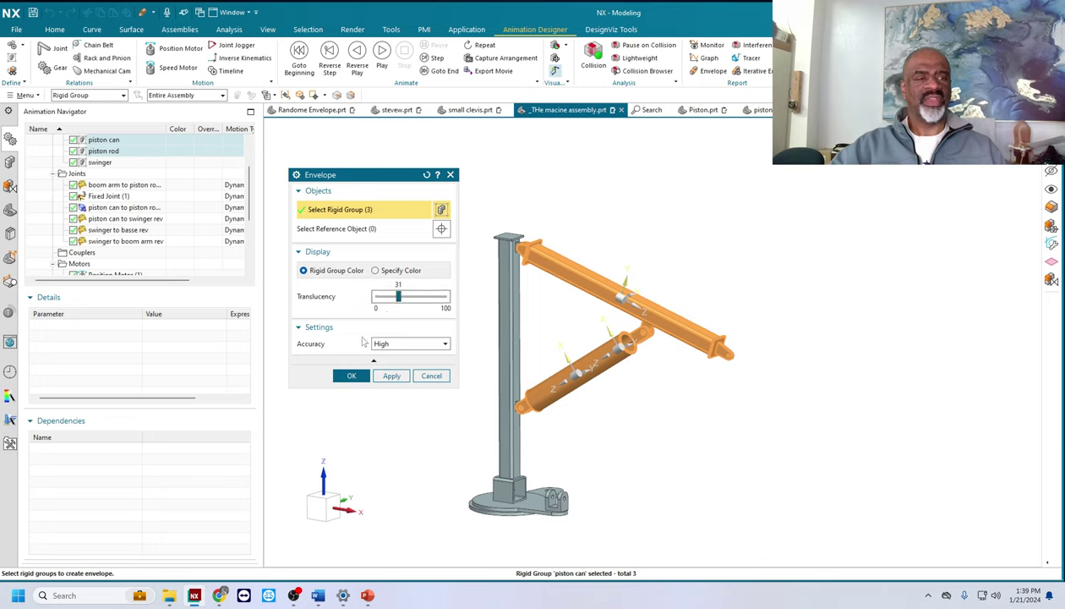
click(412, 345)
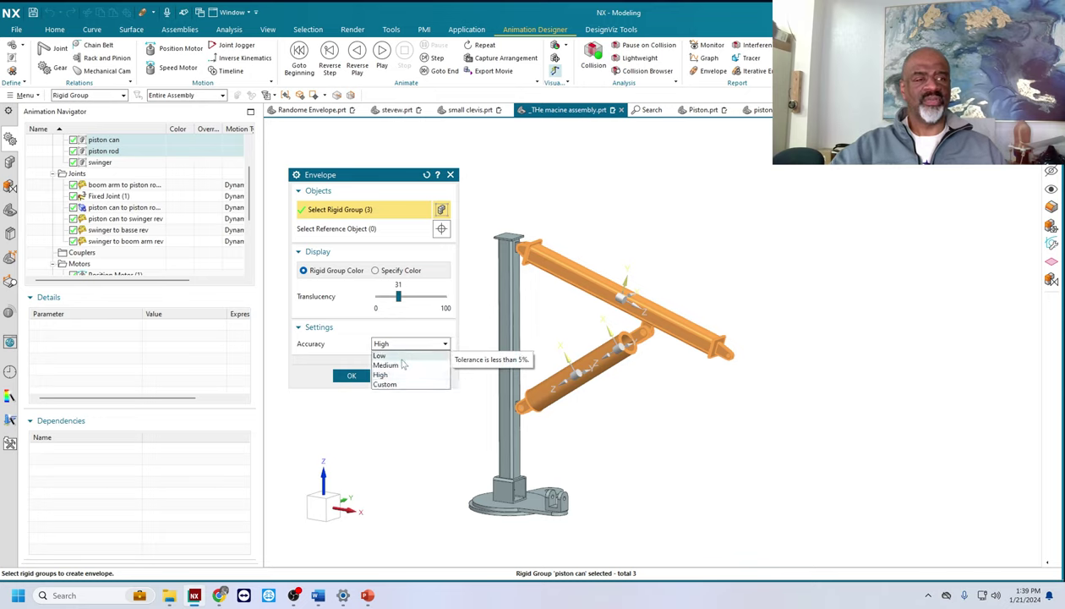
click(392, 376)
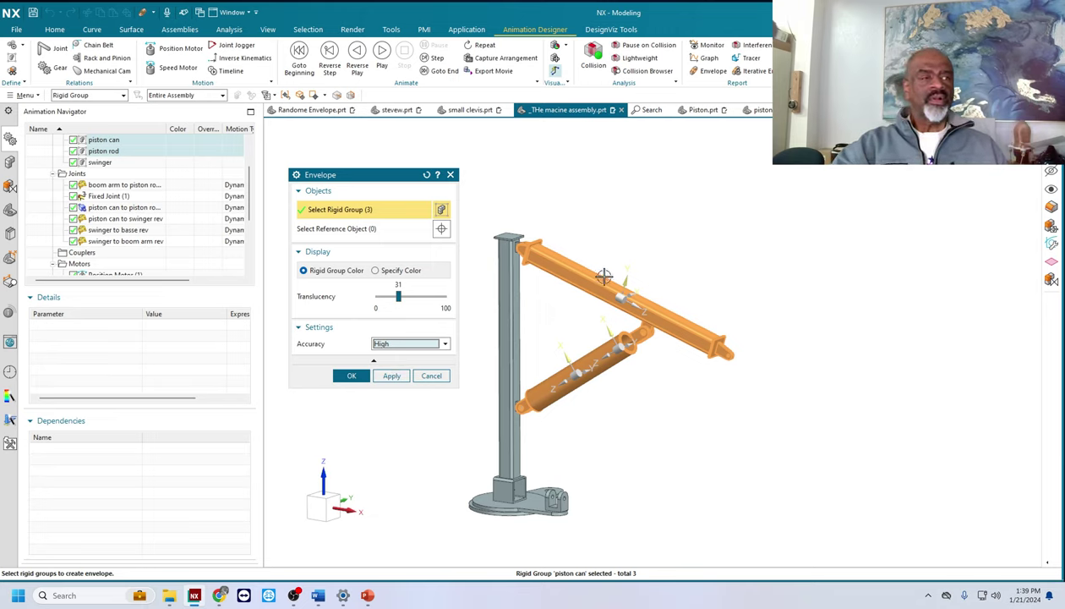
scroll(778, 272, down, 1)
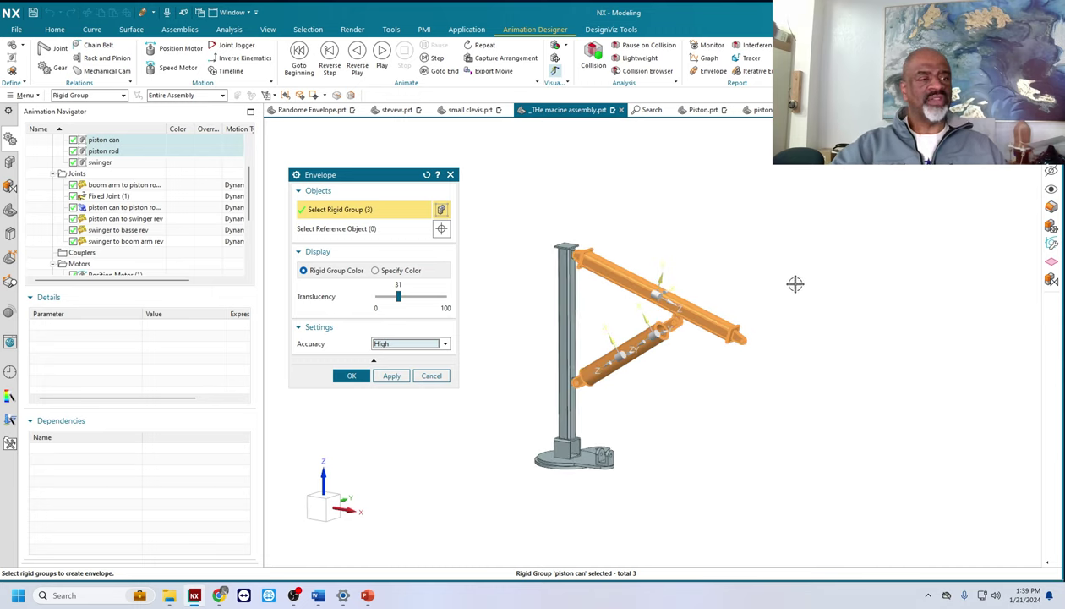
click(351, 377)
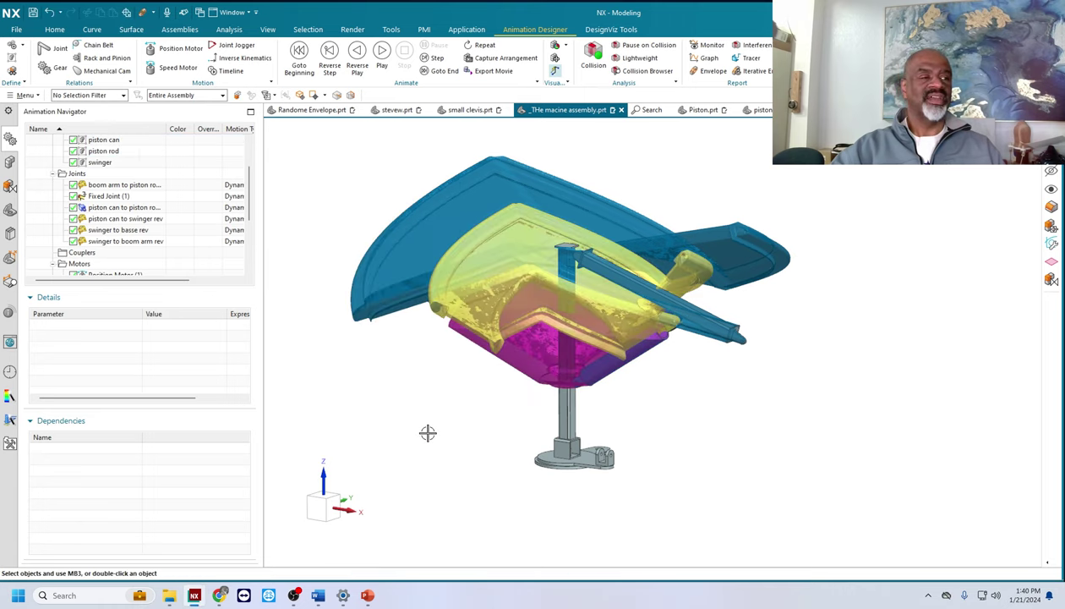
Step: Orbit the view to inspect the translucent blue, yellow and magenta envelope bodies
mouse_move(475, 405)
middle_down()
mouse_move(488, 387)
mouse_move(501, 395)
mouse_move(432, 418)
mouse_move(464, 425)
mouse_move(311, 433)
mouse_move(360, 444)
mouse_move(456, 431)
middle_up()
Step: Set the three envelope bodies' translucency to 0 with Edit Object Display (Ctrl+J)
click(460, 260)
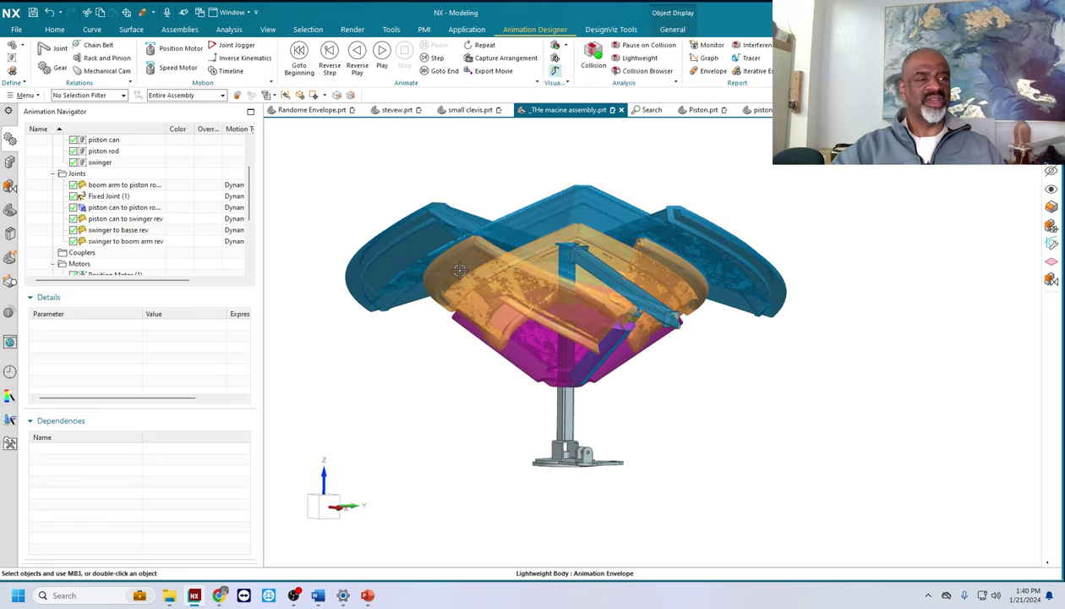
click(493, 330)
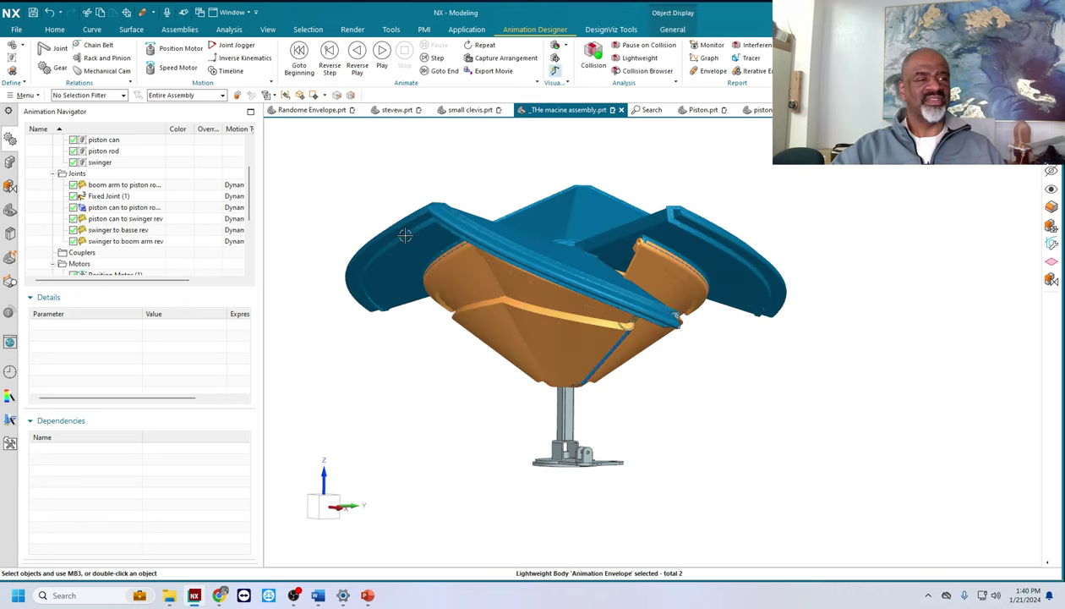
click(421, 295)
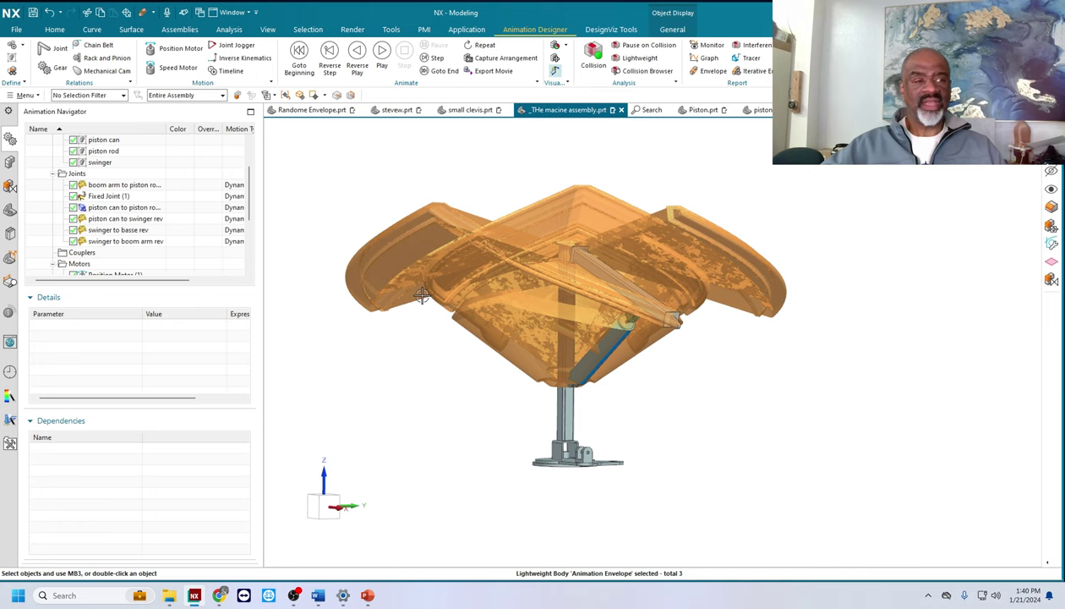
key(ctrl+j)
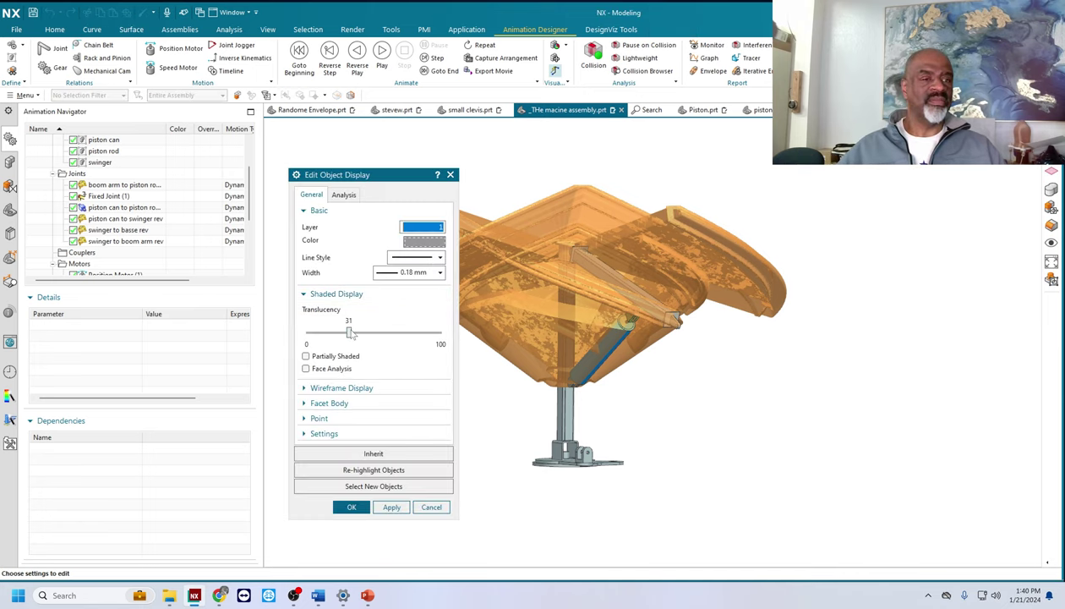
drag(348, 332, 307, 332)
click(352, 507)
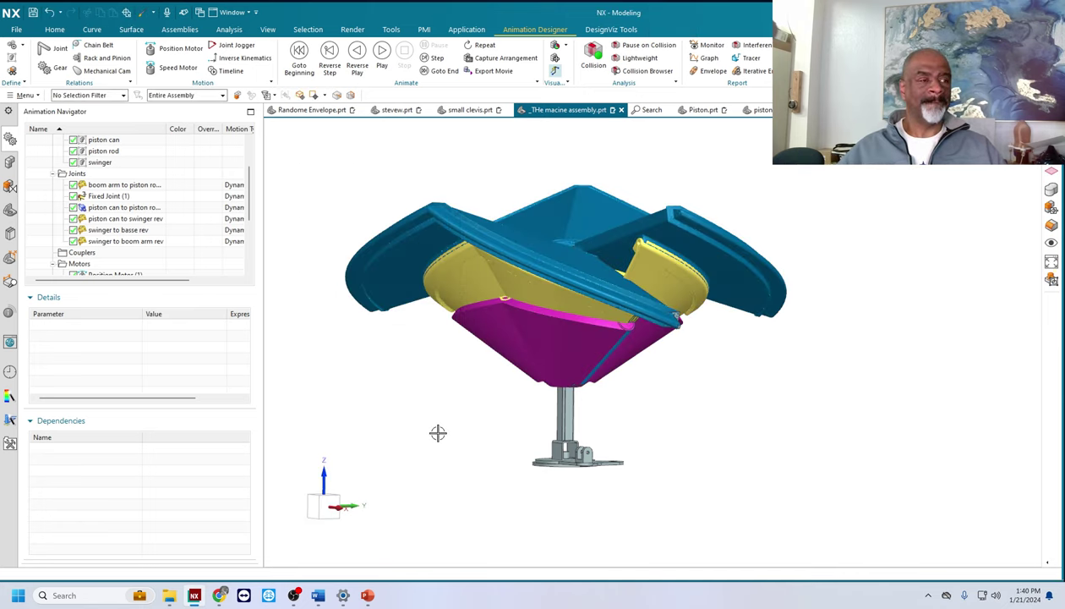
Step: Orbit and zoom around the assembly to view the opaque envelopes from several sides
middle_drag(436, 402, 503, 391)
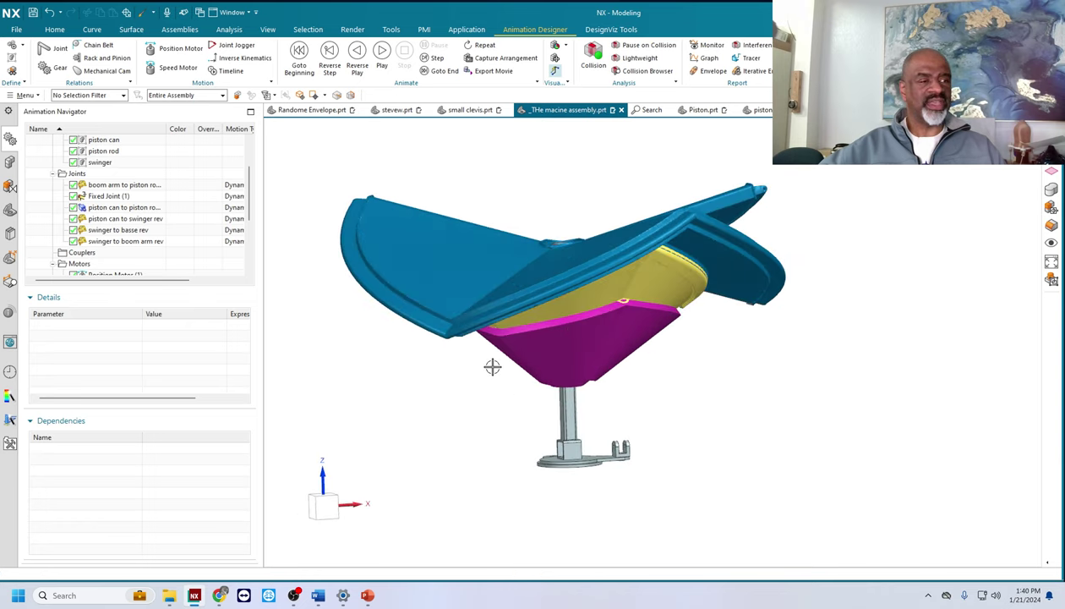
middle_drag(742, 375, 679, 401)
scroll(485, 413, down, 2)
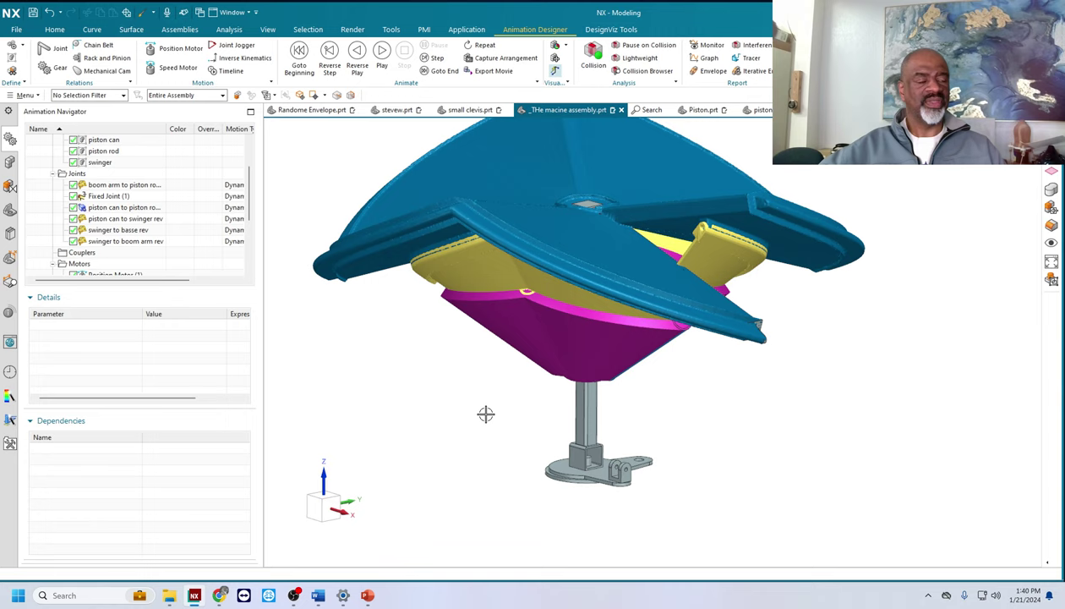
scroll(496, 421, up, 1)
middle_drag(482, 447, 508, 455)
scroll(494, 449, up, 1)
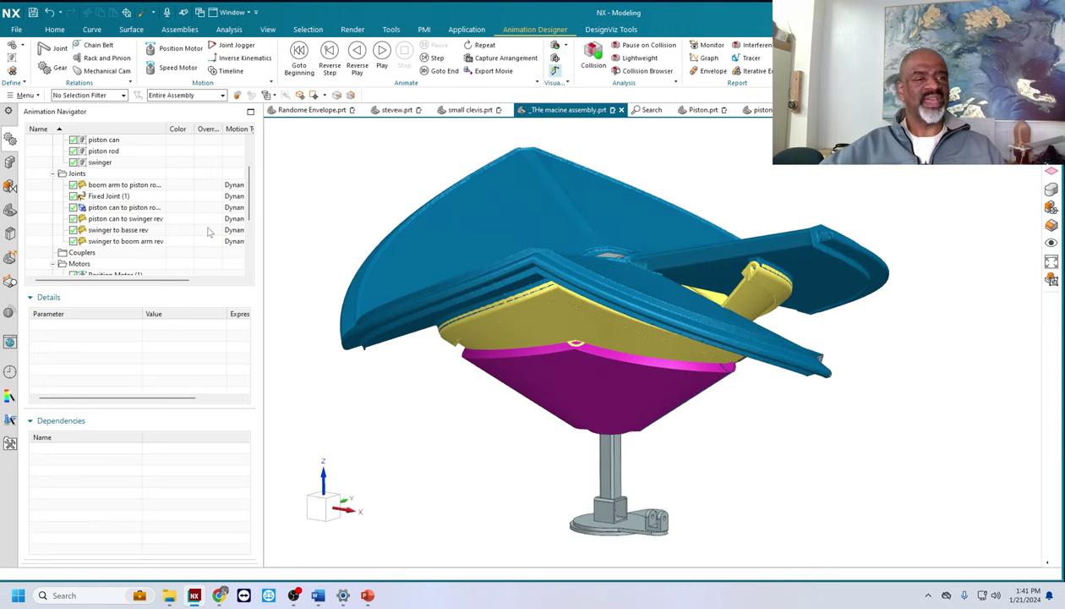
drag(251, 201, 252, 172)
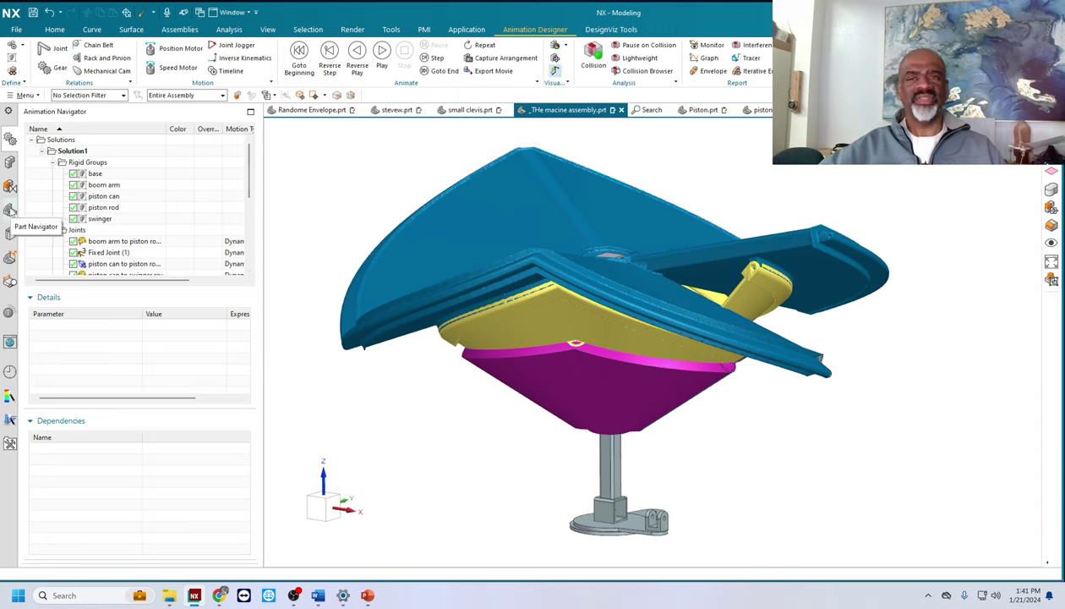
Step: Expand Non-timestamp Geometry in the Part Navigator to list the three lightweight bodies
click(10, 211)
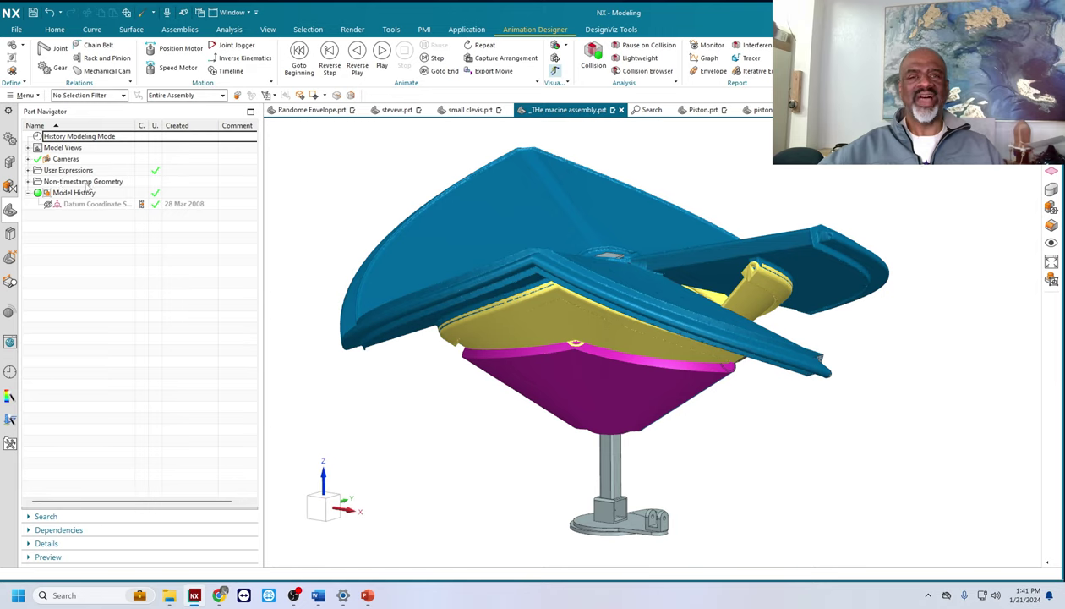
click(28, 181)
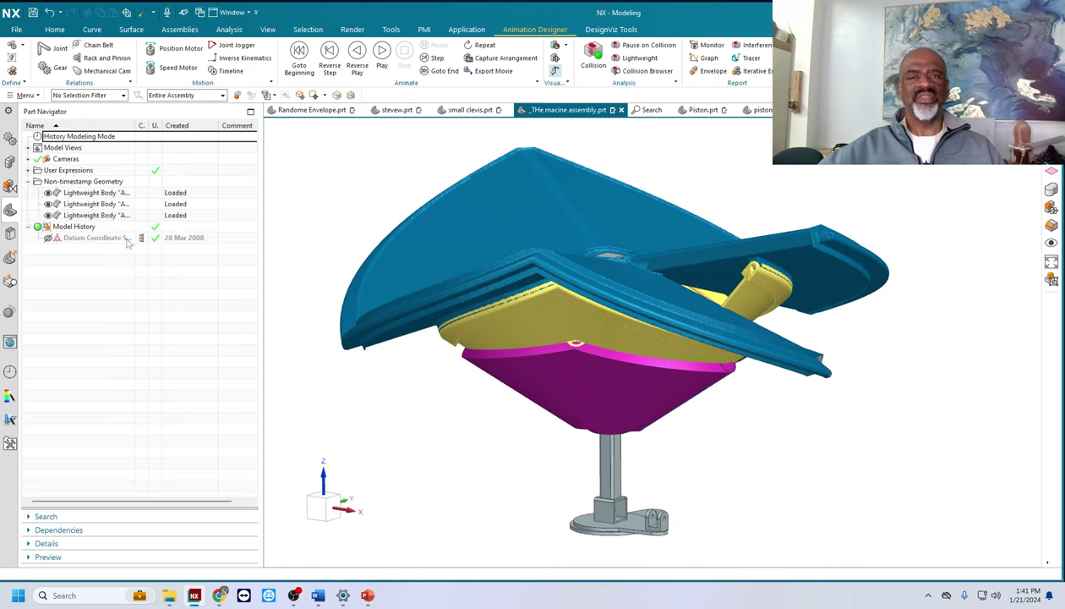
click(90, 193)
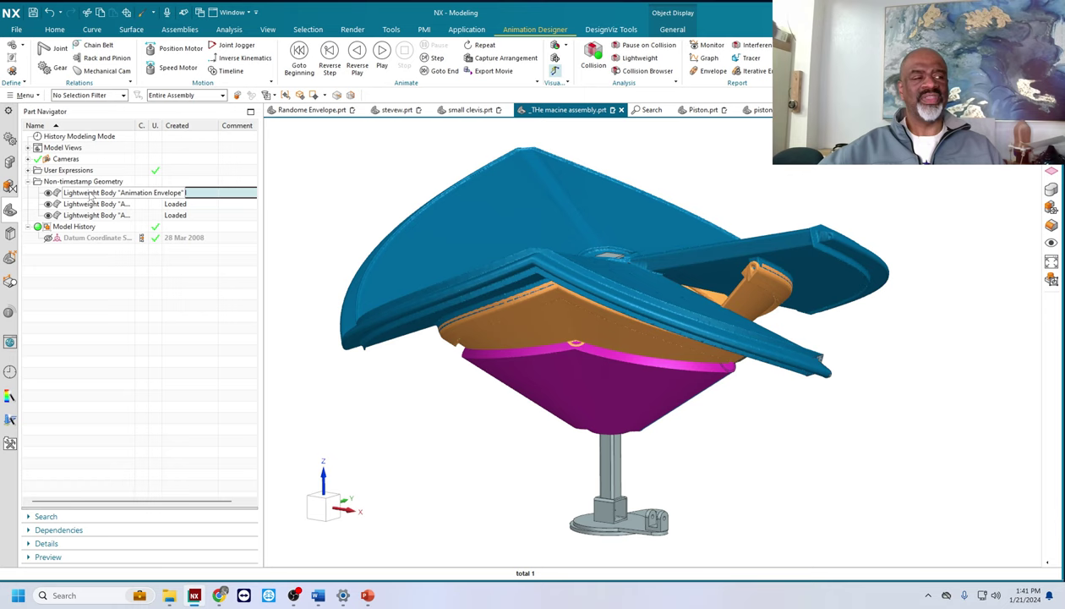
click(91, 205)
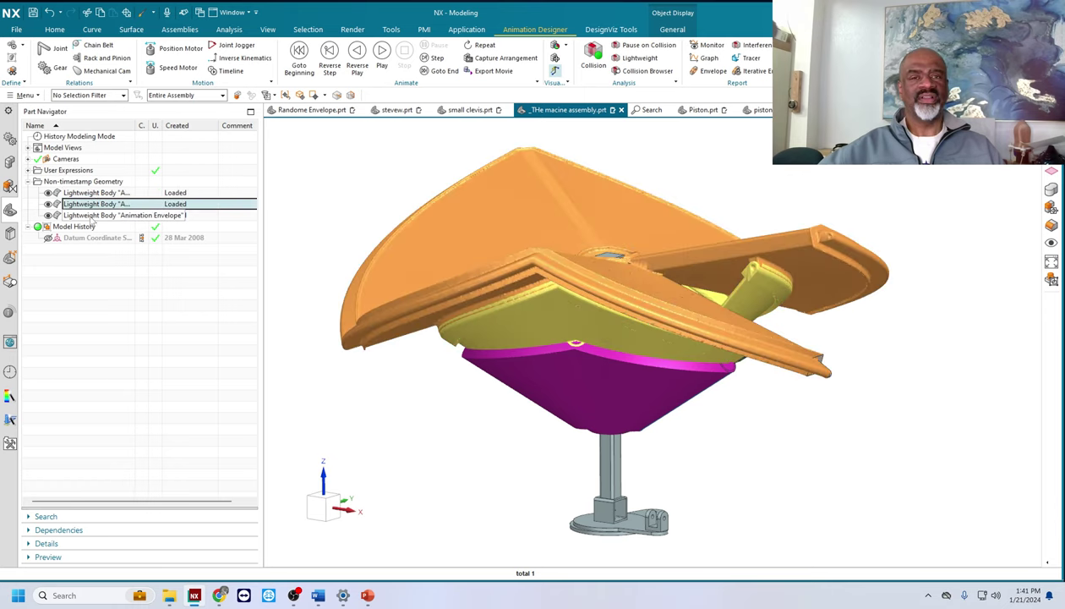
click(93, 216)
click(93, 194)
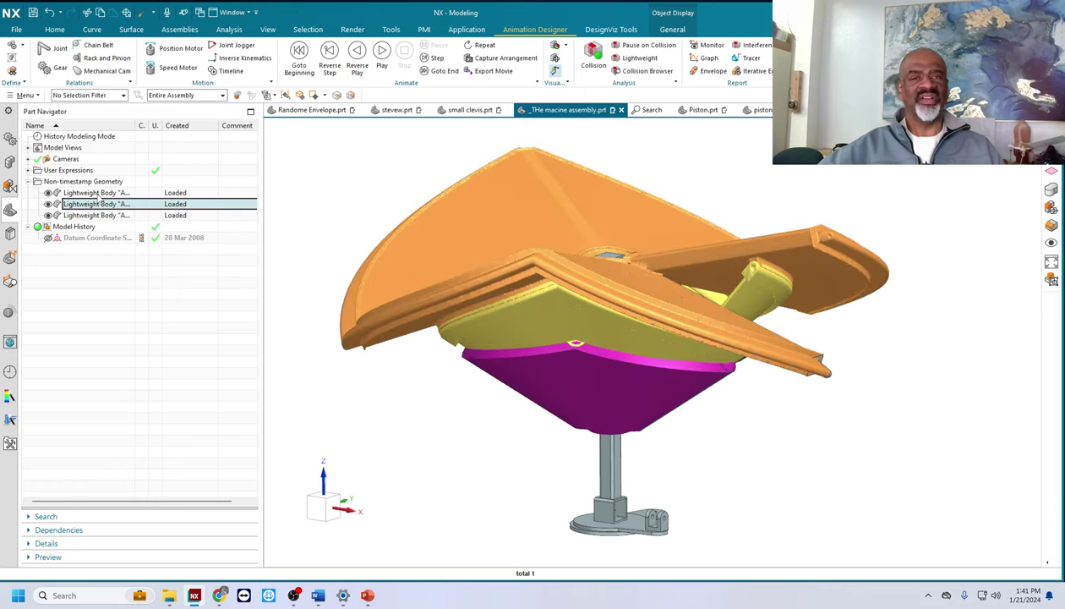
Step: Hide each of the three lightweight envelope bodies
right_click(97, 198)
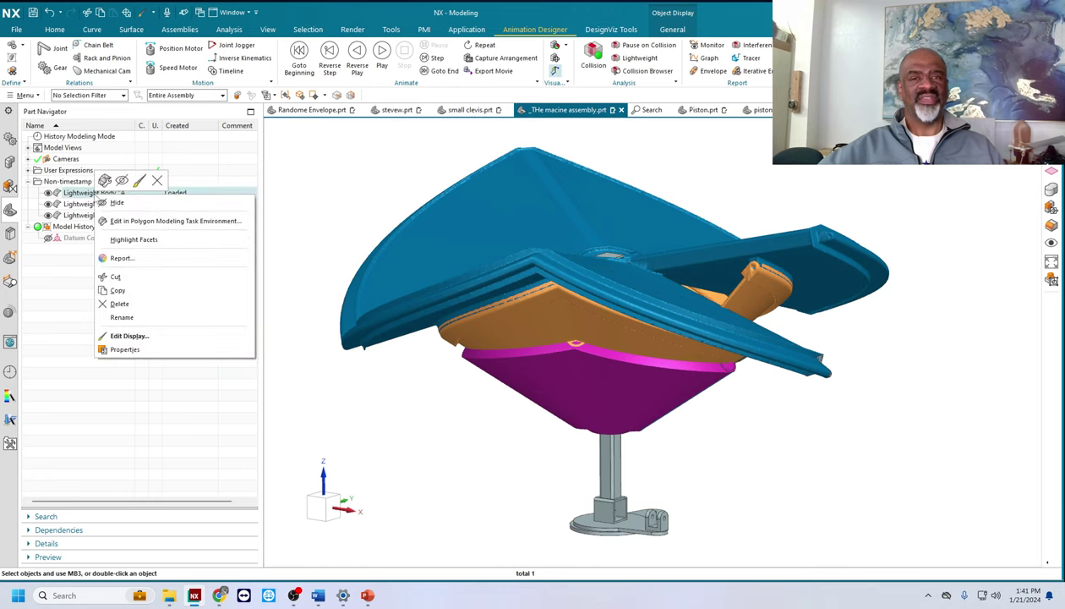
click(115, 208)
right_click(114, 209)
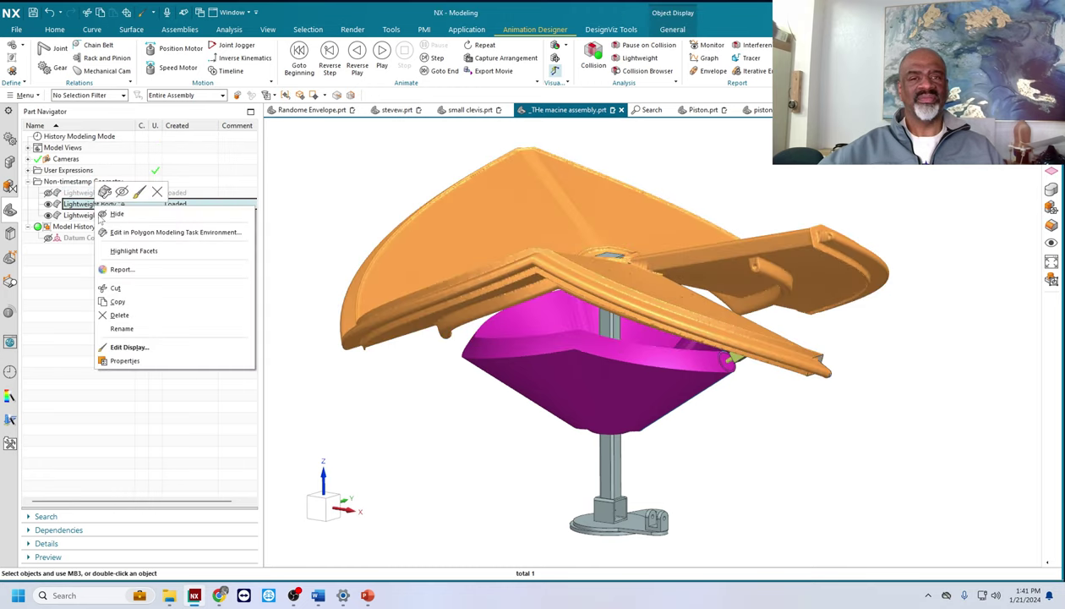
click(98, 219)
right_click(96, 222)
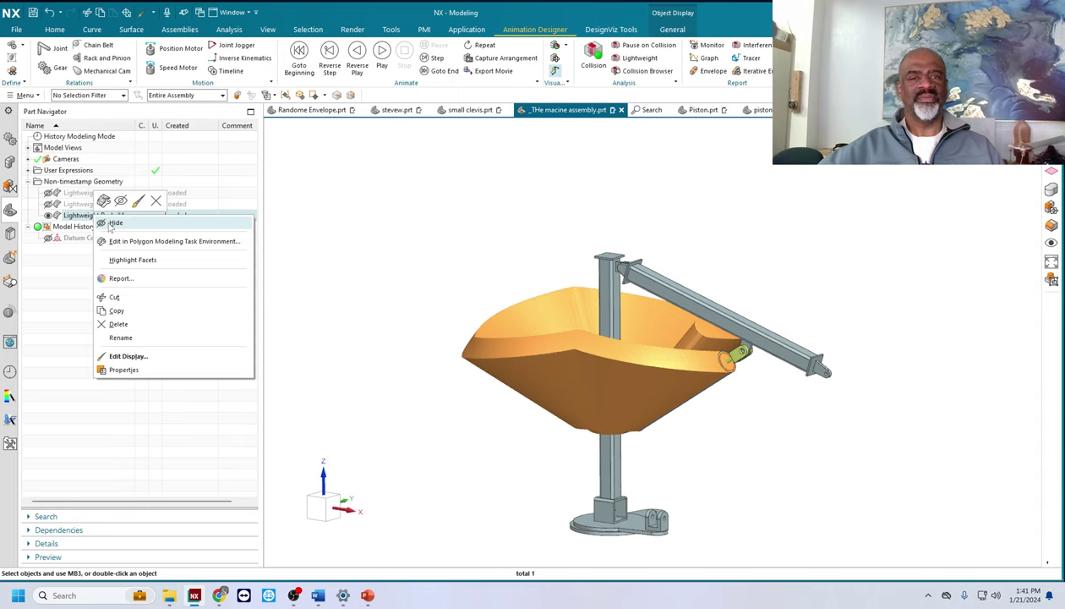
click(102, 231)
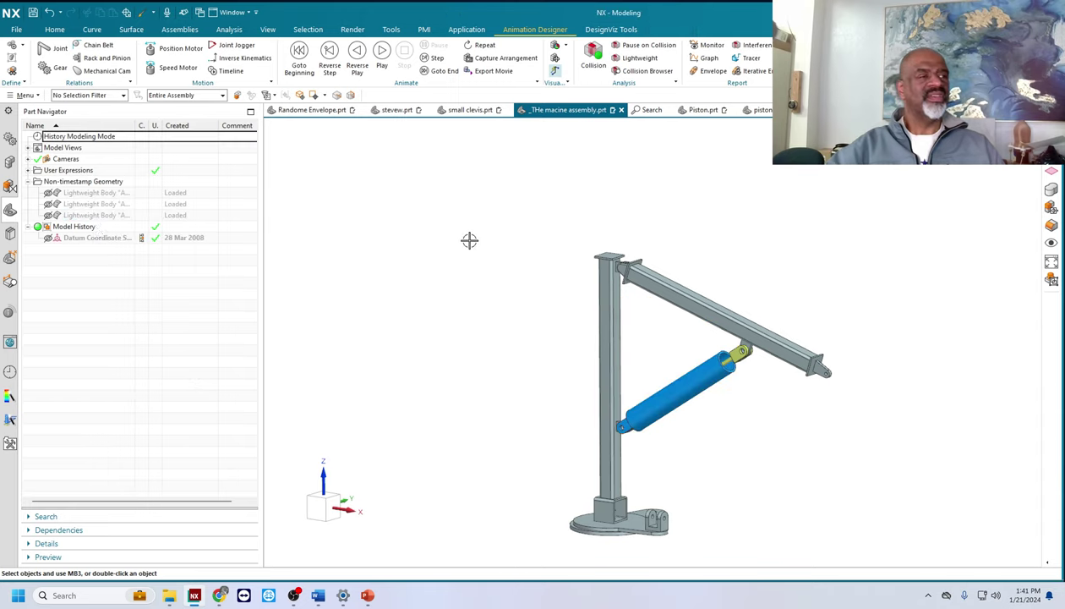